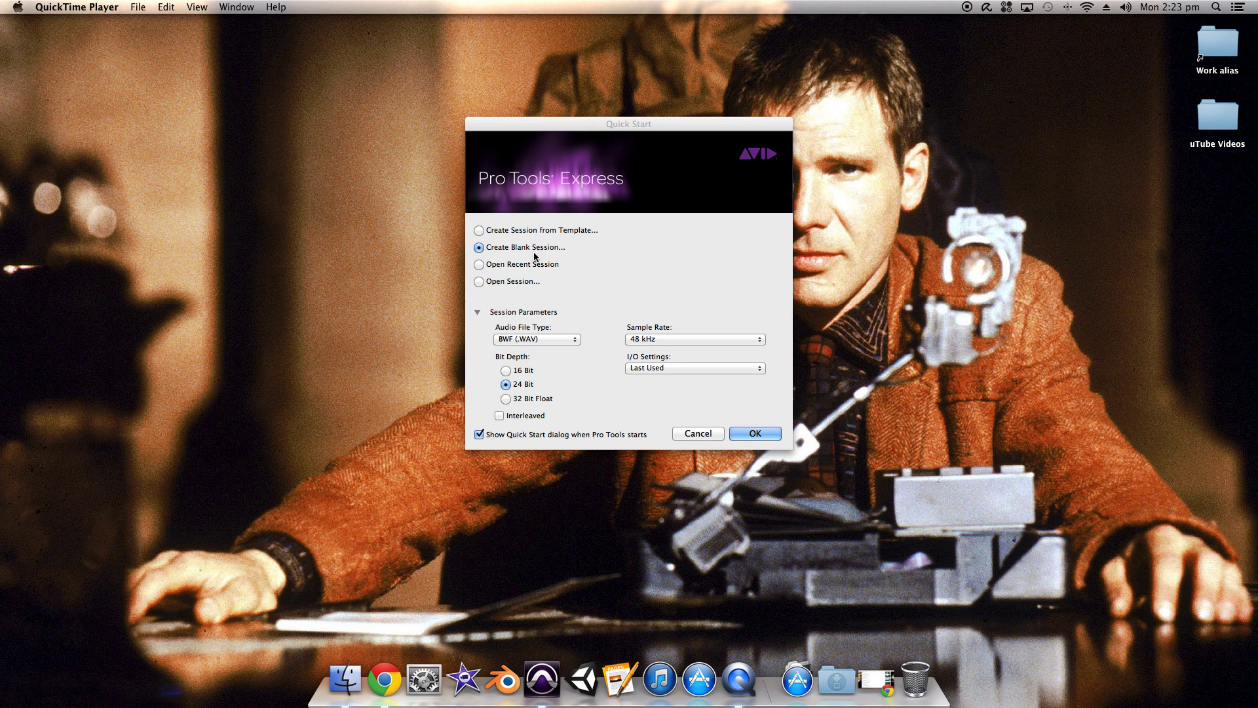
Start a blank session using BWF (.WAV), 24 Bit, 48 kHz settings
click(481, 248)
Save the session as 'Session' inside a new Desktop folder named 'Session'
click(761, 434)
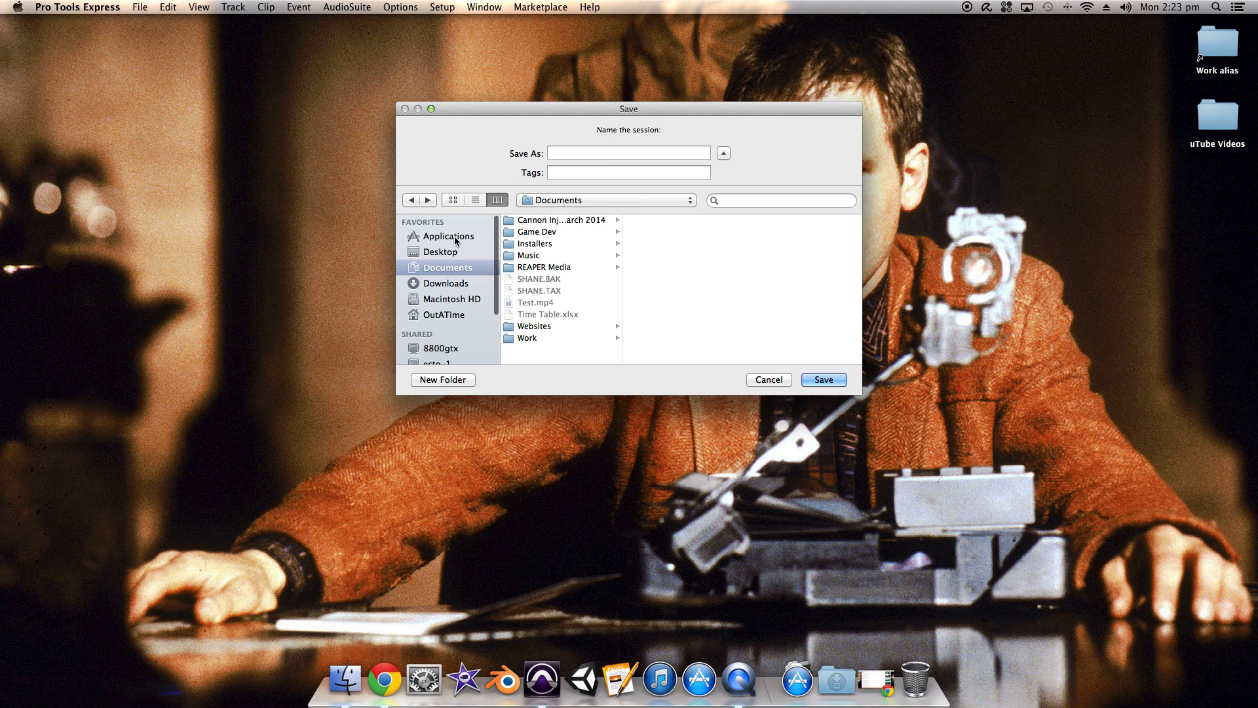
click(440, 253)
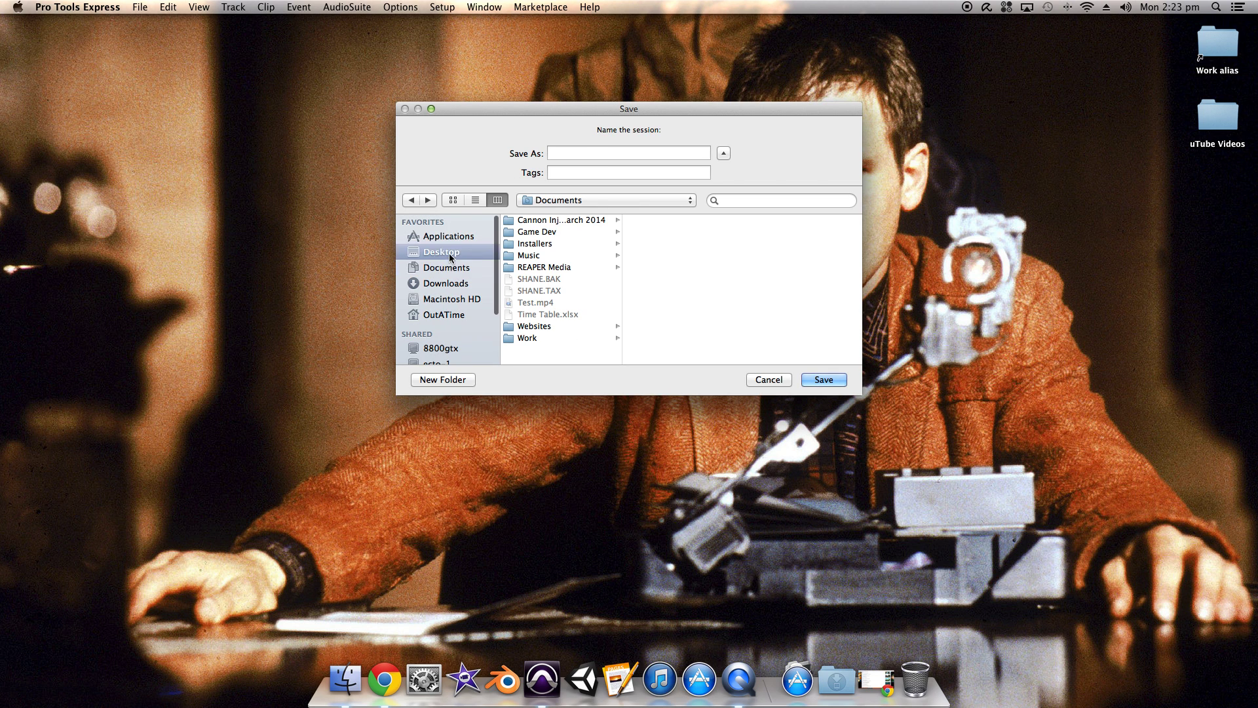
click(438, 380)
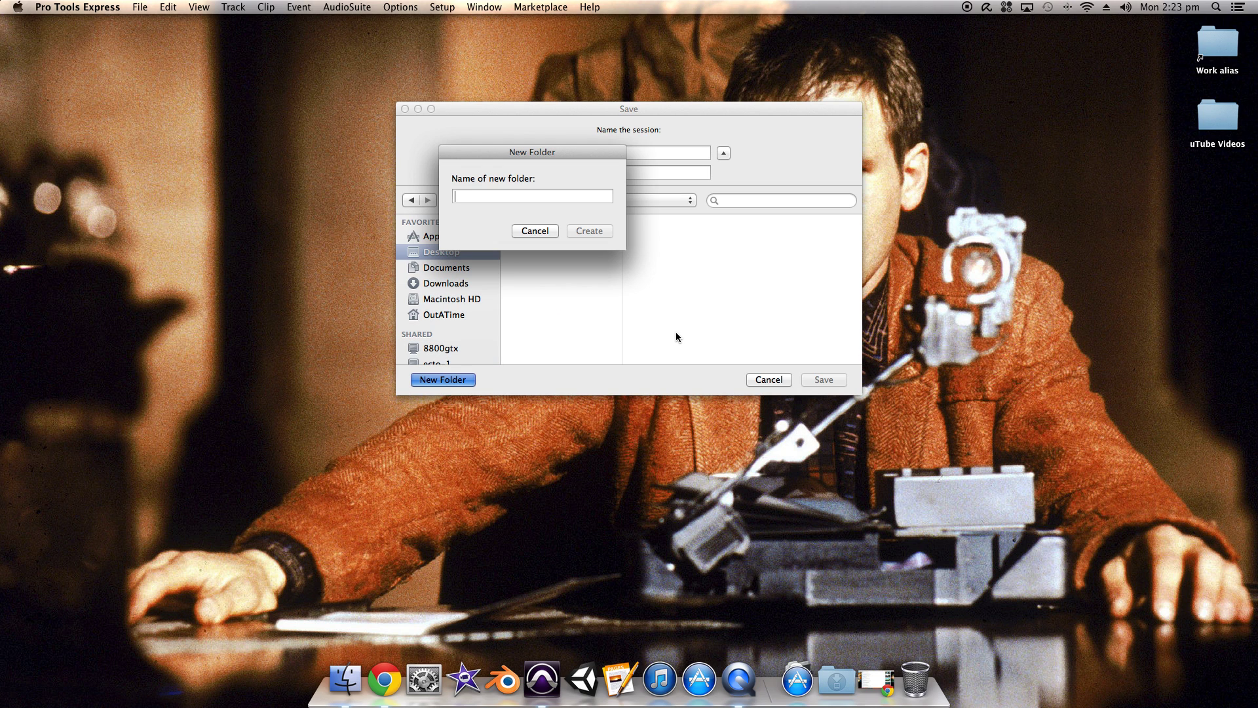
text(Session)
click(587, 231)
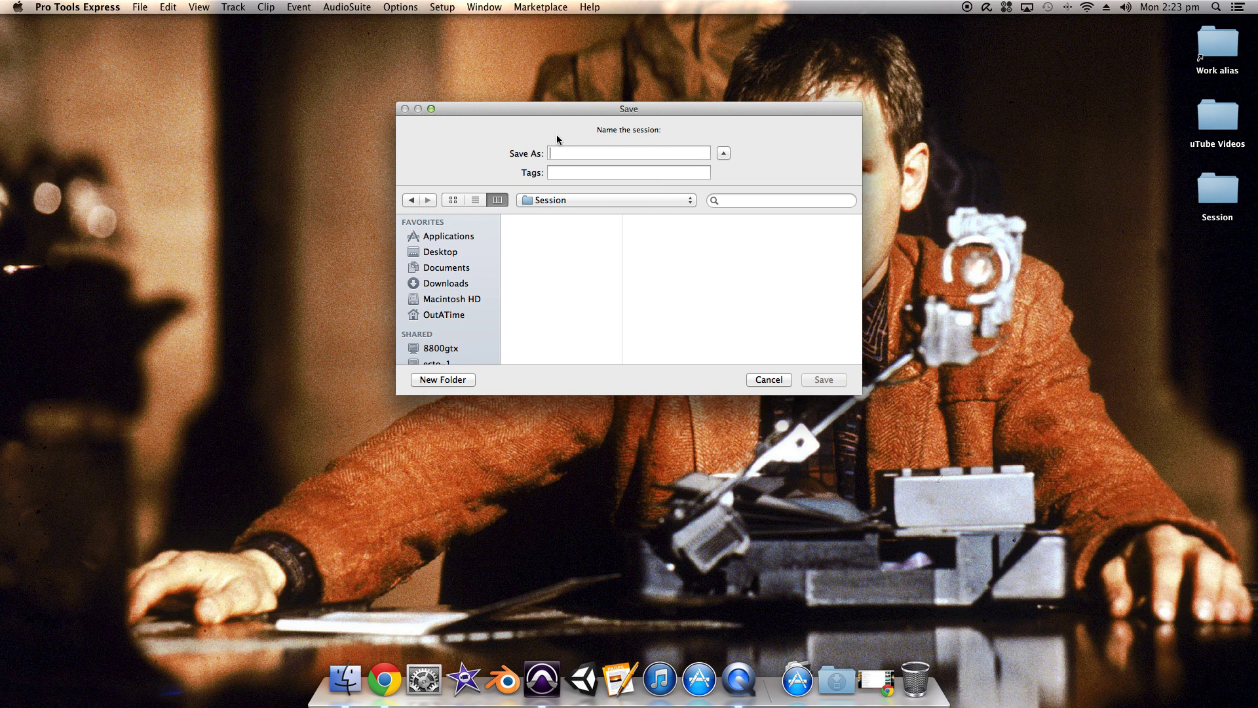
text(Session)
click(822, 380)
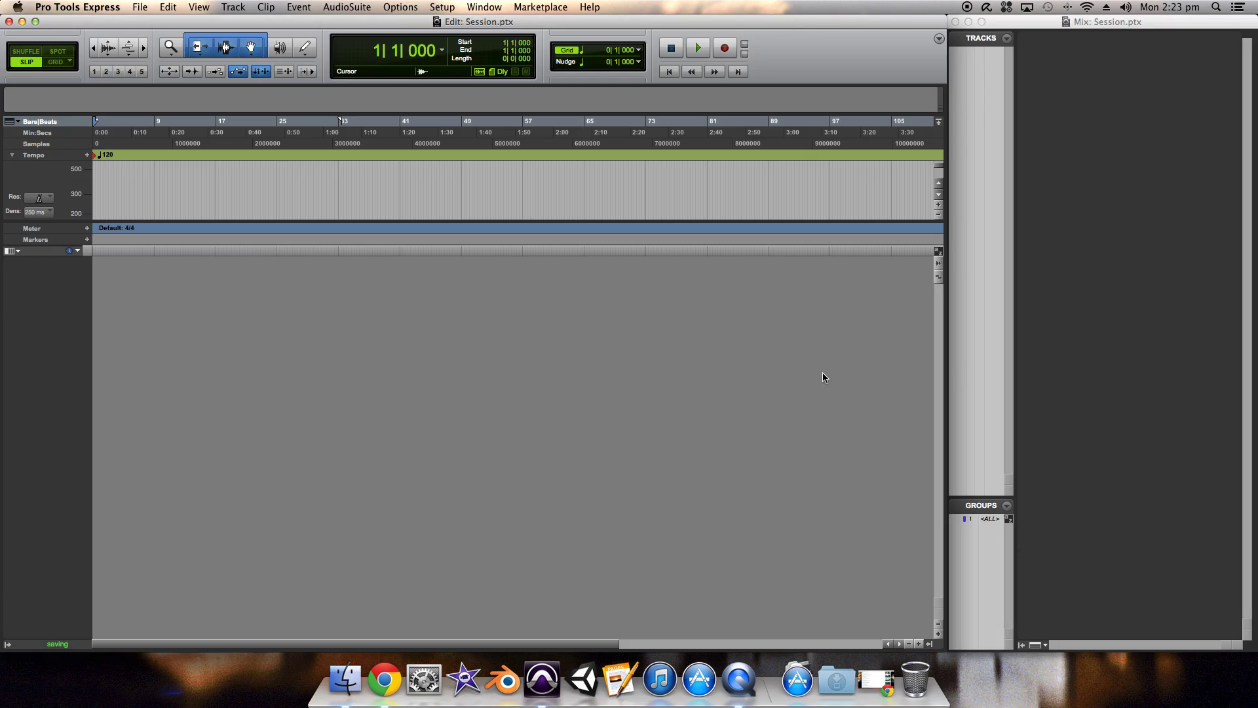
Add a Click track, play it briefly to hear it, and make it taller
click(231, 6)
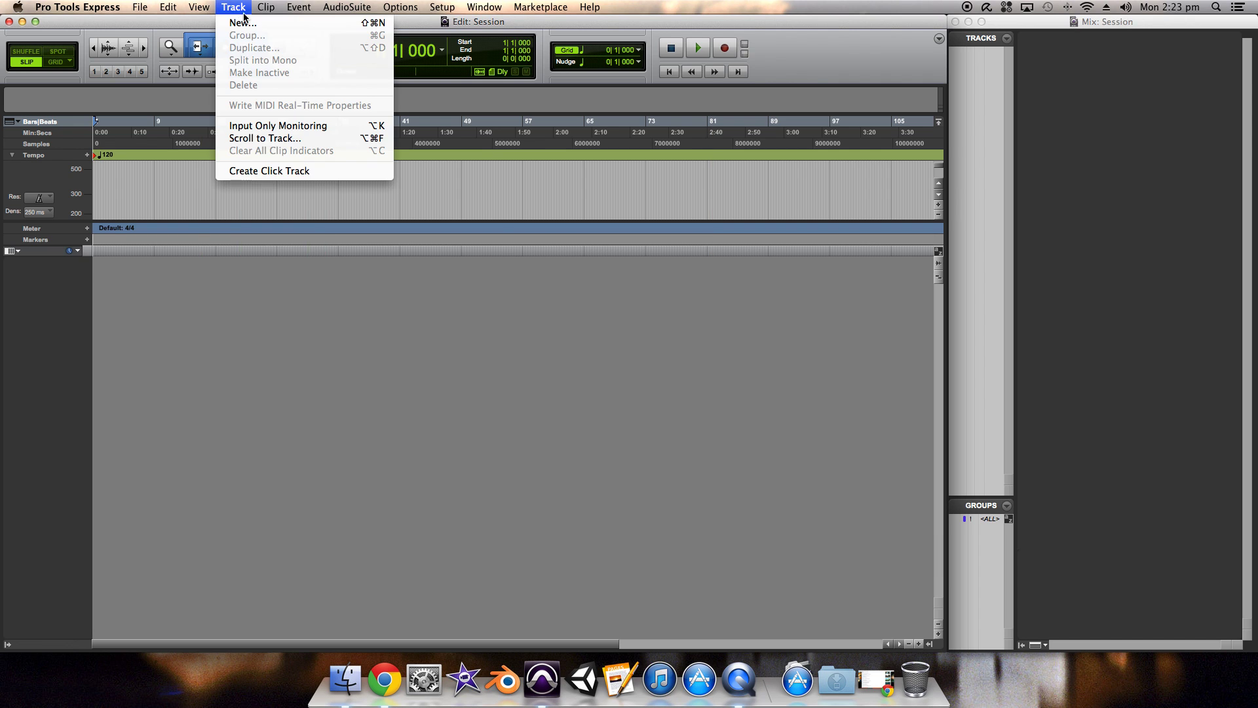
click(260, 172)
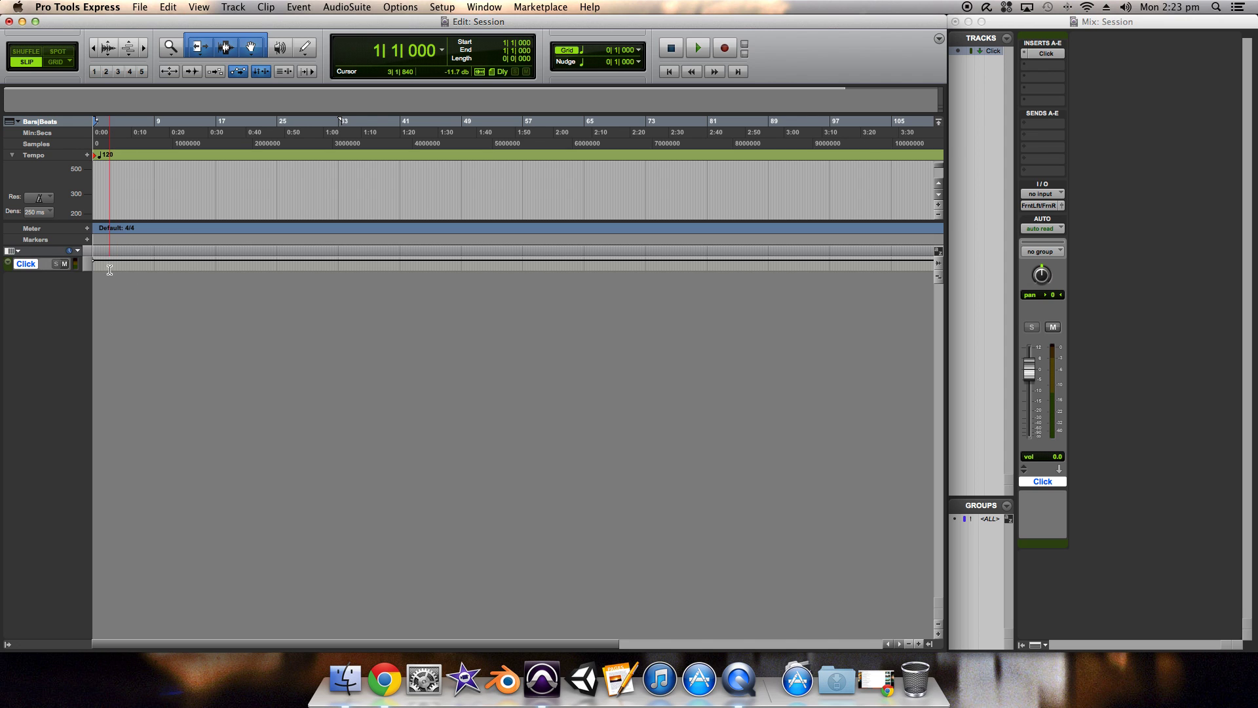
key(space)
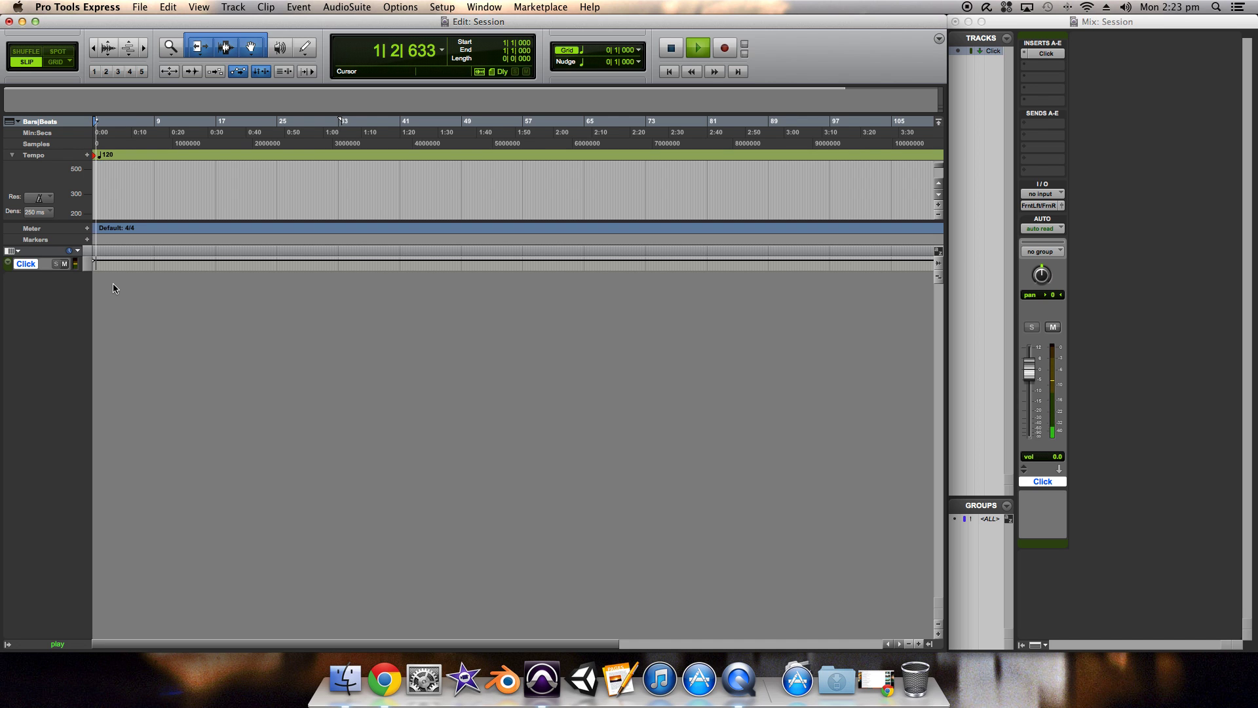
key(space)
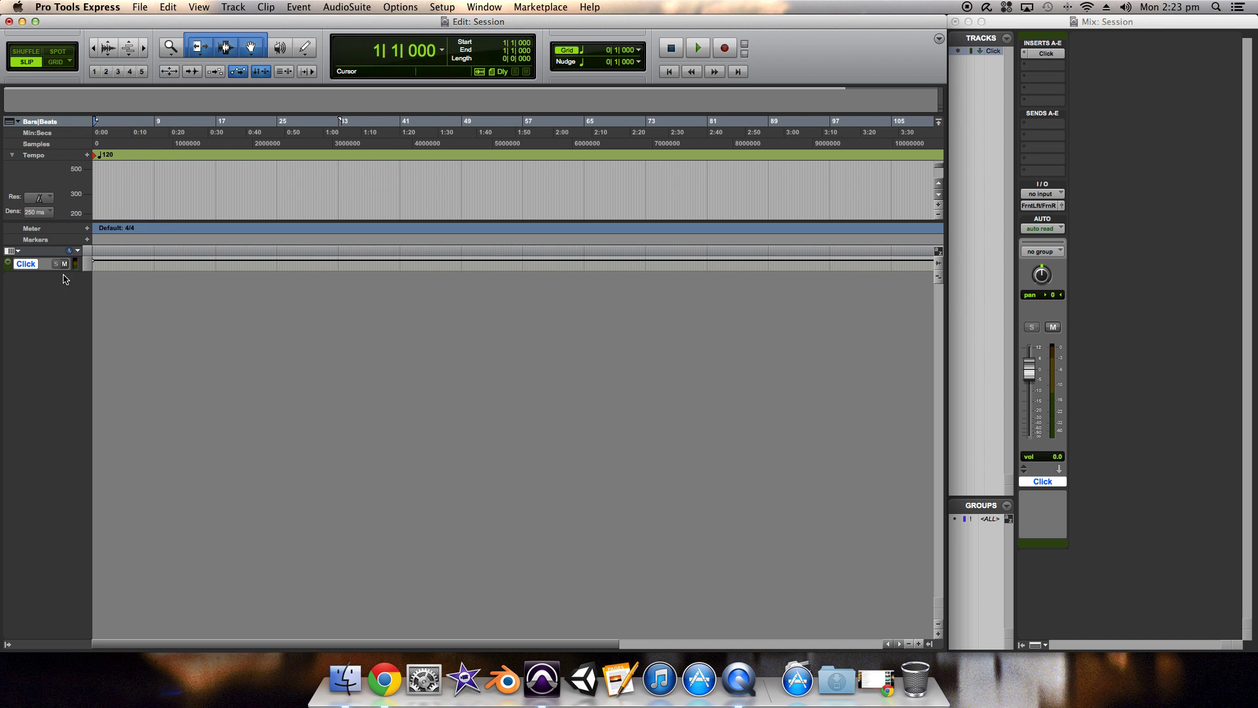
mouse_move(48, 270)
mouse_down()
mouse_move(42, 301)
mouse_move(52, 256)
mouse_up()
In the expanded Tempo ruler, change the starting tempo from 120 to 110 BPM
click(13, 156)
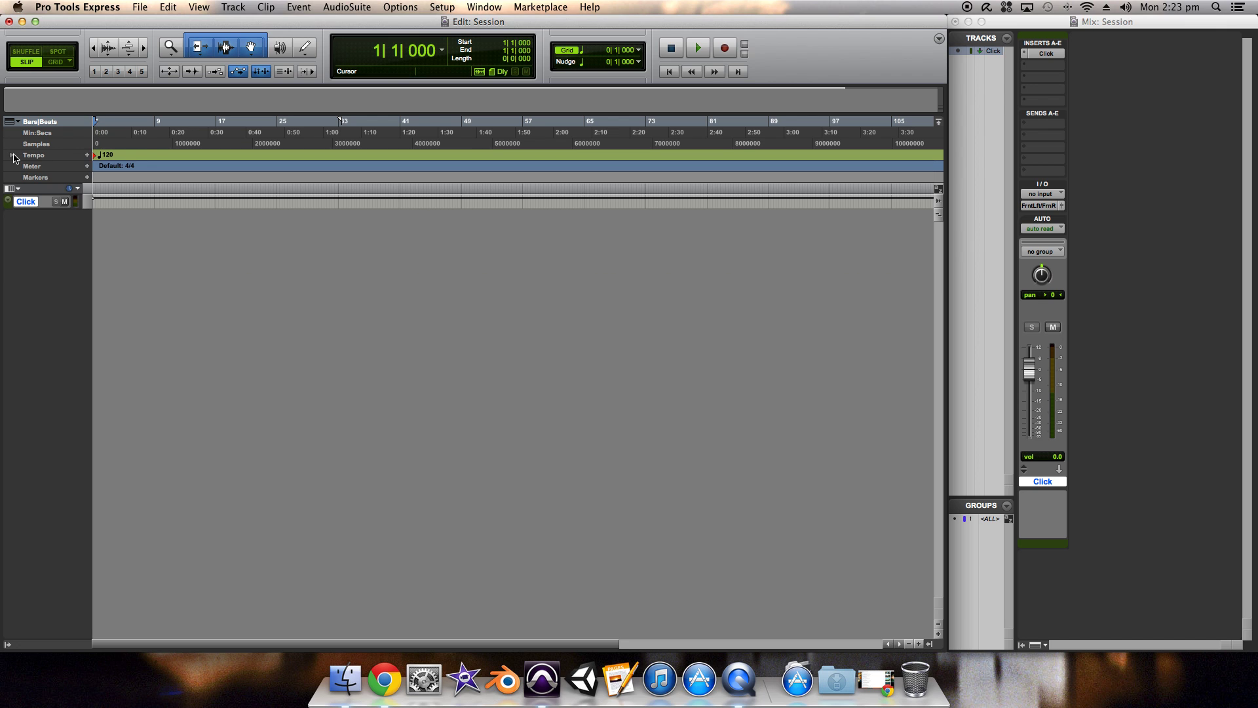
click(12, 156)
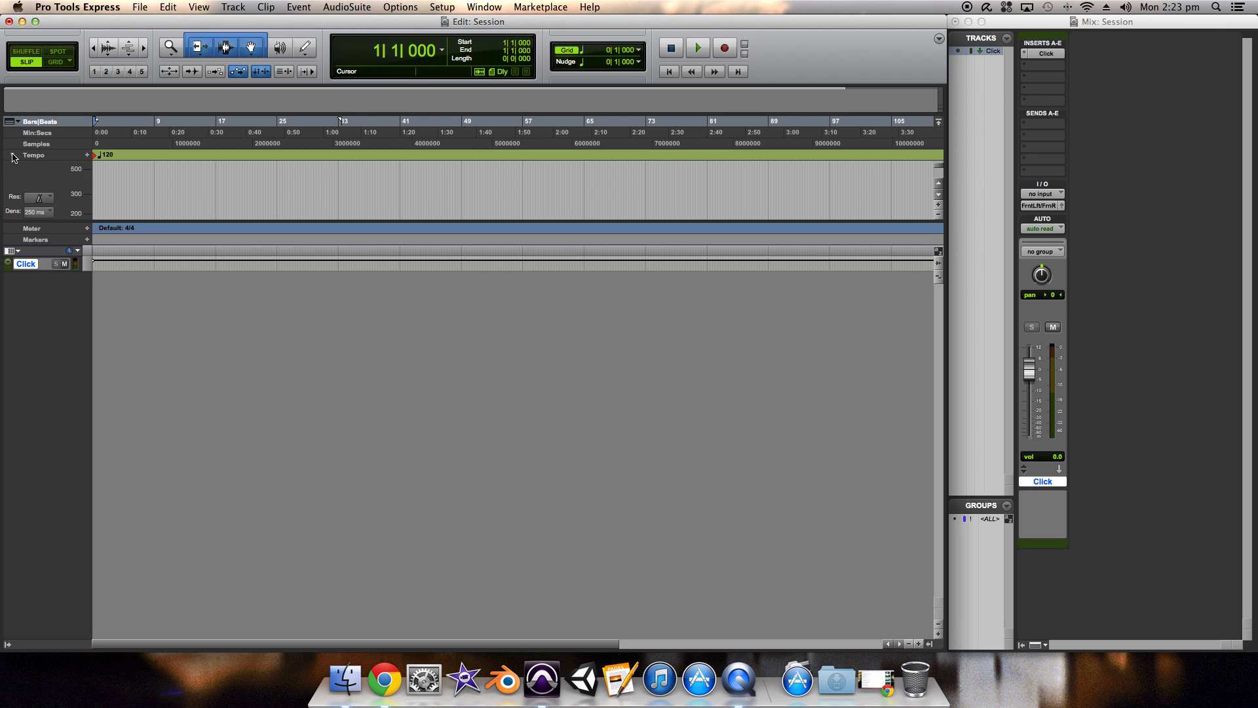
double_click(96, 159)
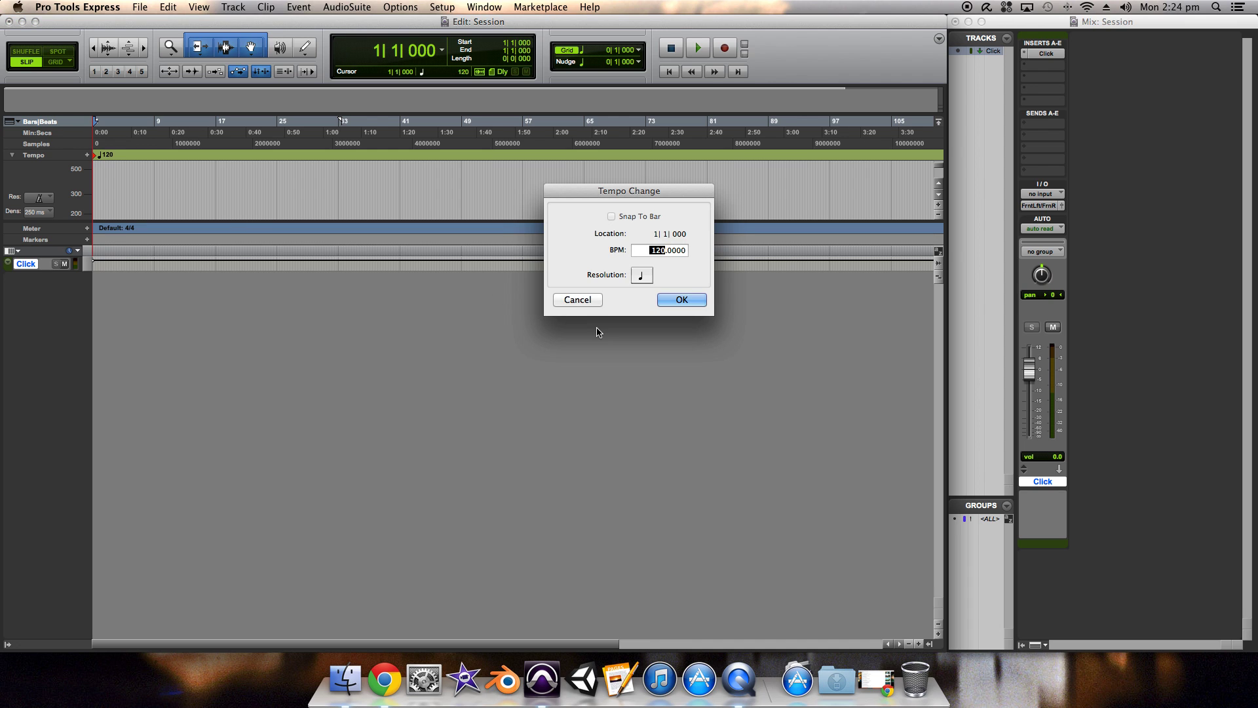
text(110)
click(687, 301)
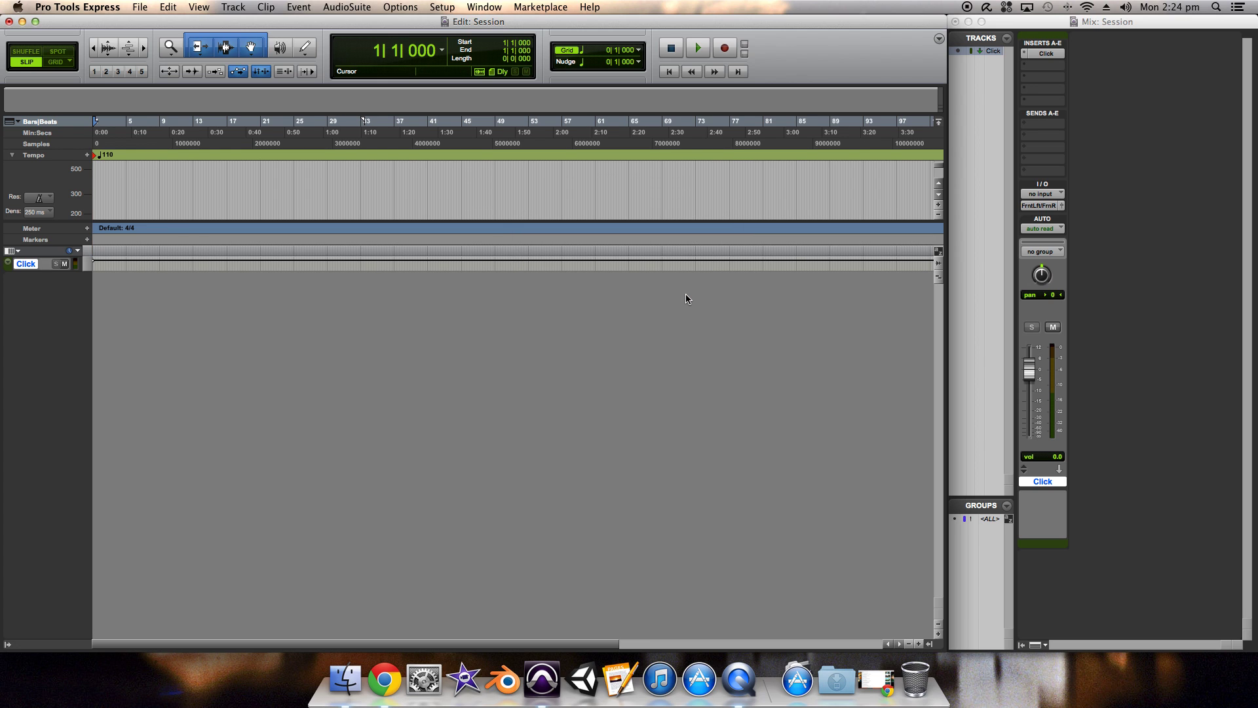
click(233, 6)
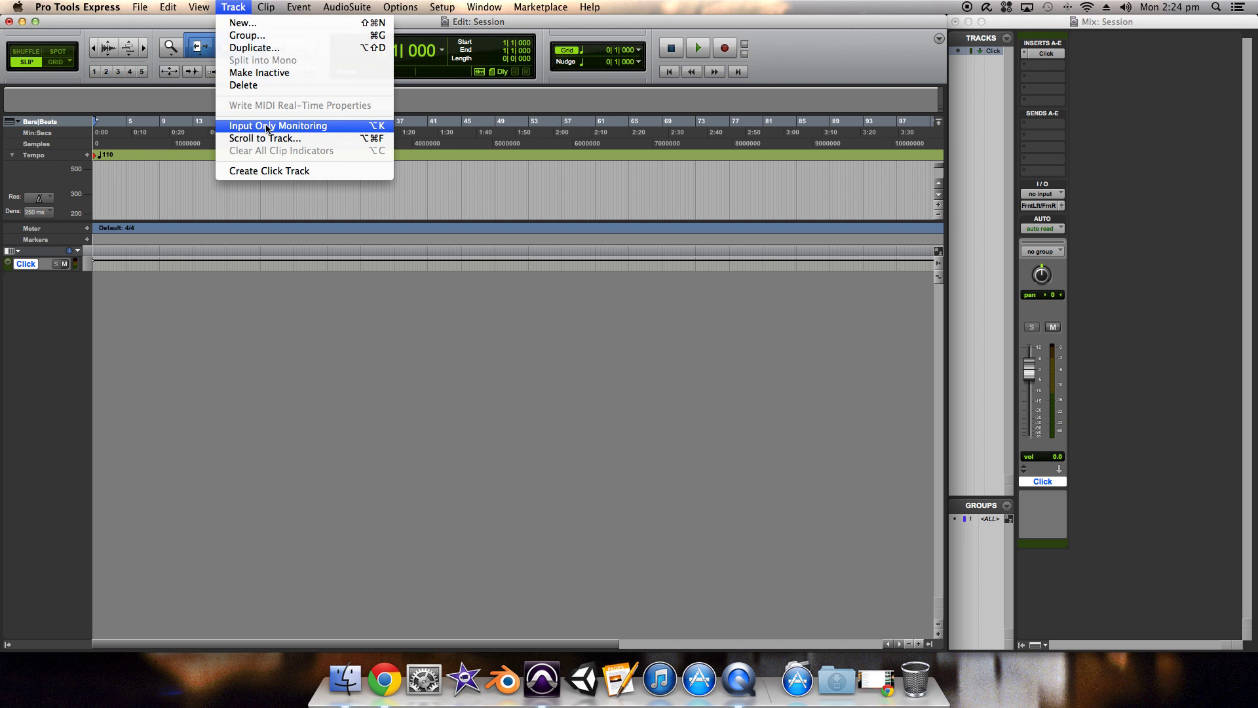
Create one stereo Master Fader track with the Samples timebase
click(244, 23)
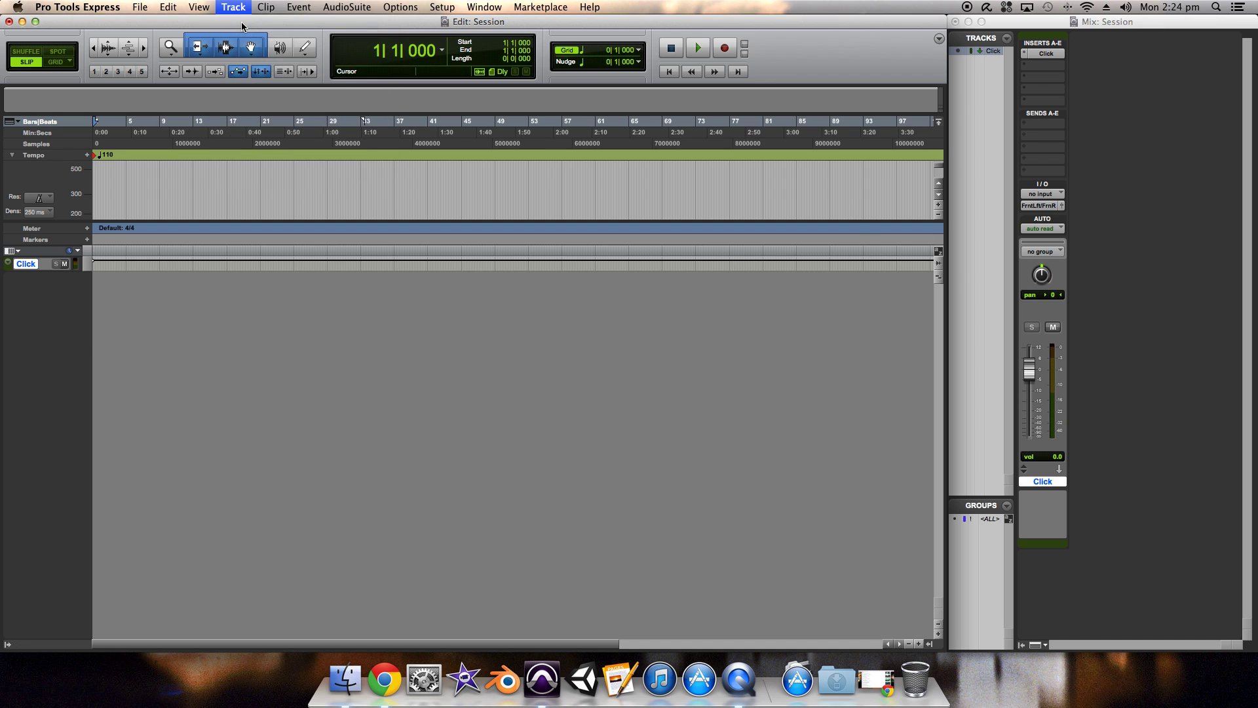
click(556, 236)
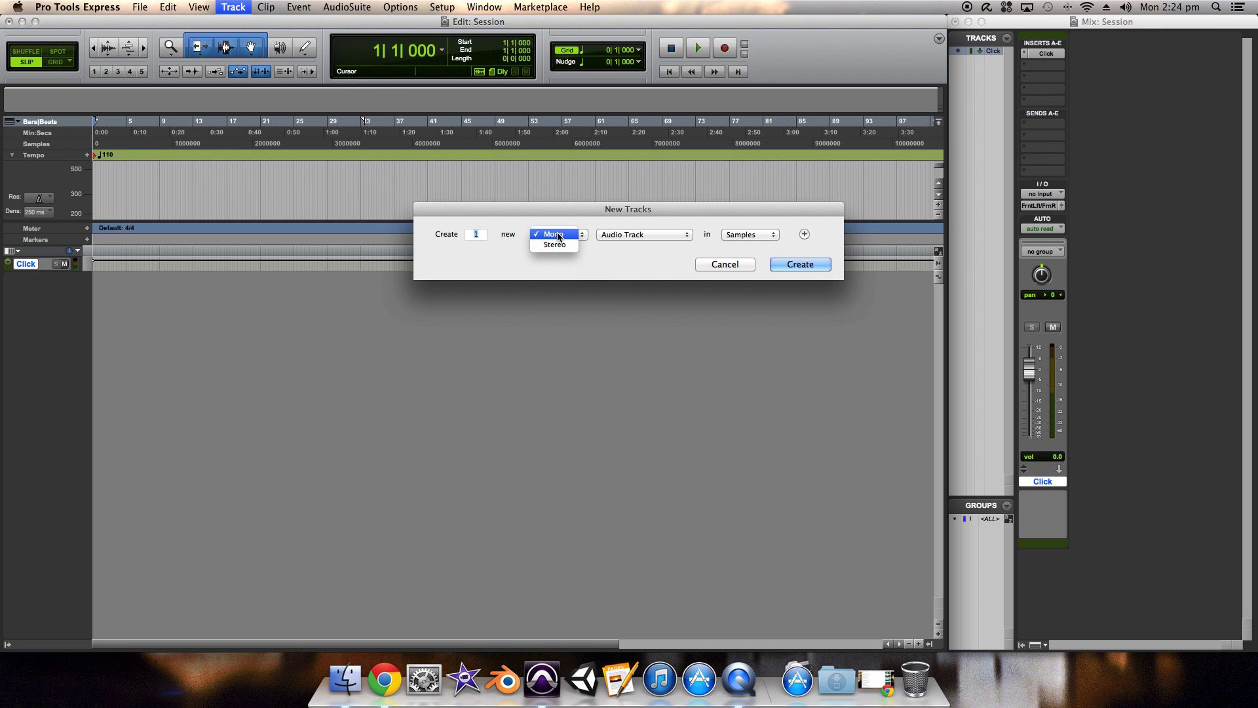
click(555, 245)
click(640, 234)
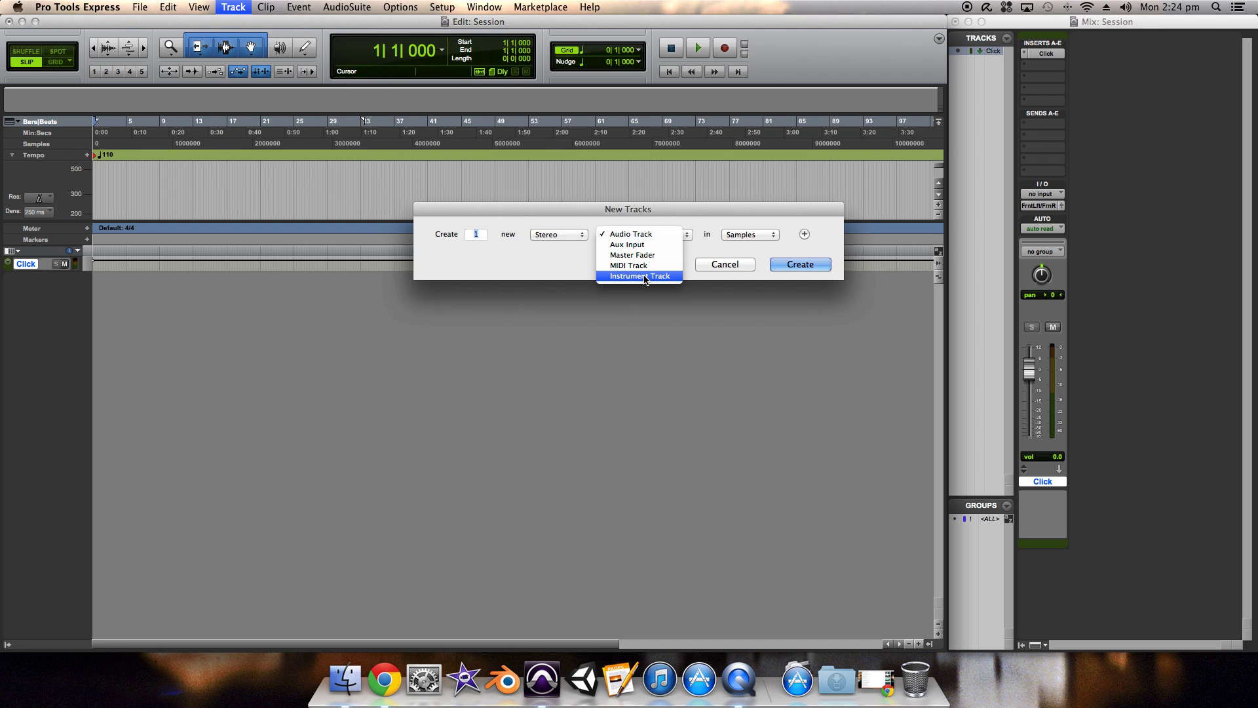
click(645, 256)
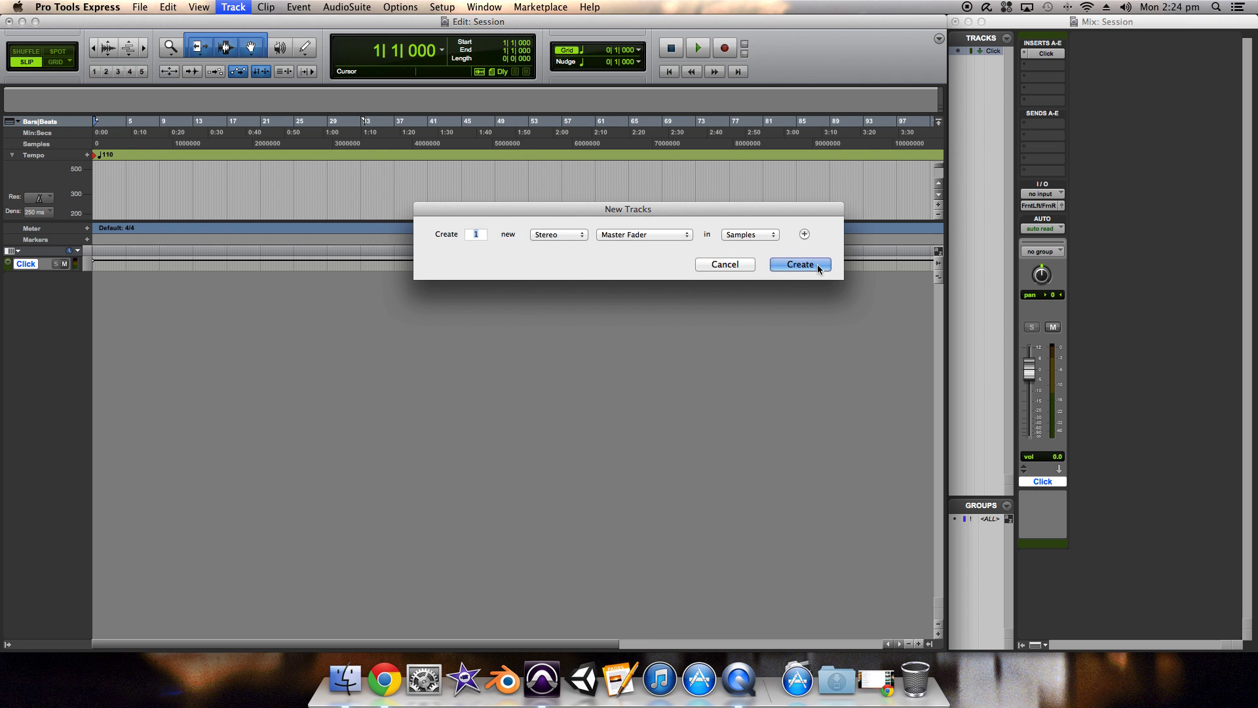
click(747, 235)
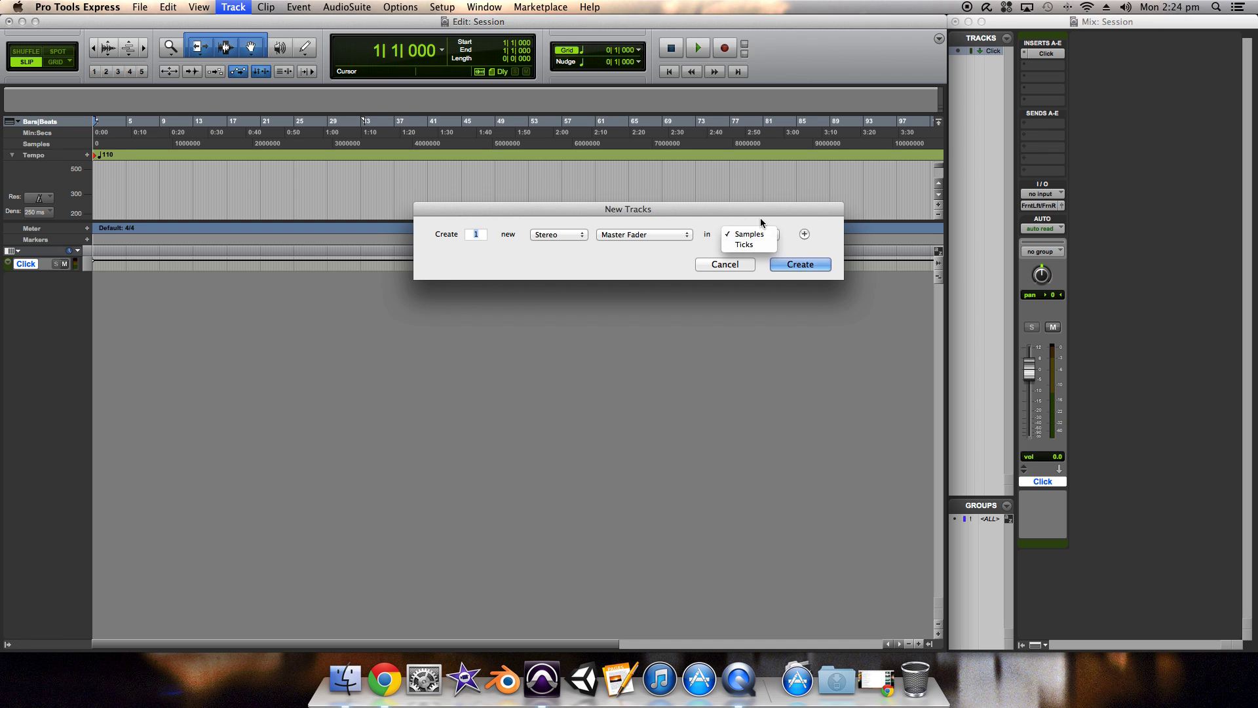
click(751, 234)
click(801, 264)
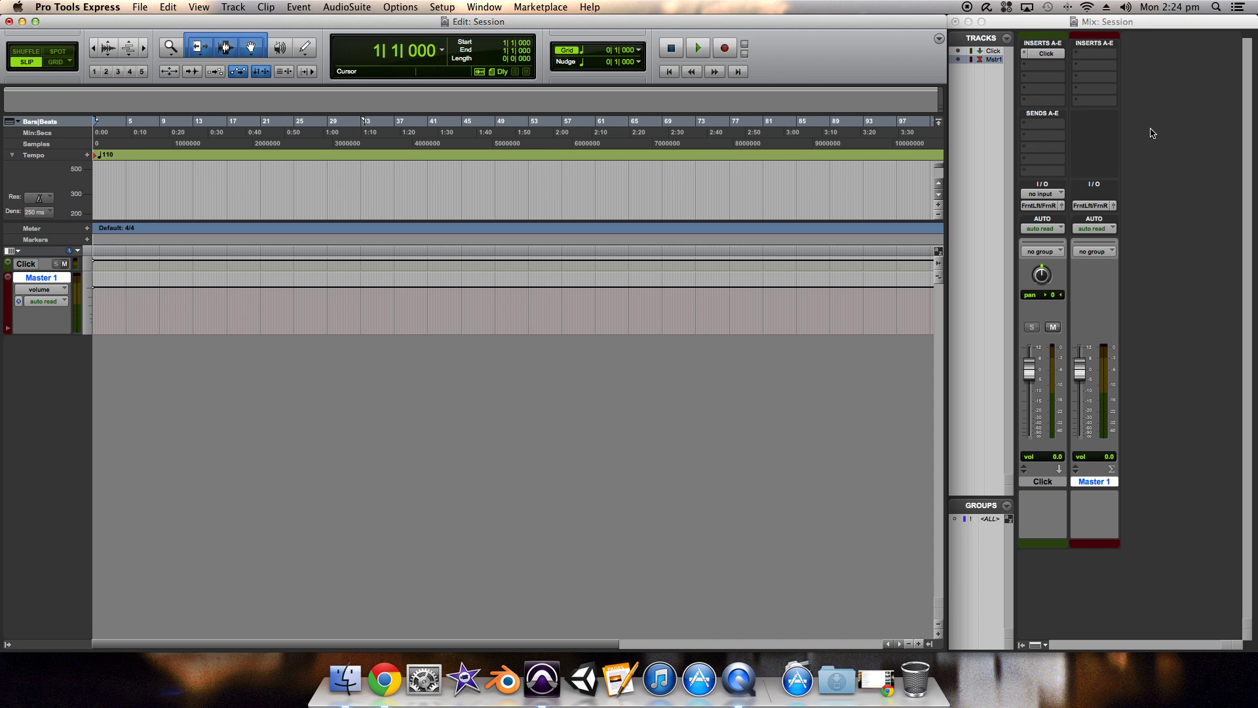
Put BF Essential Meter Bridge on Master 1's first insert and close its window
click(1108, 54)
mouse_move(1122, 76)
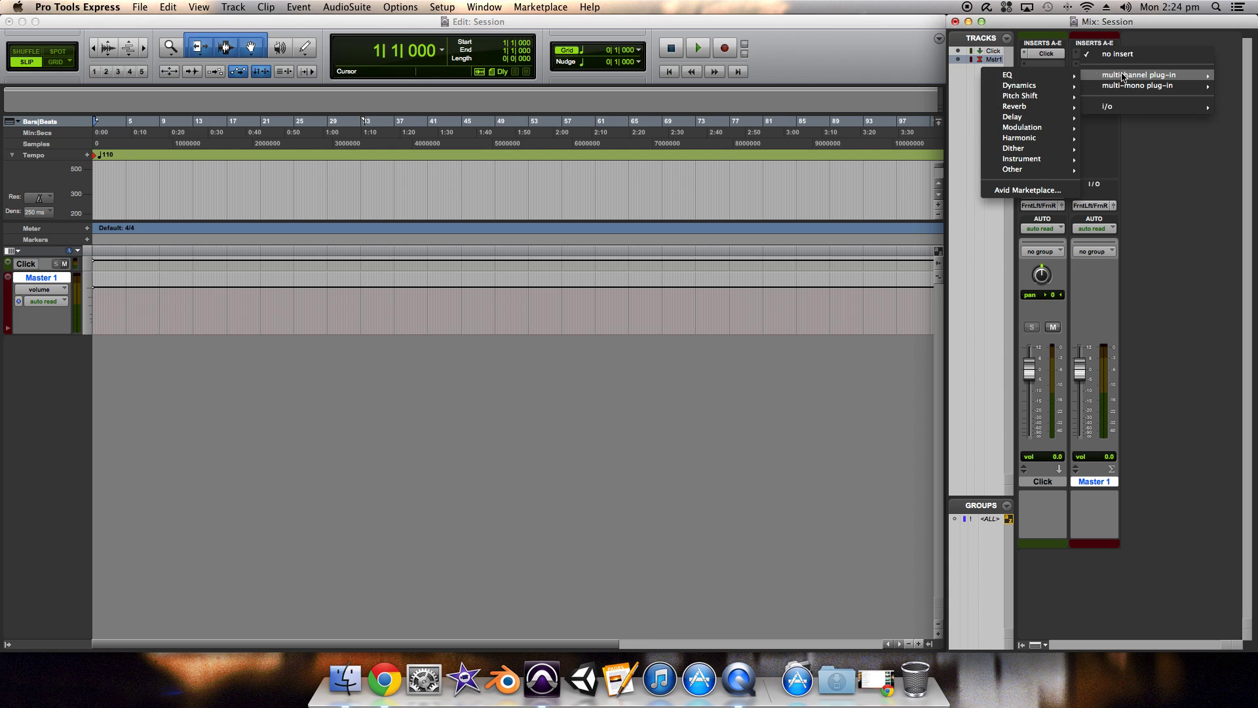
mouse_move(1046, 108)
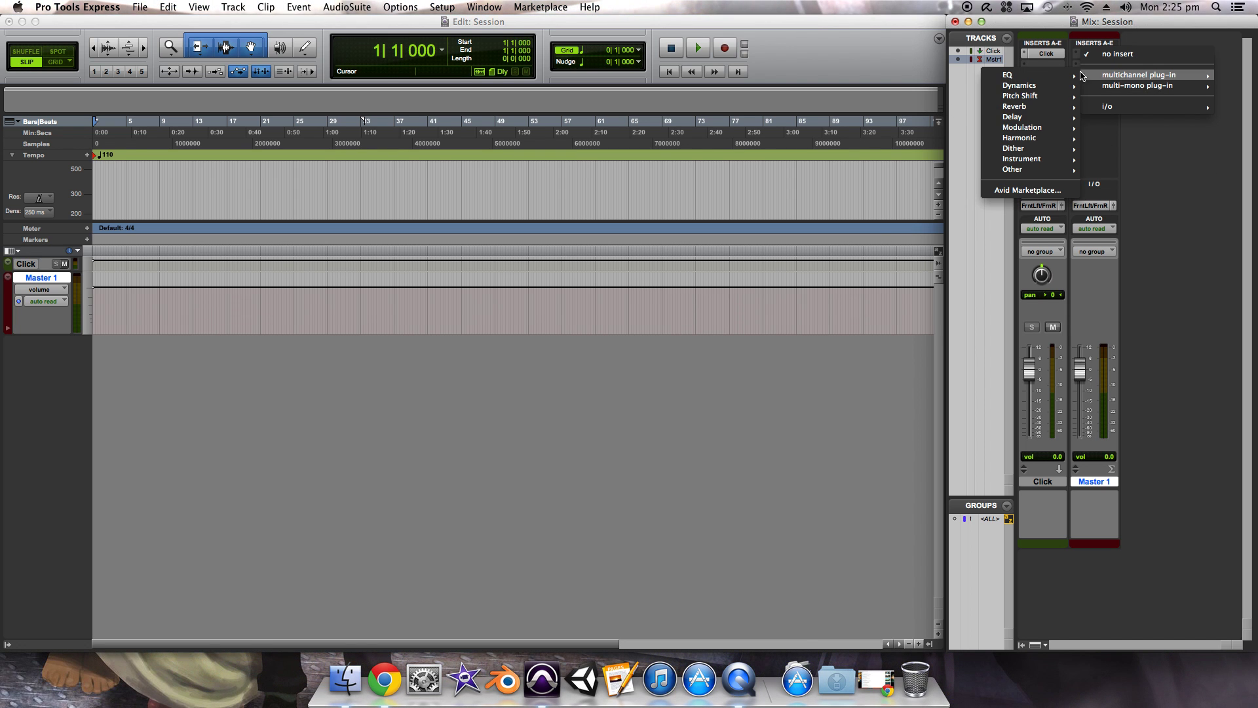
mouse_move(1034, 175)
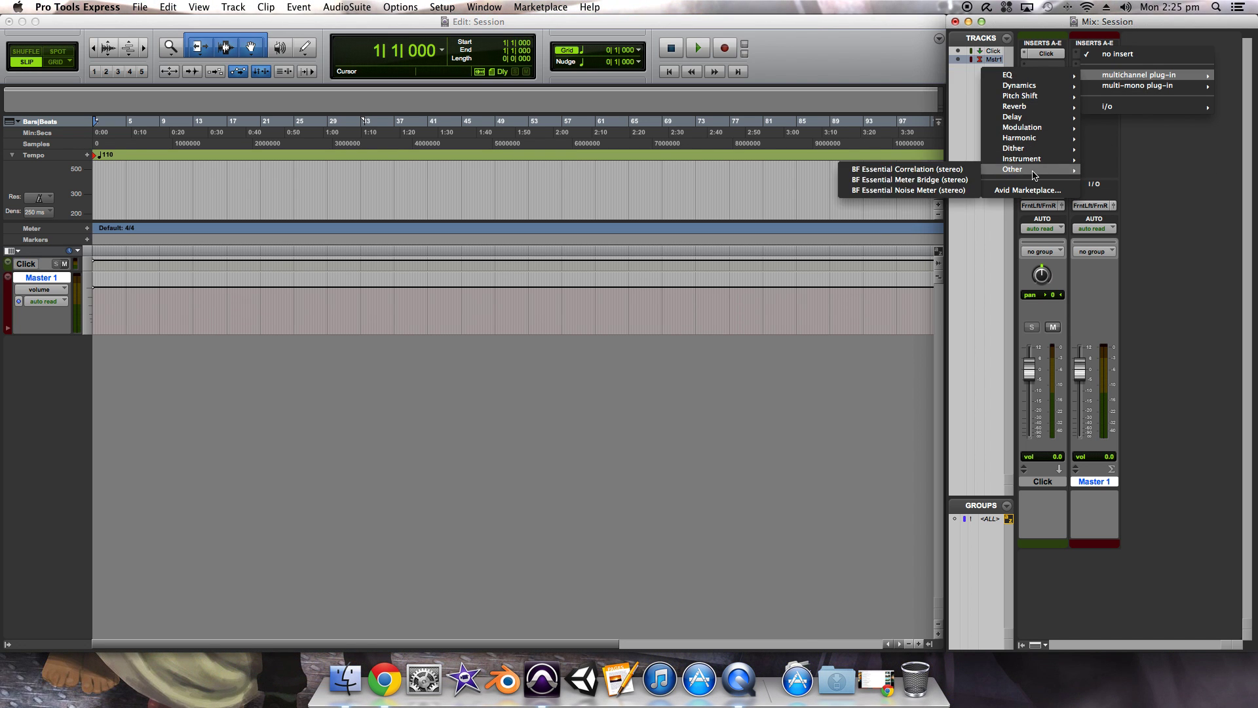
click(949, 181)
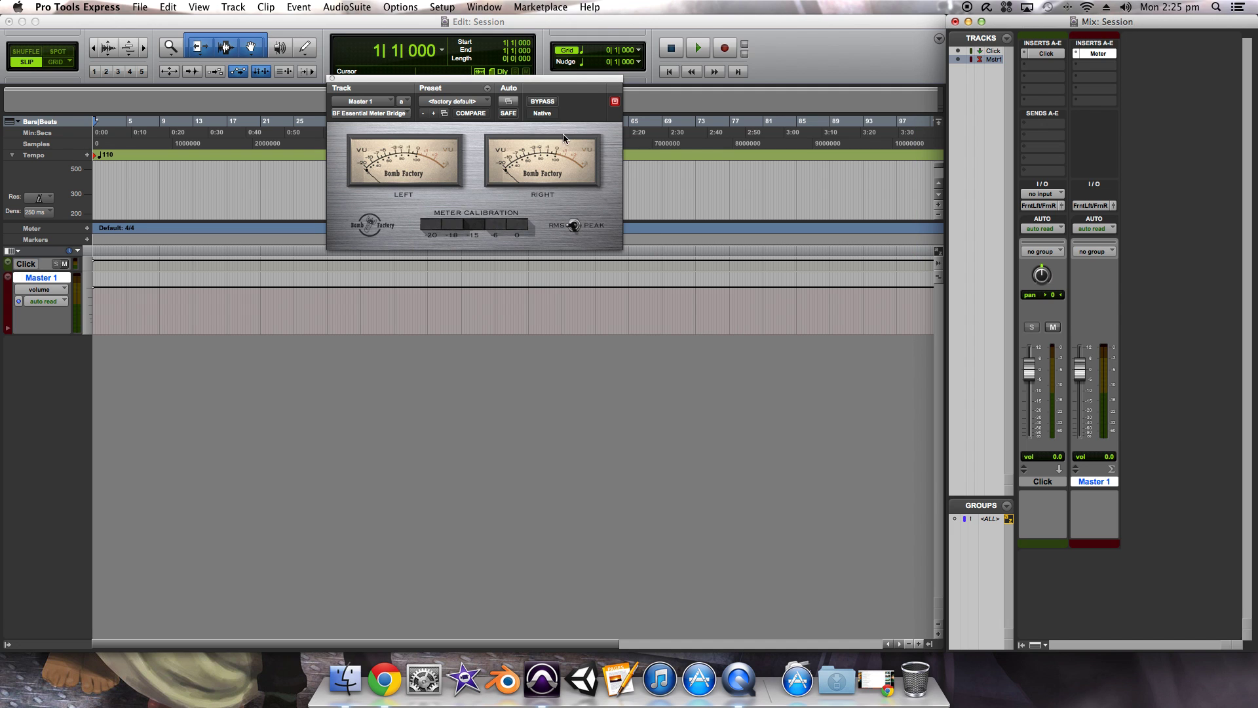
click(331, 79)
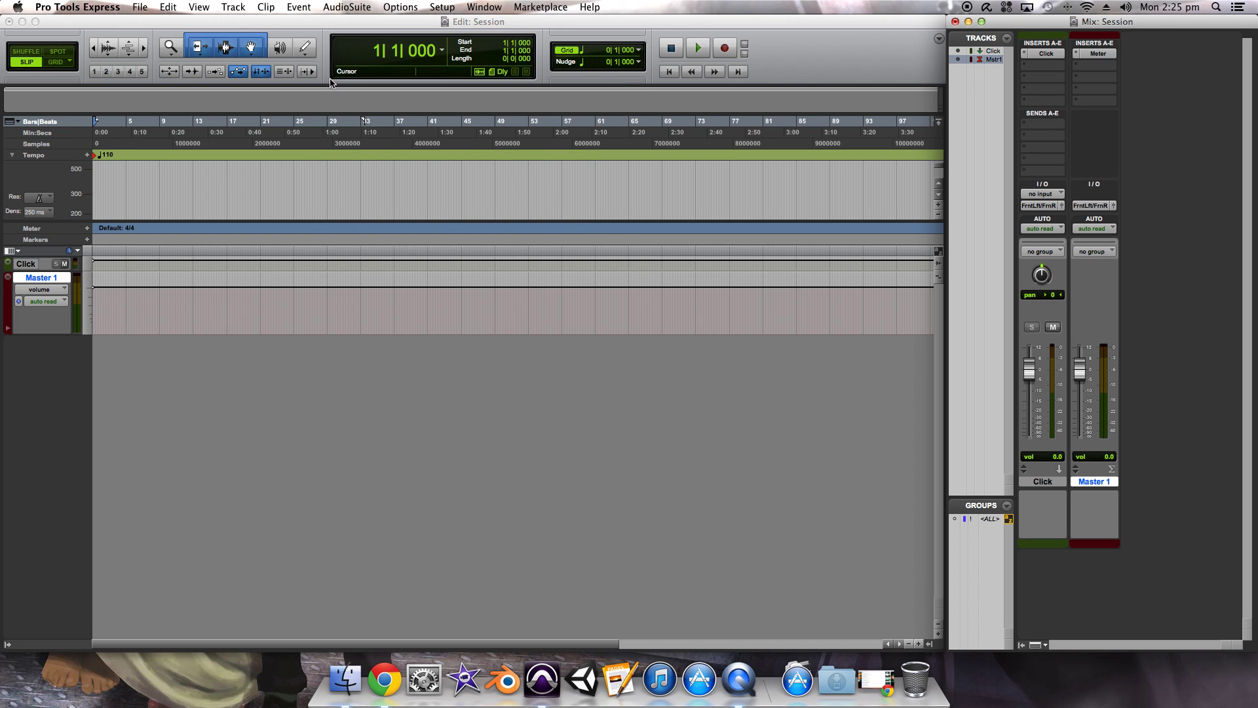
click(233, 7)
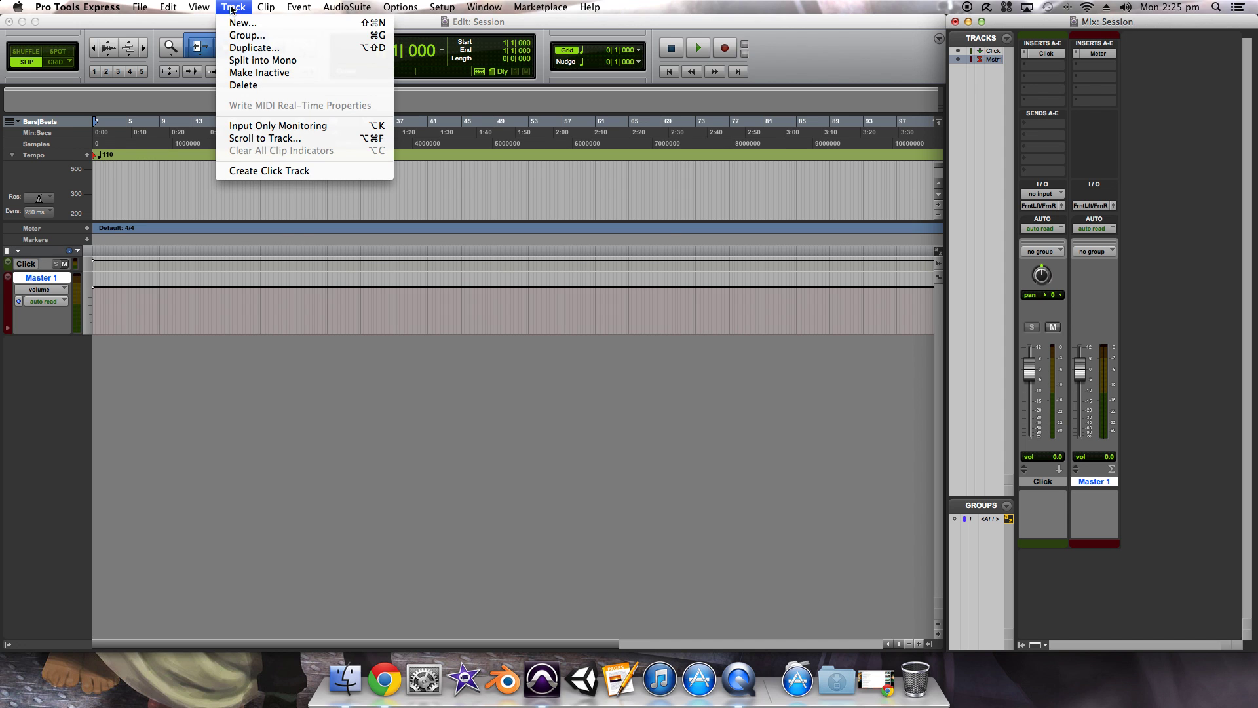
Create one new stereo Instrument track
click(240, 22)
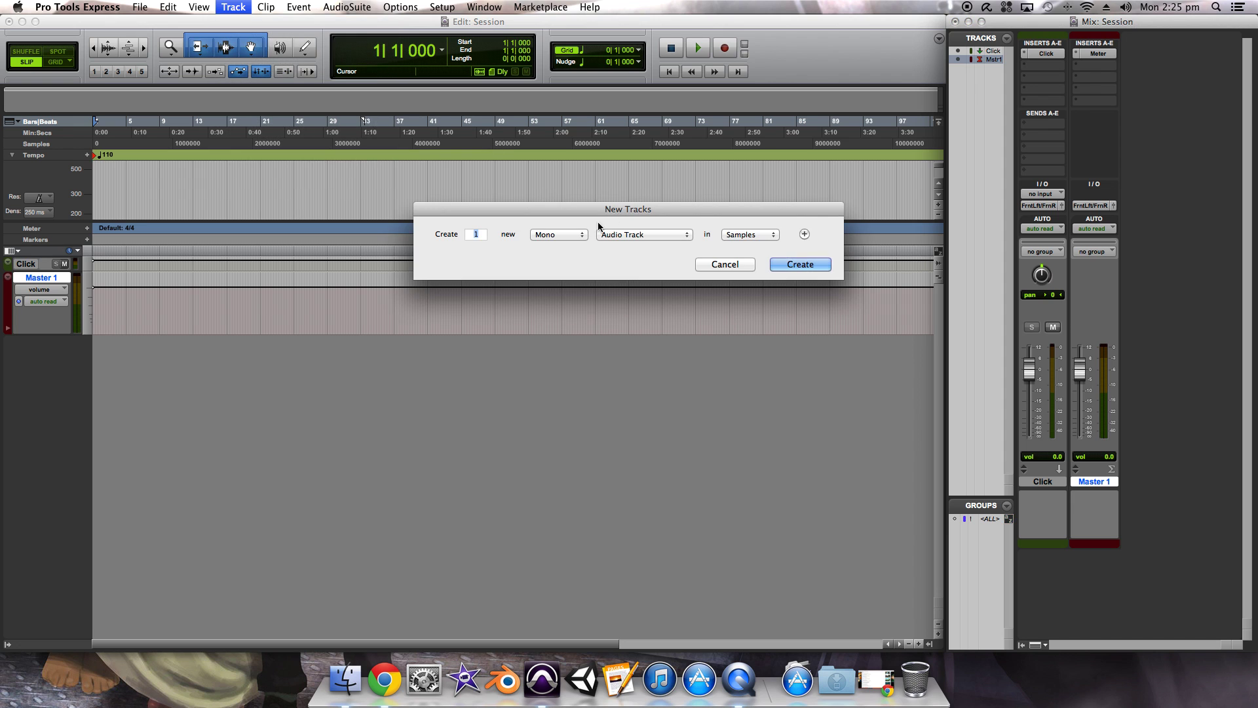
click(558, 234)
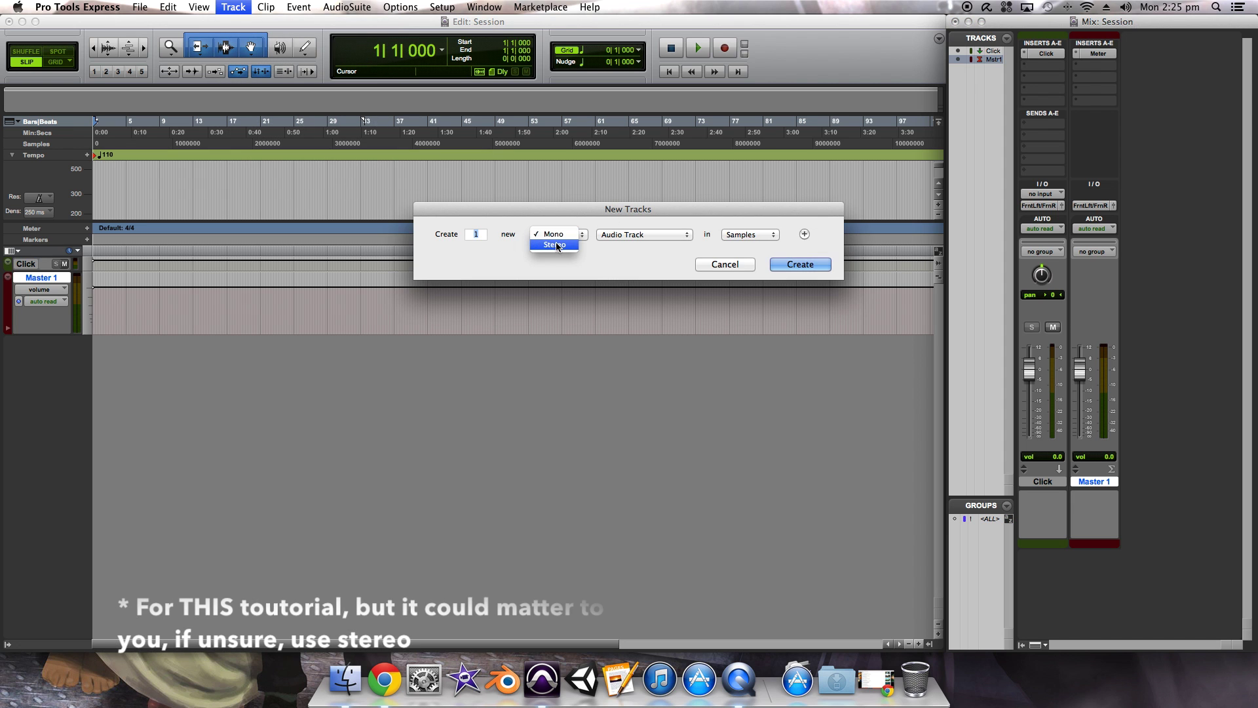
click(556, 245)
click(658, 236)
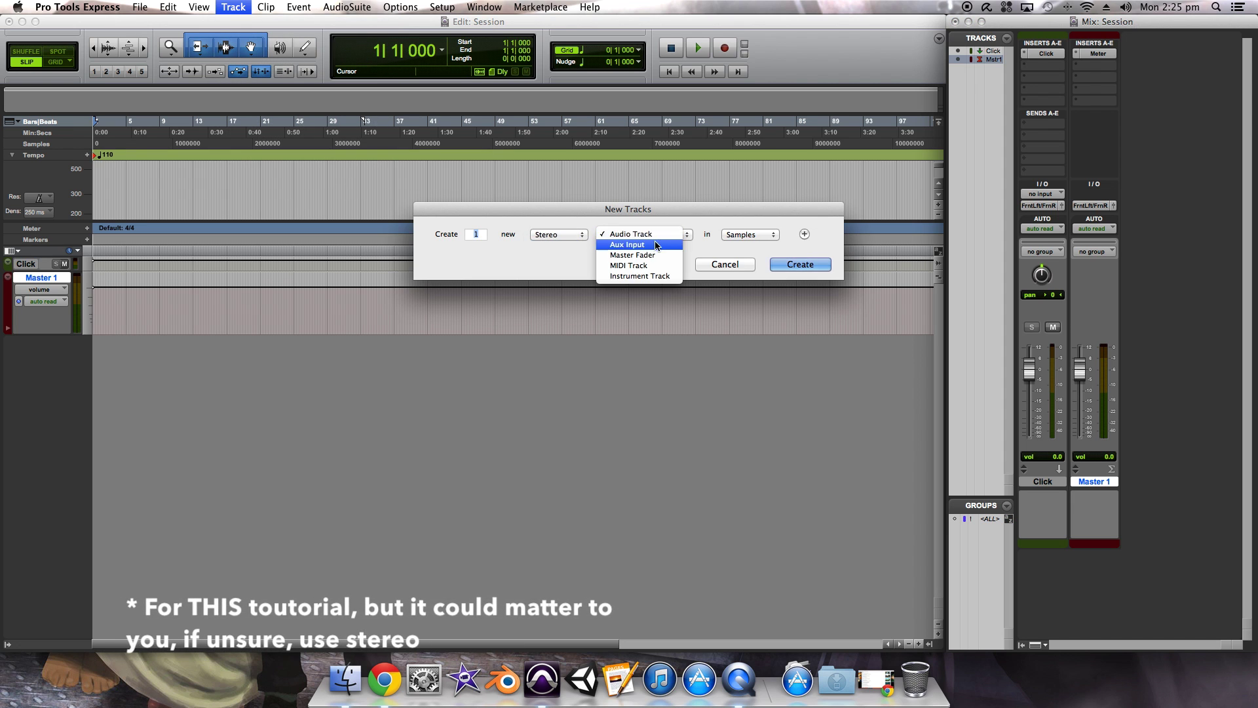
click(649, 283)
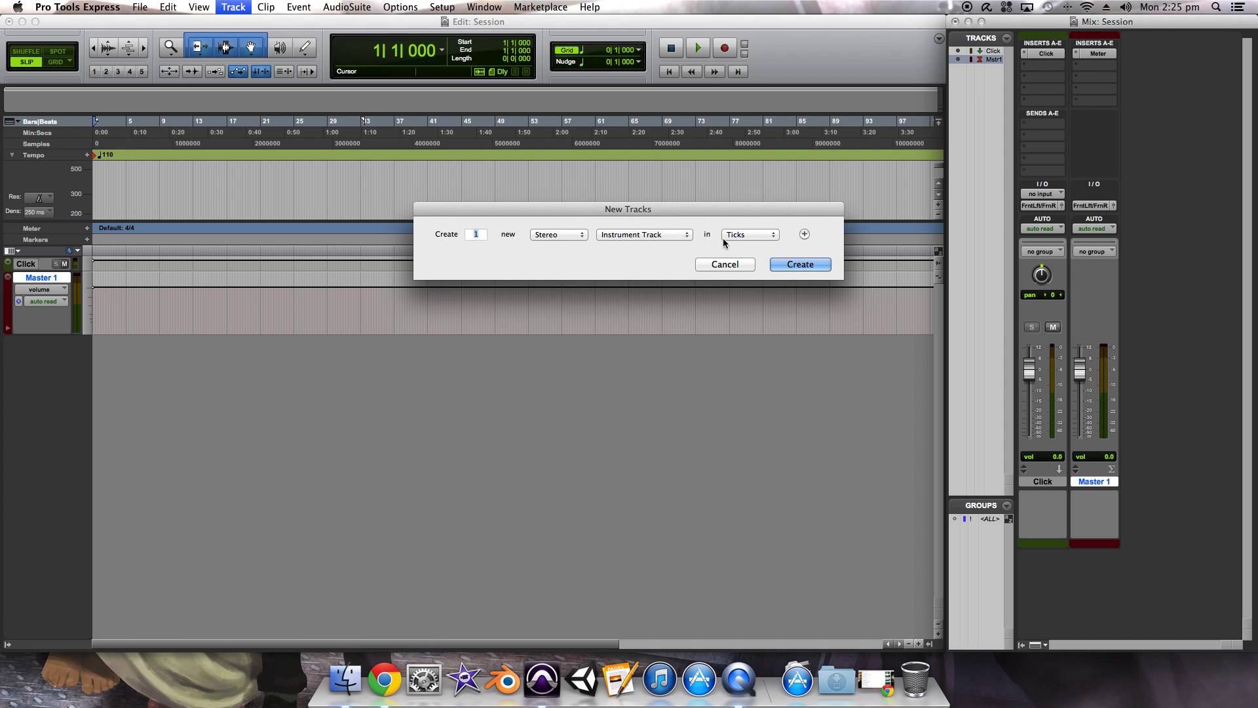
click(800, 264)
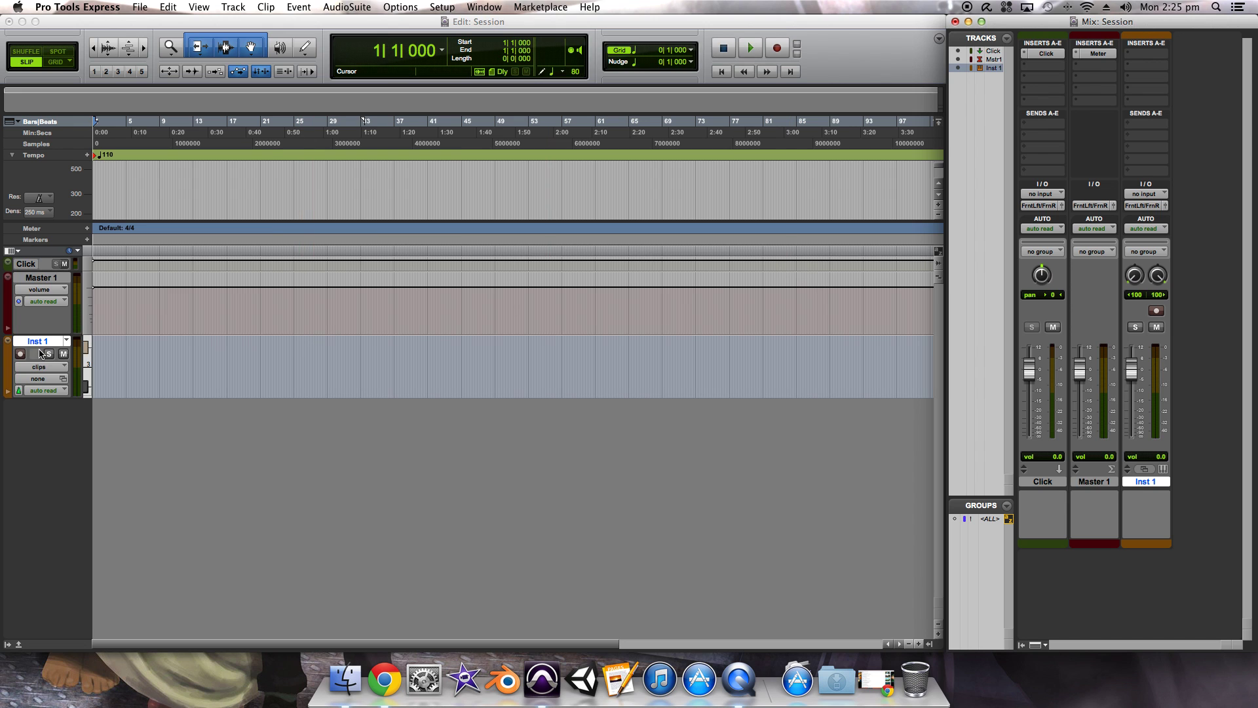
Move the Inst 1 track above Master 1 and rename it 'Drums'
drag(39, 341, 45, 286)
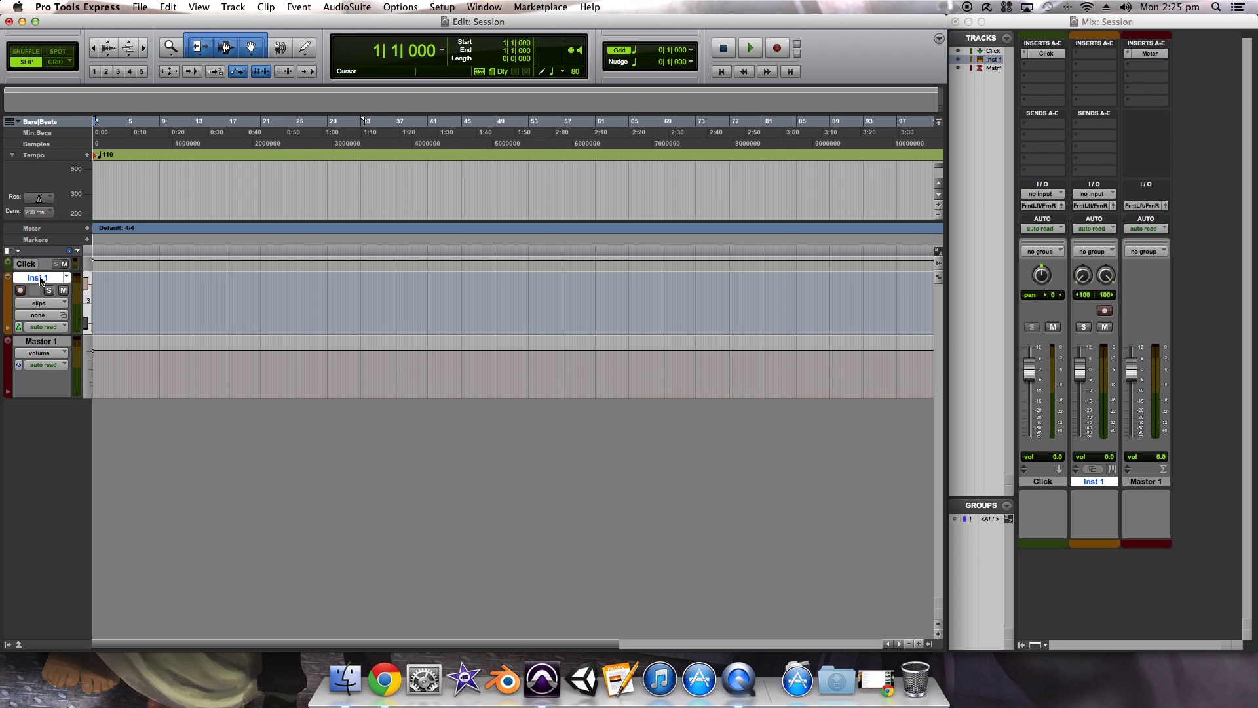
double_click(40, 278)
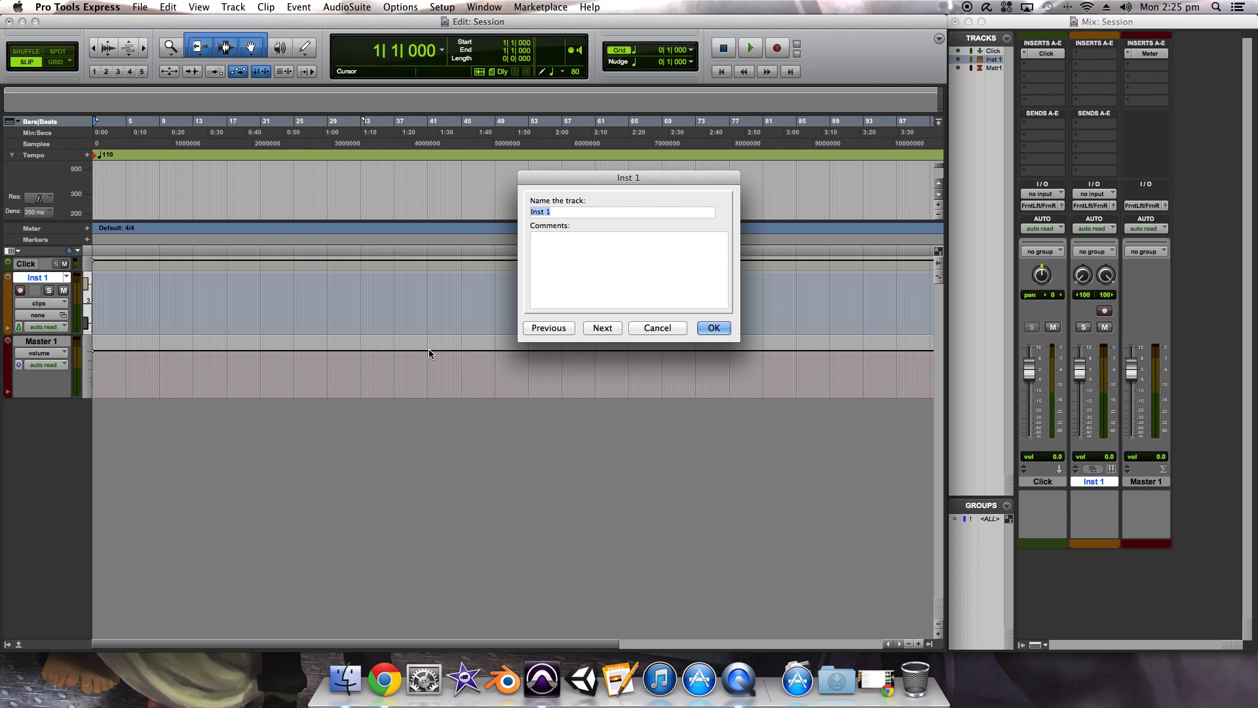
text(Drums)
click(715, 328)
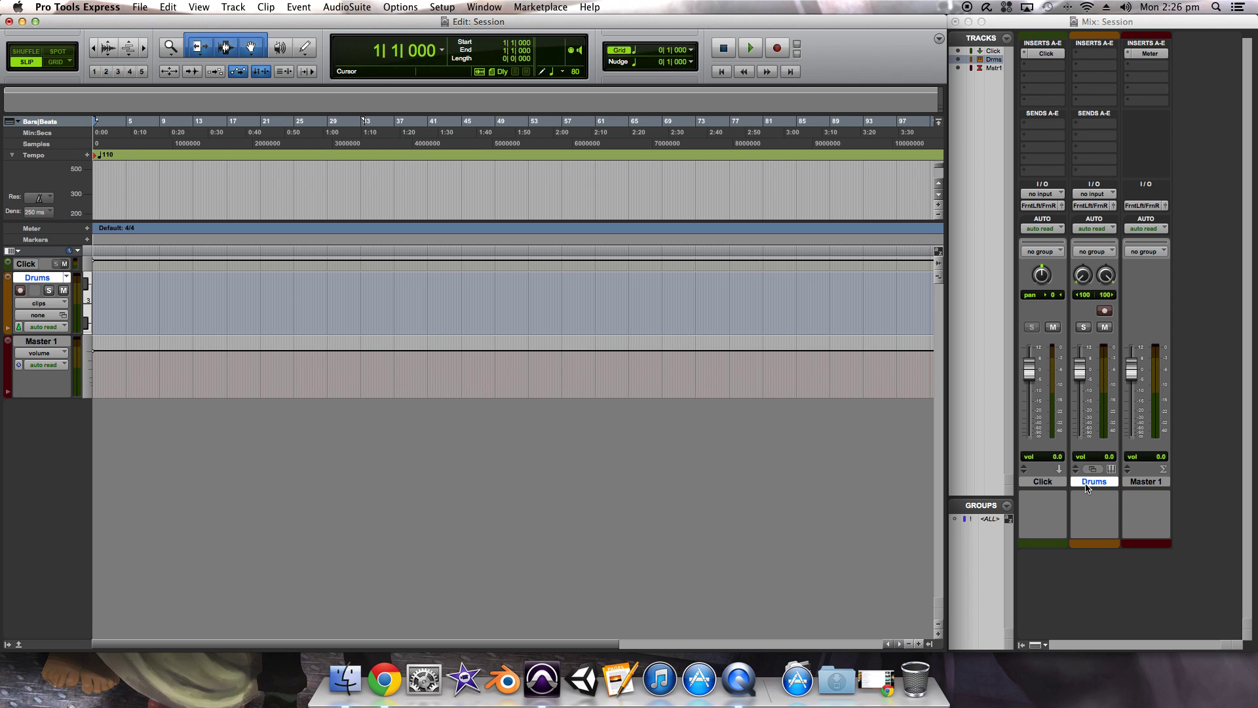
Insert the stereo Xpand2 instrument on the Drums track and move its window right
click(1096, 57)
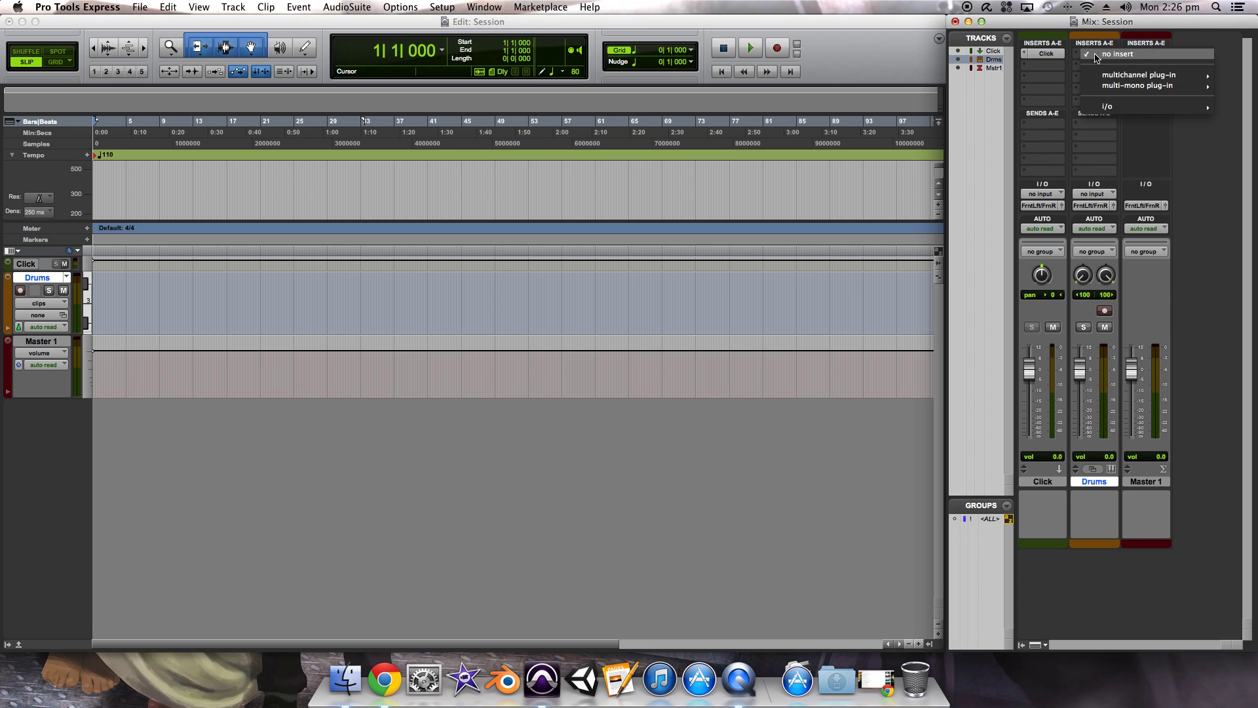
mouse_move(1125, 76)
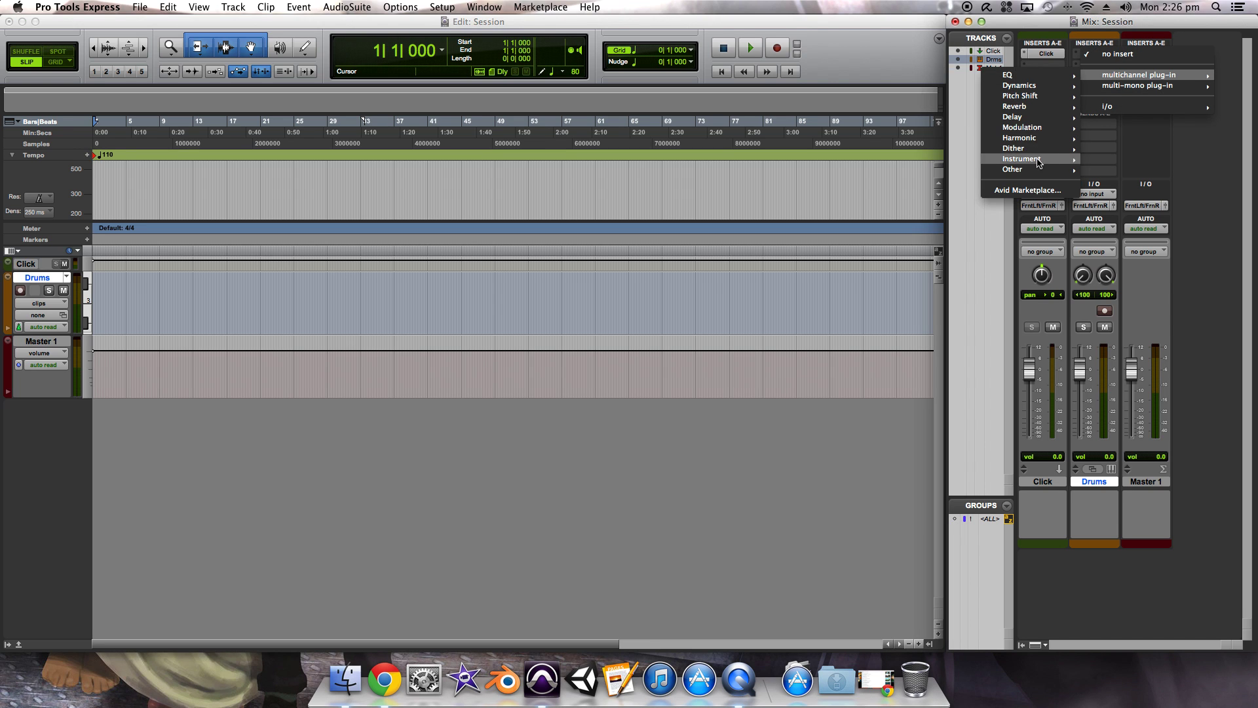
mouse_move(1038, 161)
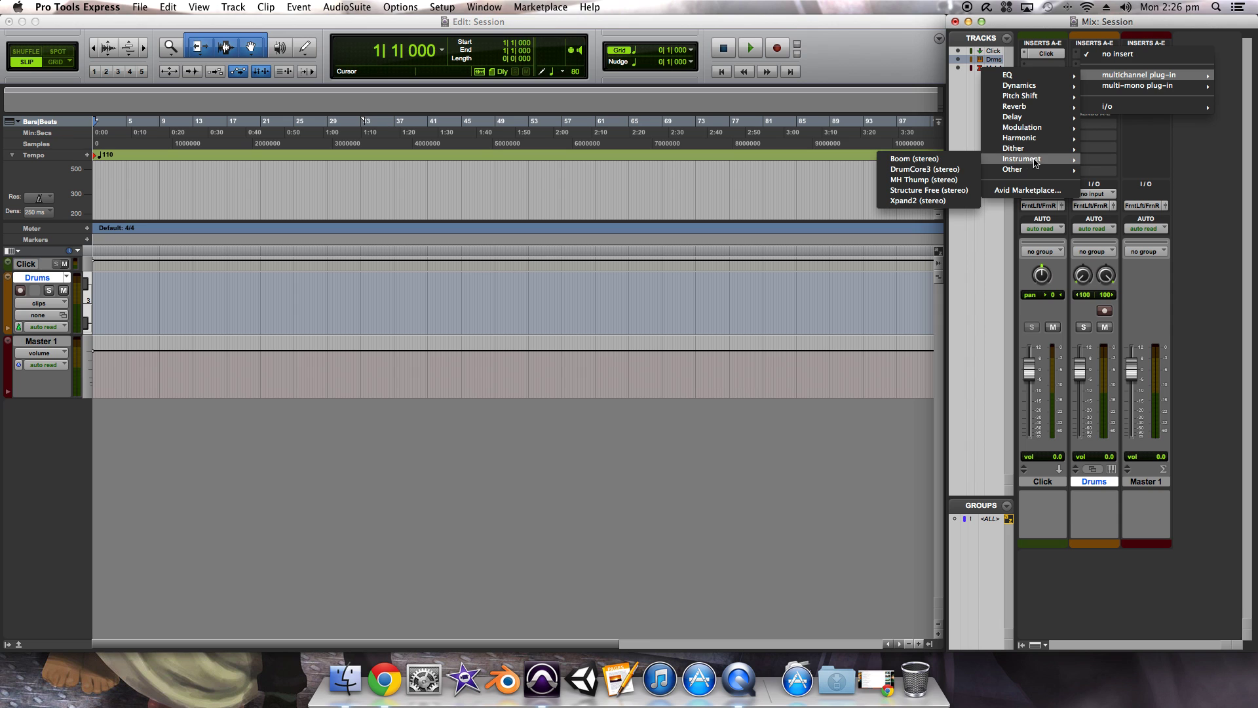
click(934, 201)
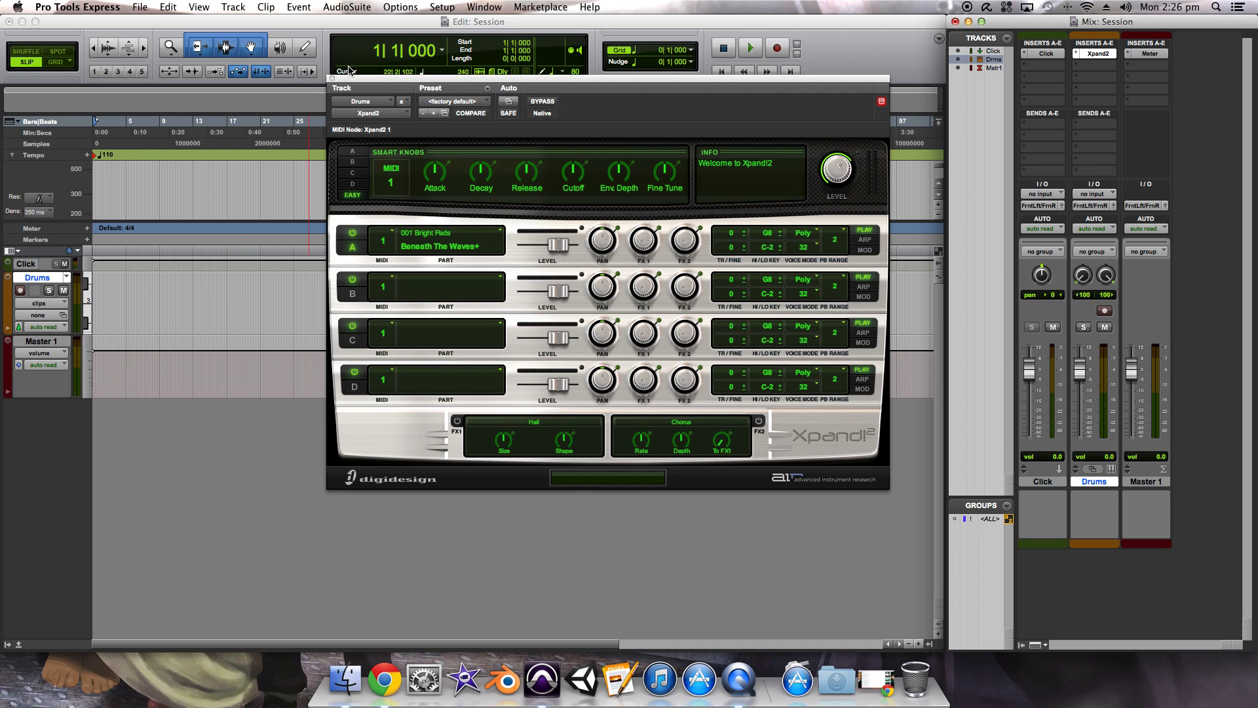
drag(430, 83, 708, 66)
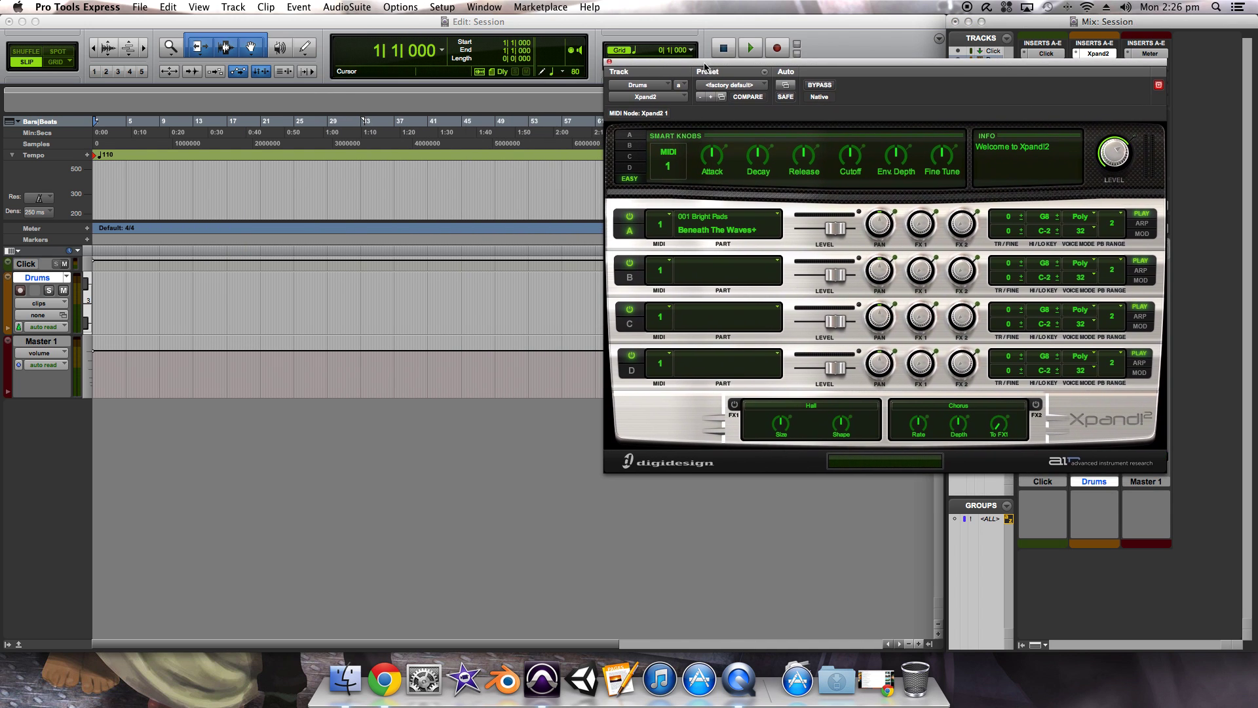
right_click(112, 292)
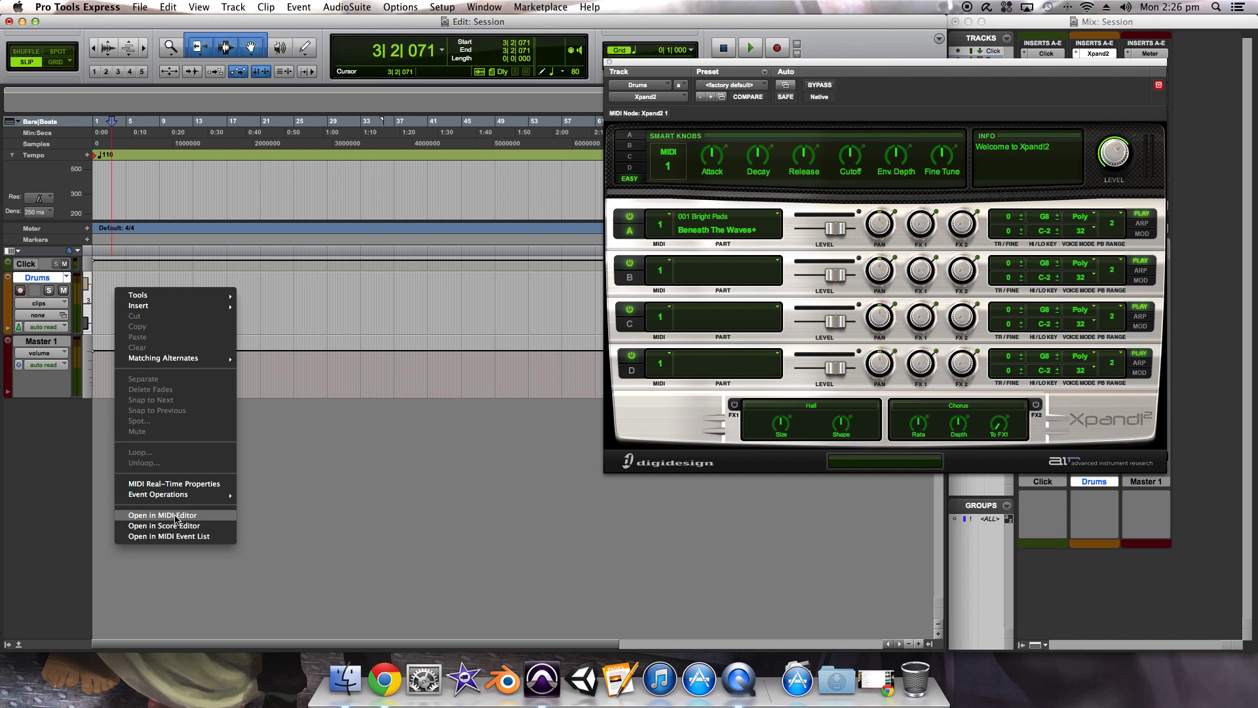
Open the Drums track in the MIDI Editor and audition a note on the piano keys
click(152, 516)
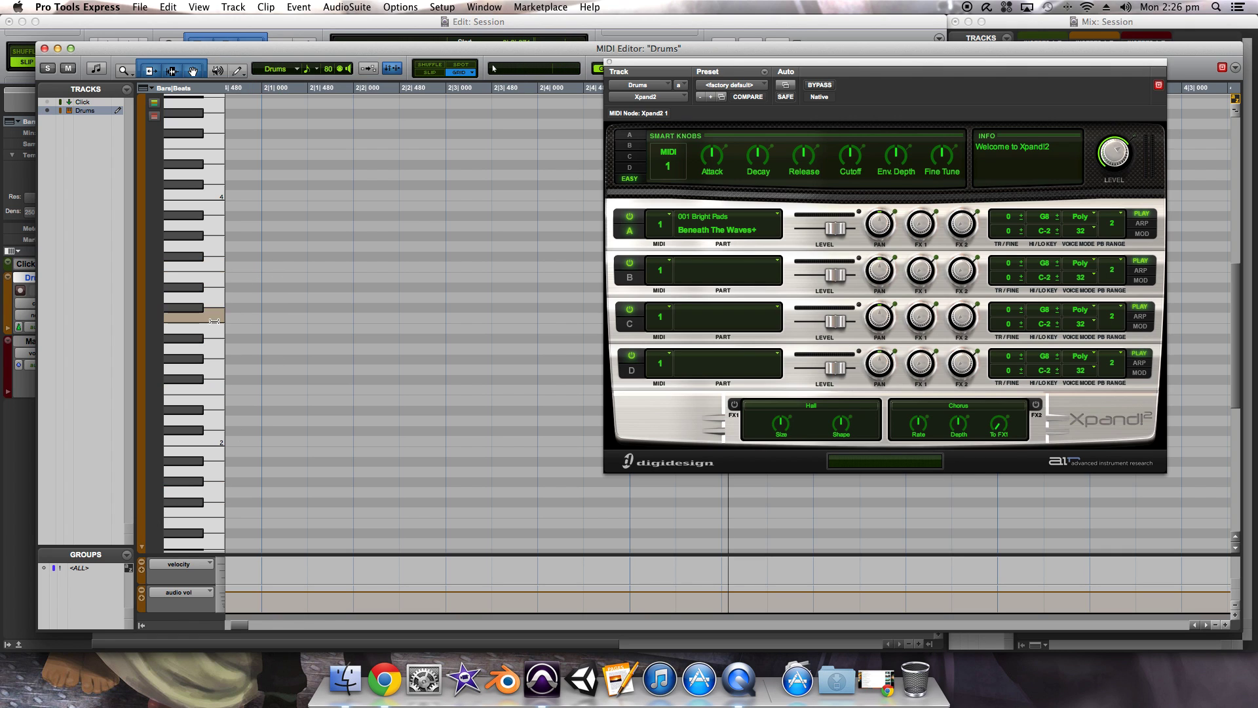
click(216, 316)
scroll(278, 325, down, 3)
scroll(278, 326, up, 2)
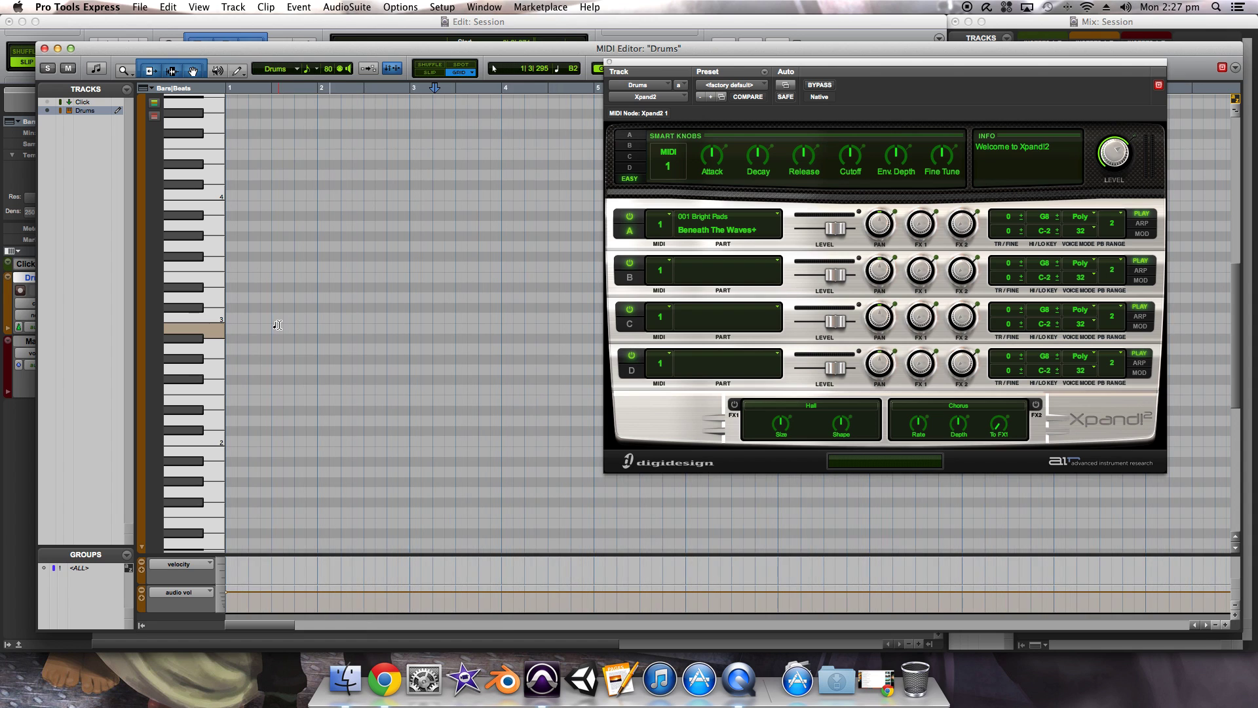
scroll(278, 325, down, 1)
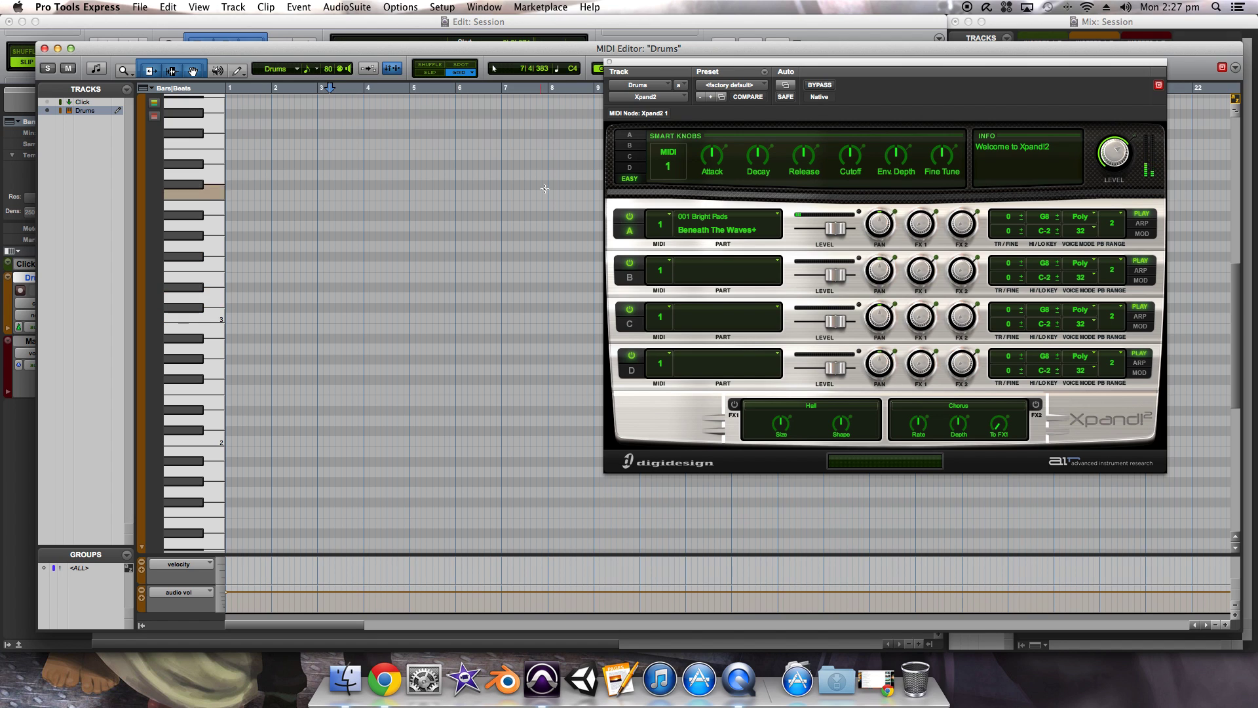
click(755, 86)
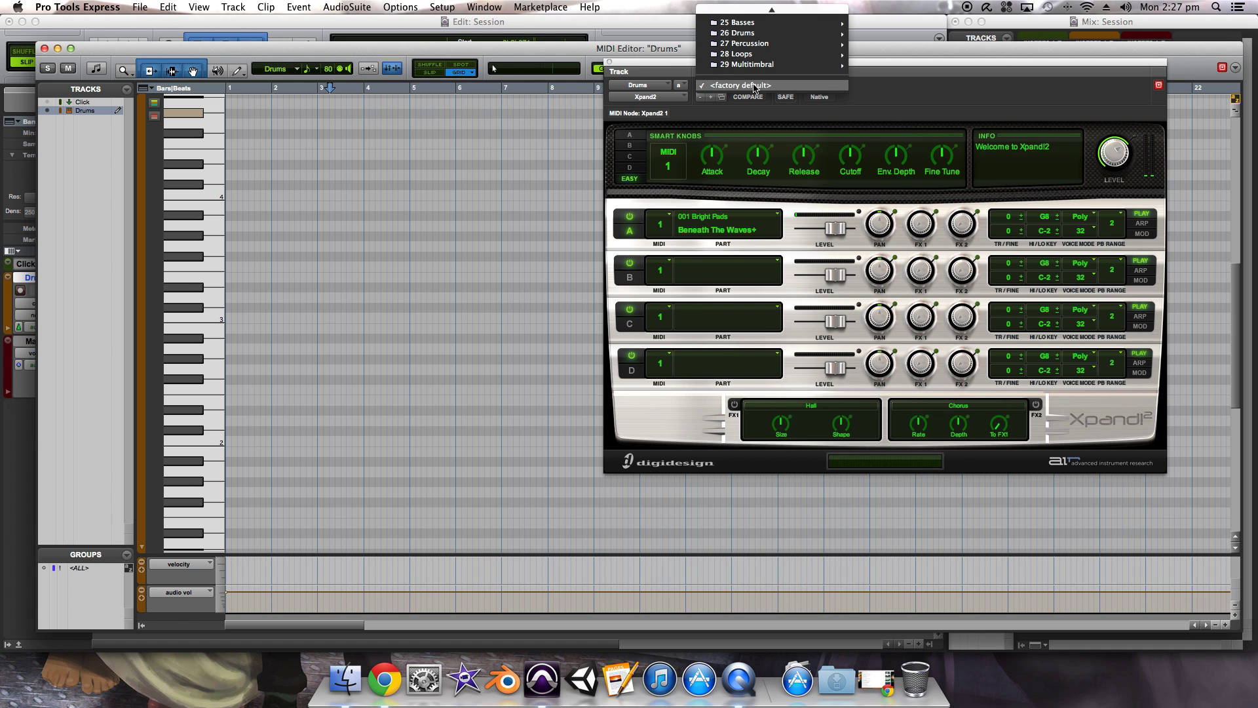
Load the 26 Drums > +06 Rock Kit preset in Xpand2 and switch FX1 off
scroll(755, 85, up, 5)
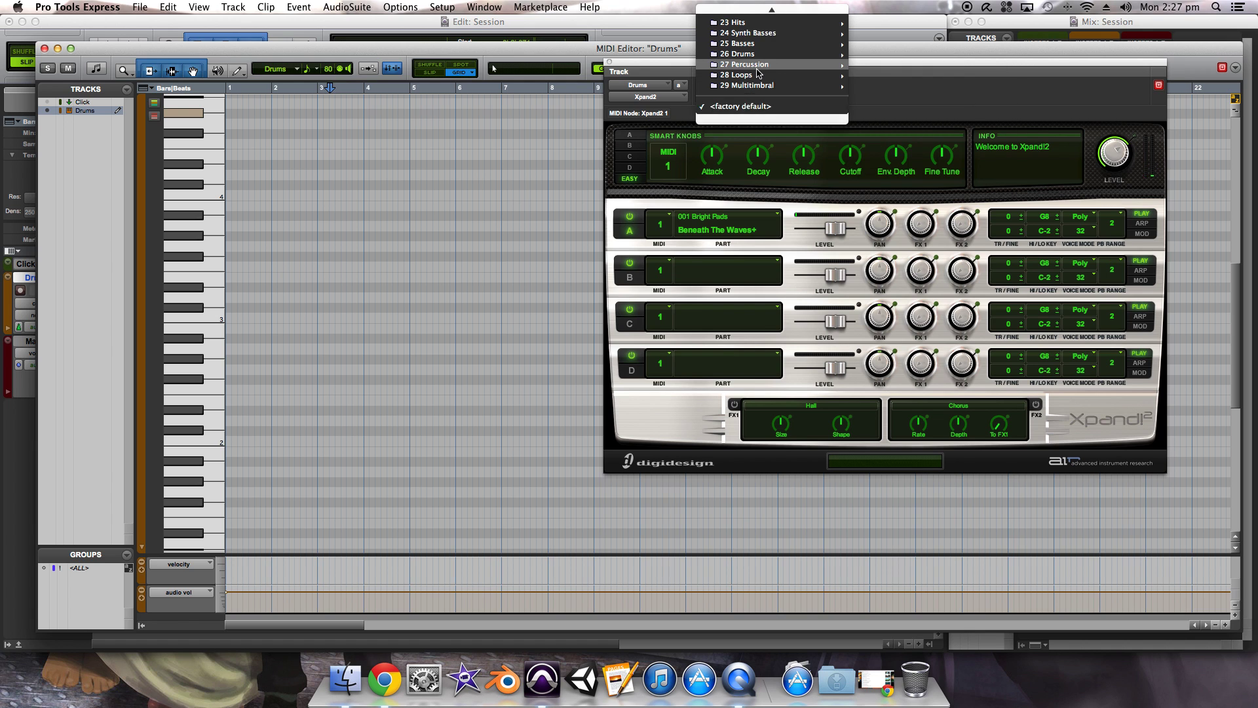
click(1038, 95)
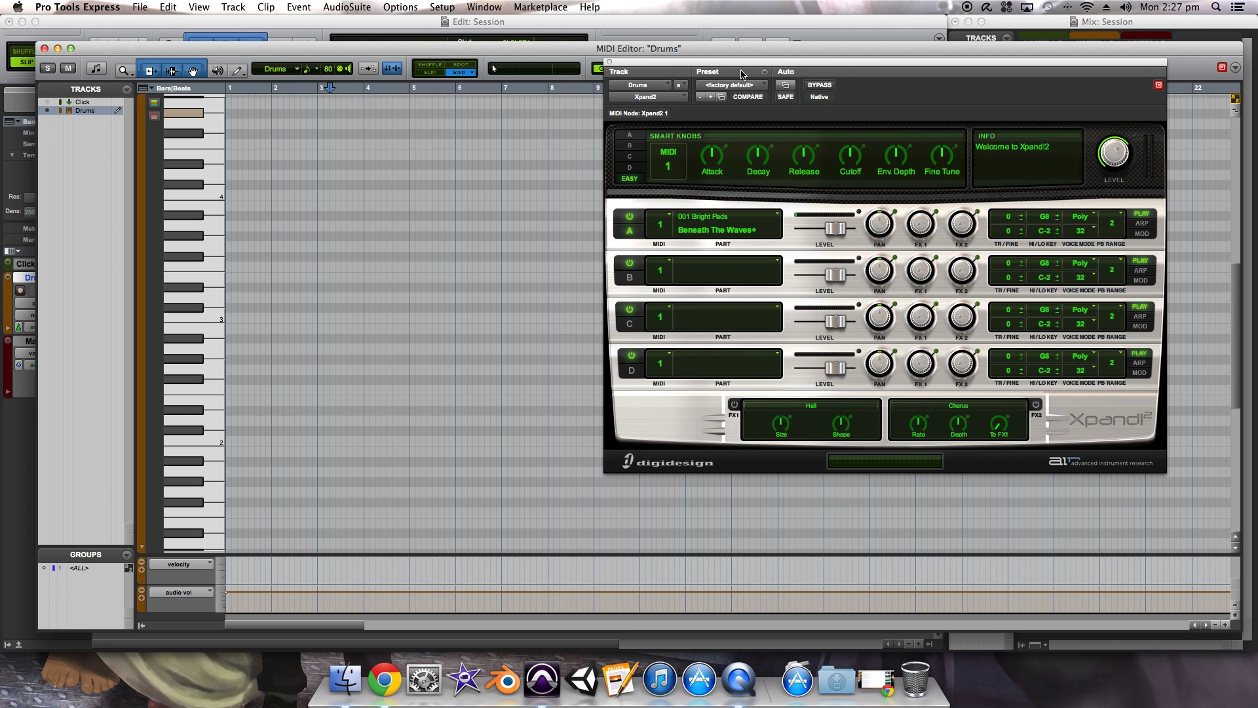
click(757, 87)
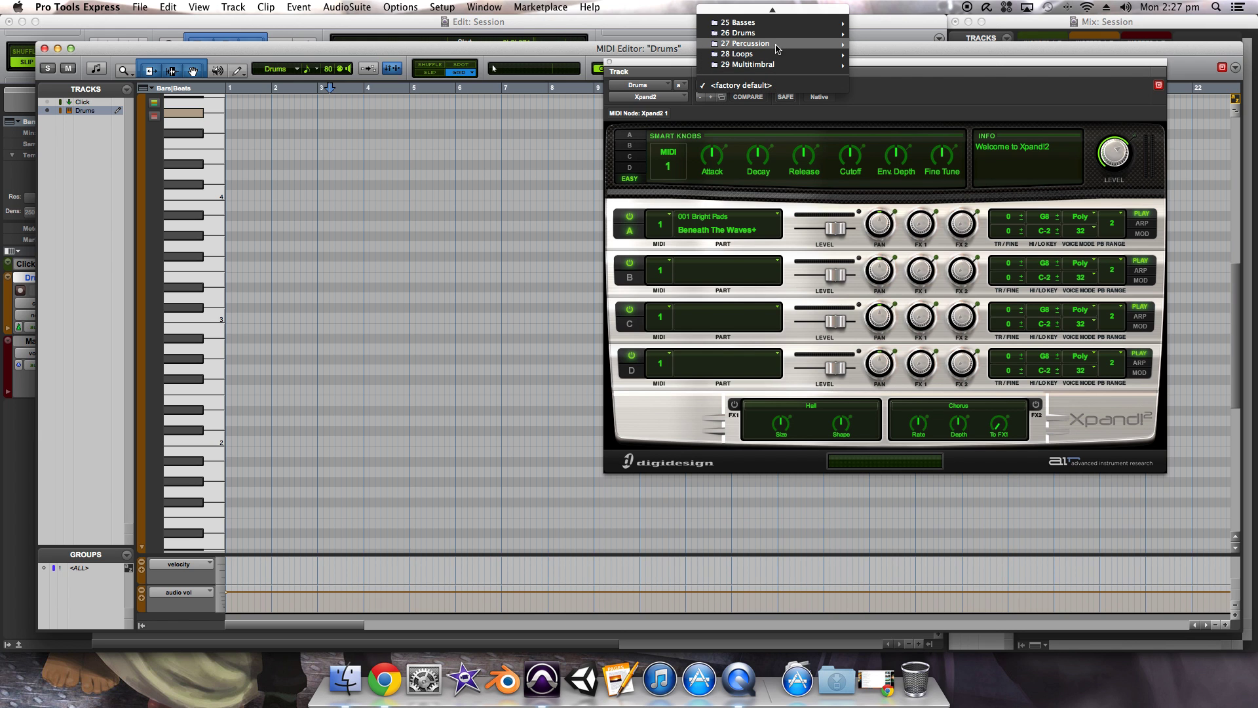
mouse_move(780, 34)
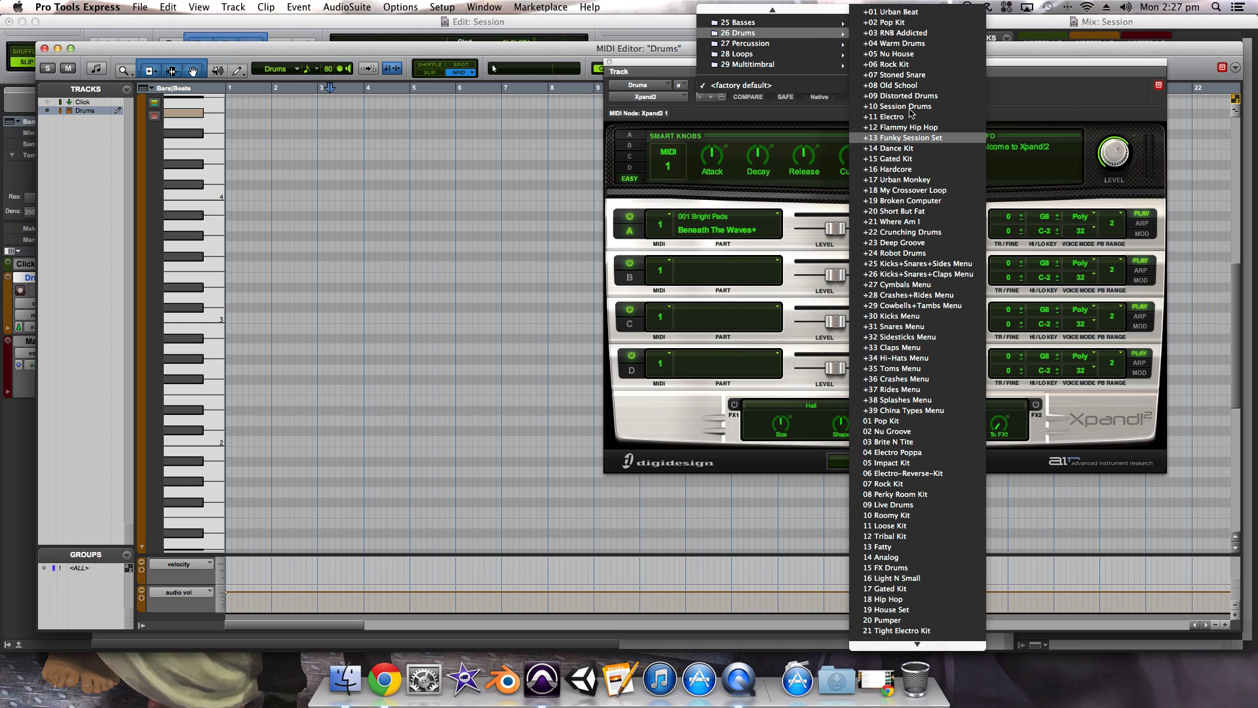
click(910, 65)
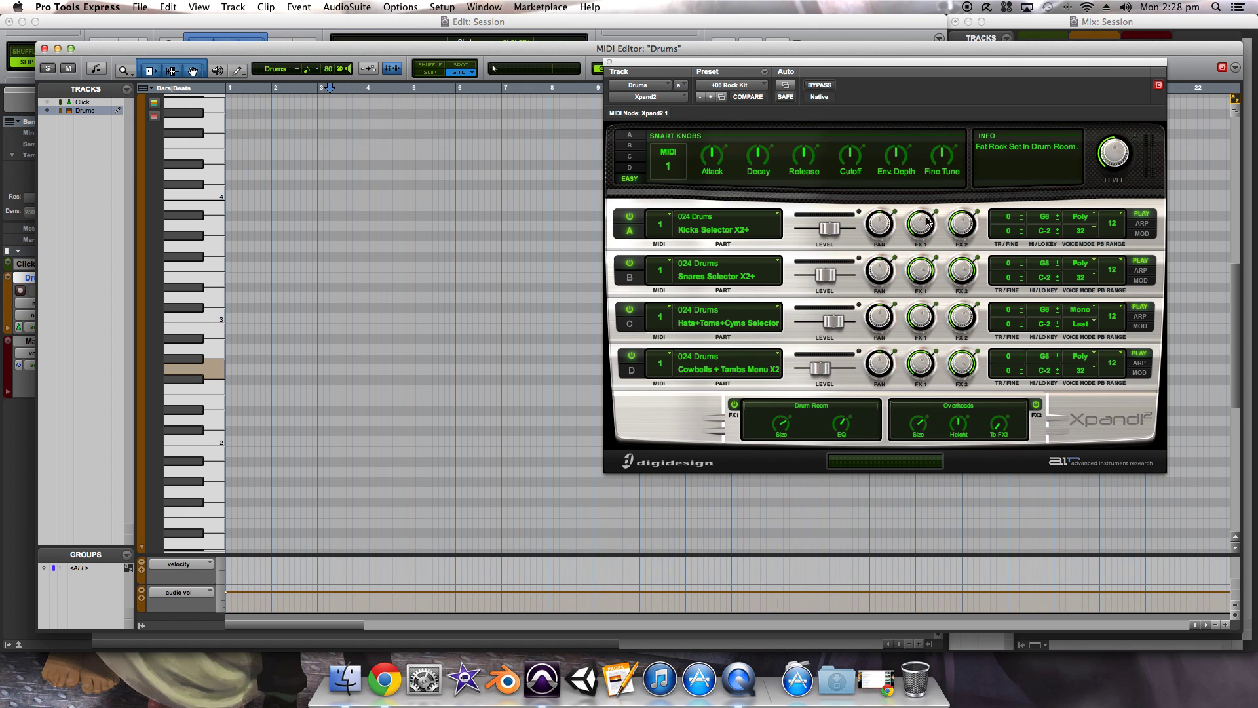
click(735, 405)
Switch FX1 back on, keep Drum Room as its effect, and close the Xpand2 window
click(734, 405)
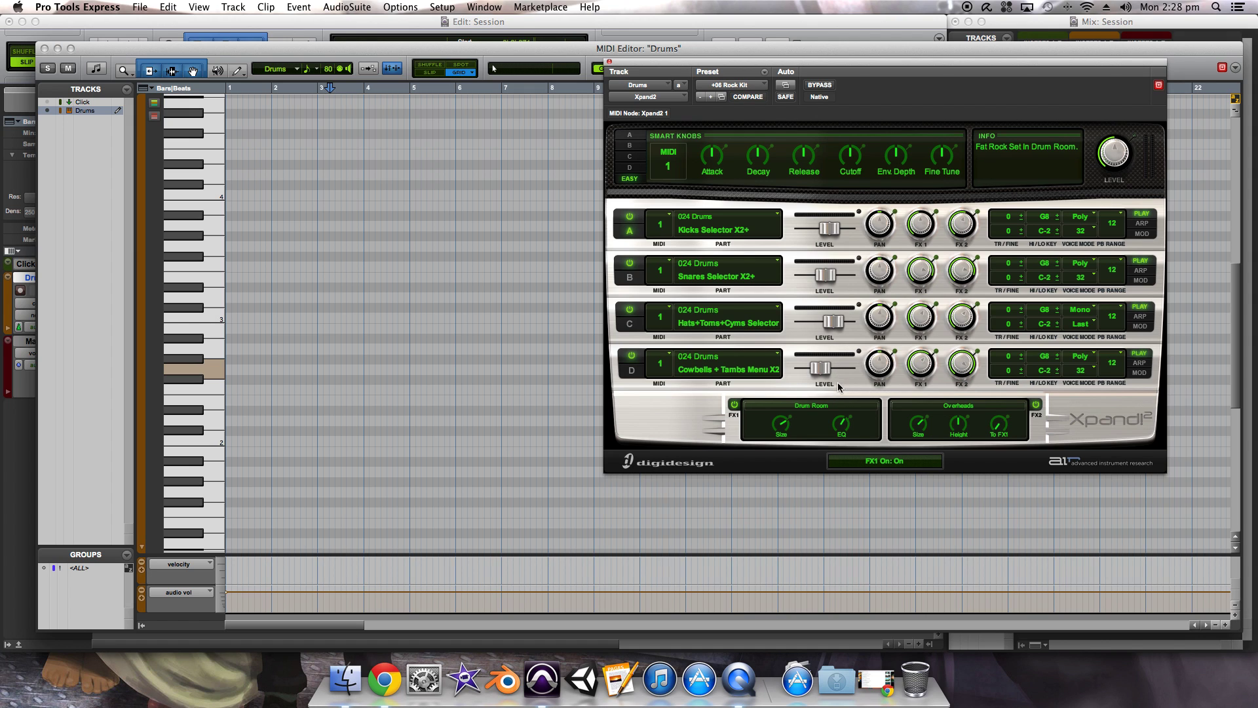
click(839, 407)
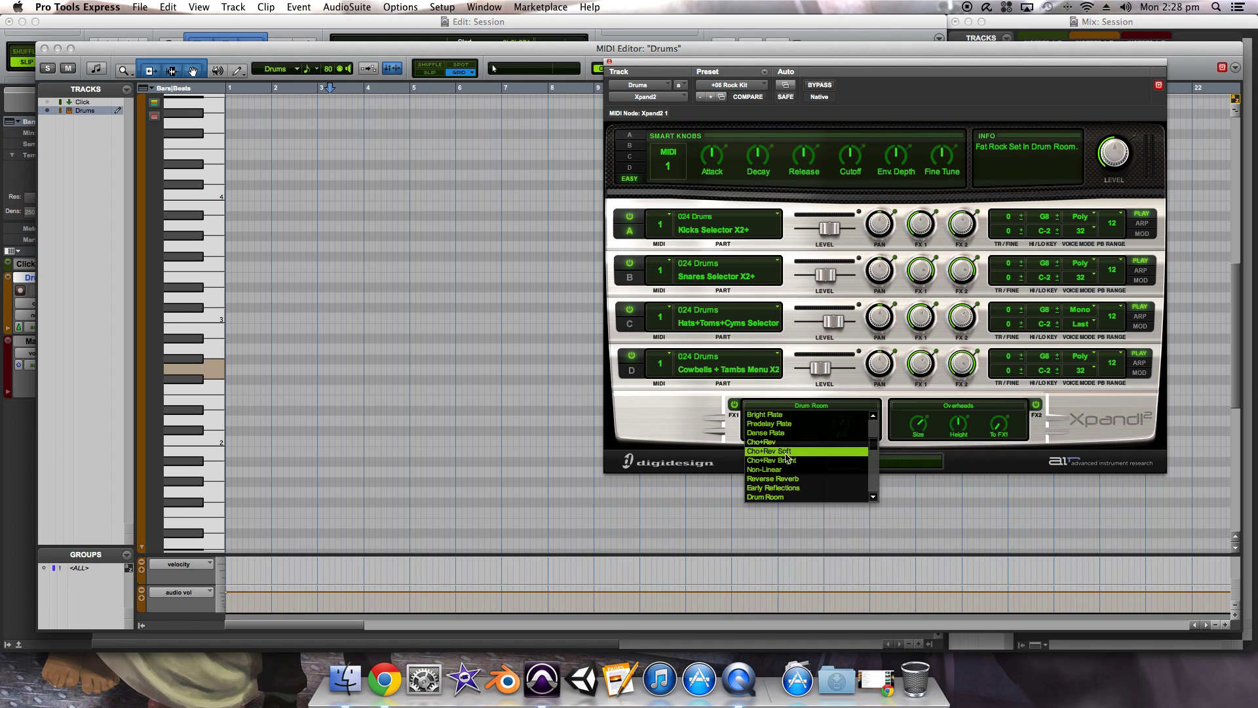
scroll(791, 484, down, 5)
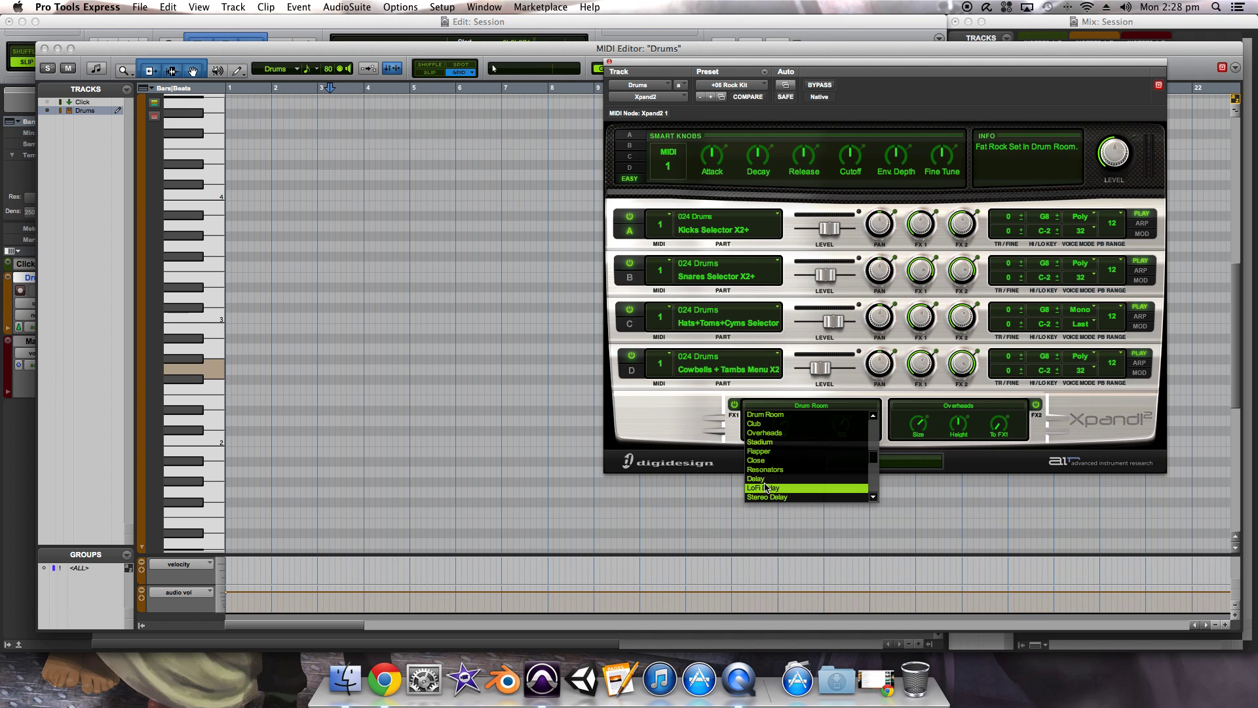
click(805, 407)
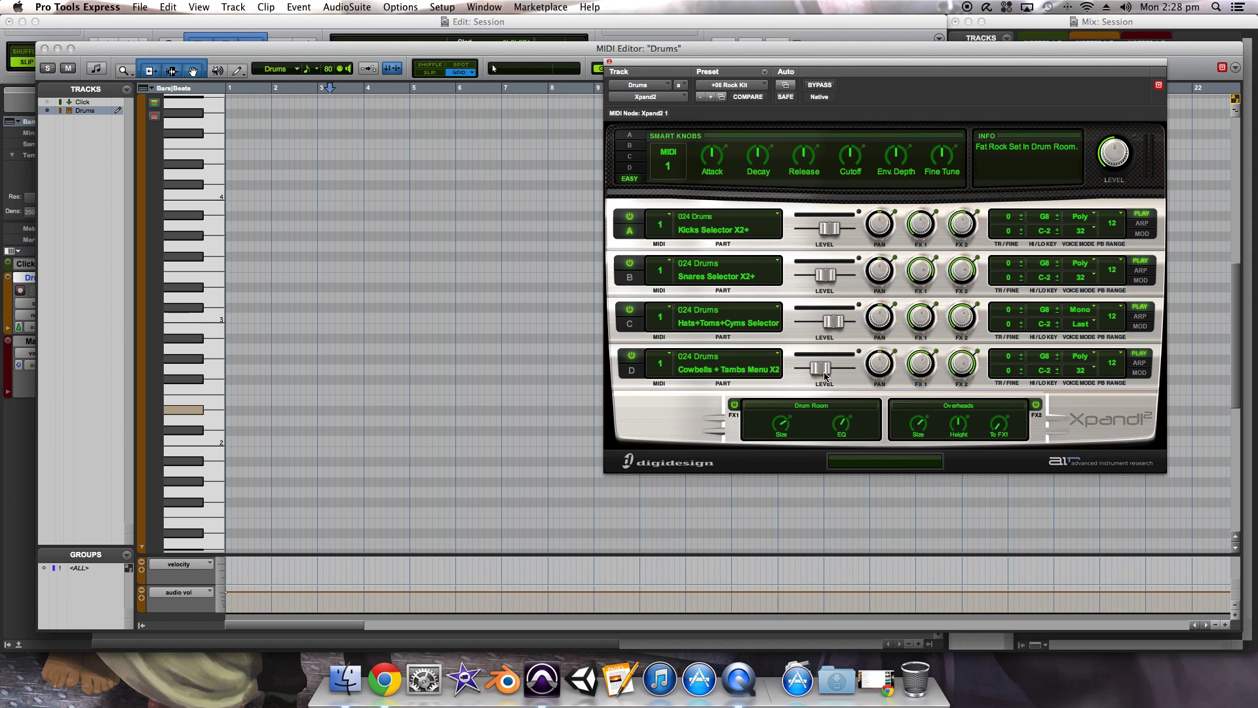
click(609, 63)
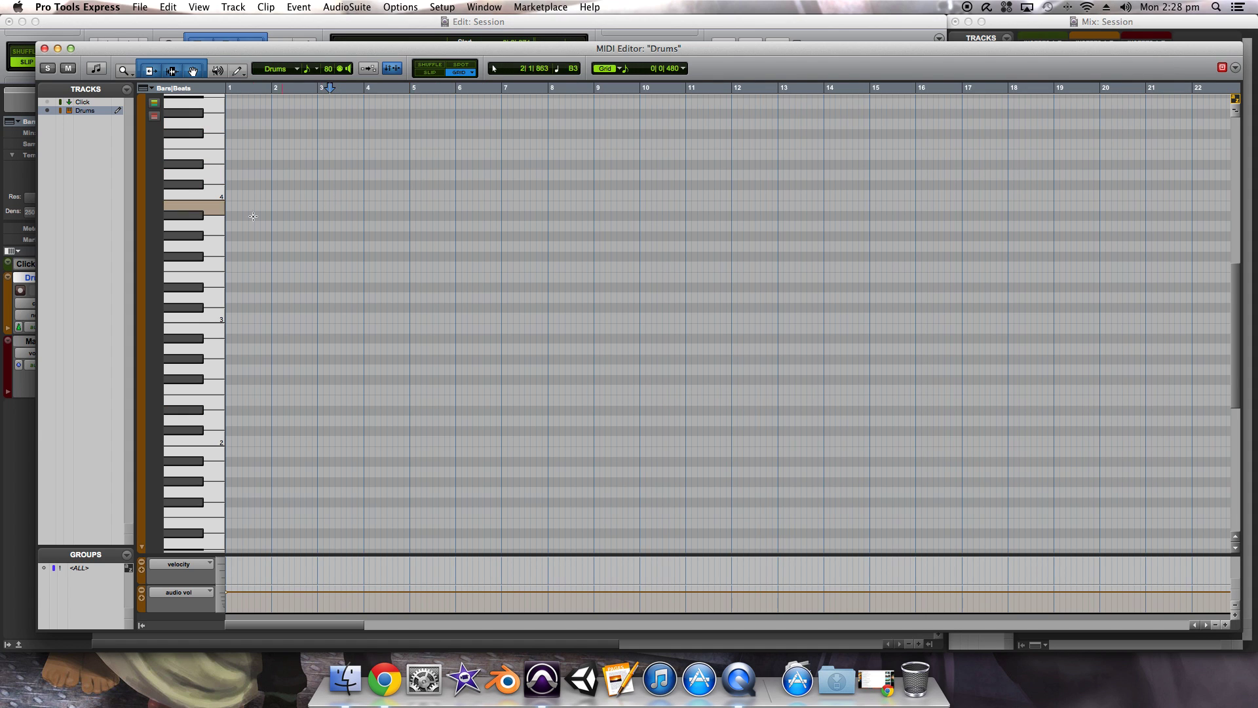
Pencil a five-note drum pattern on two pitches across bars 2–3 of the Drums track
click(210, 441)
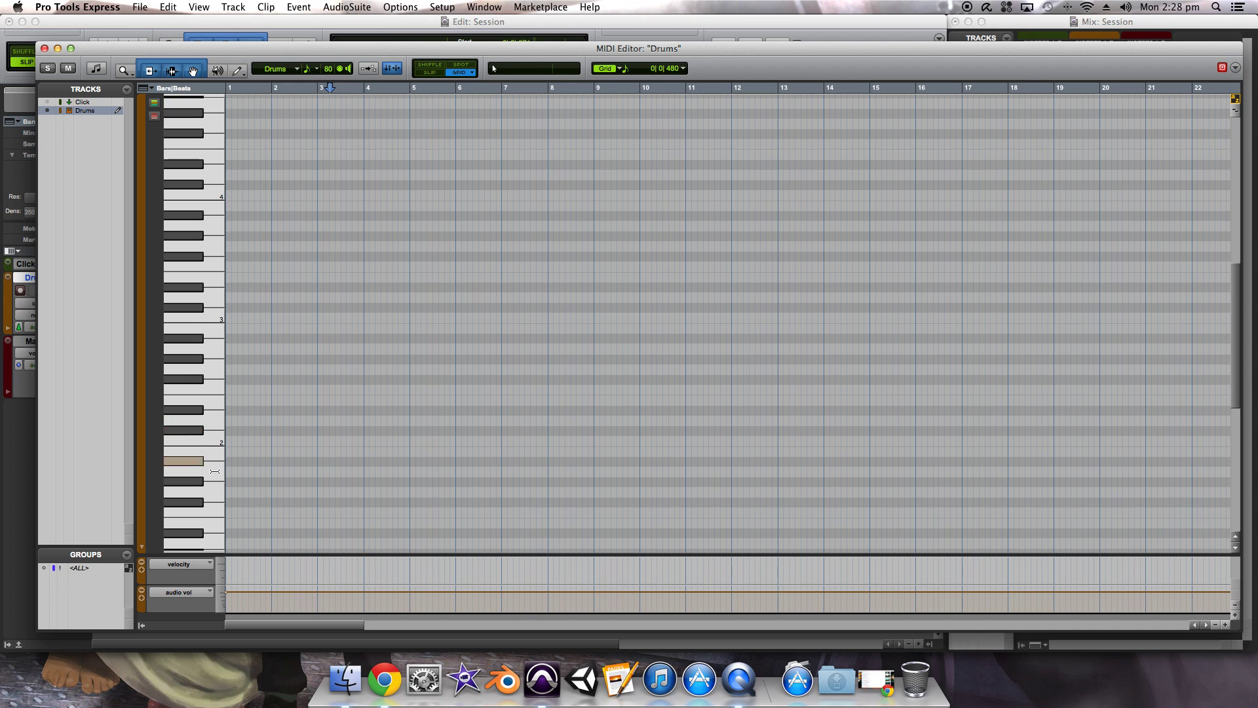
scroll(352, 422, down, 6)
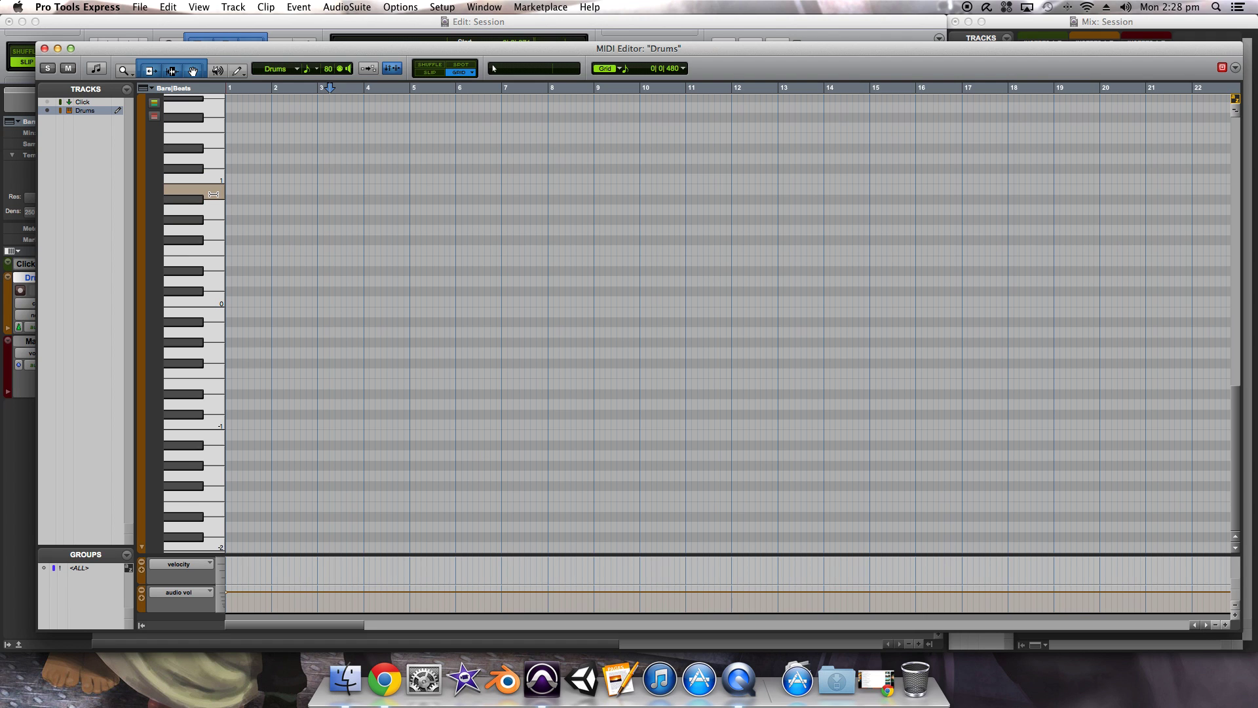
click(274, 189)
click(285, 169)
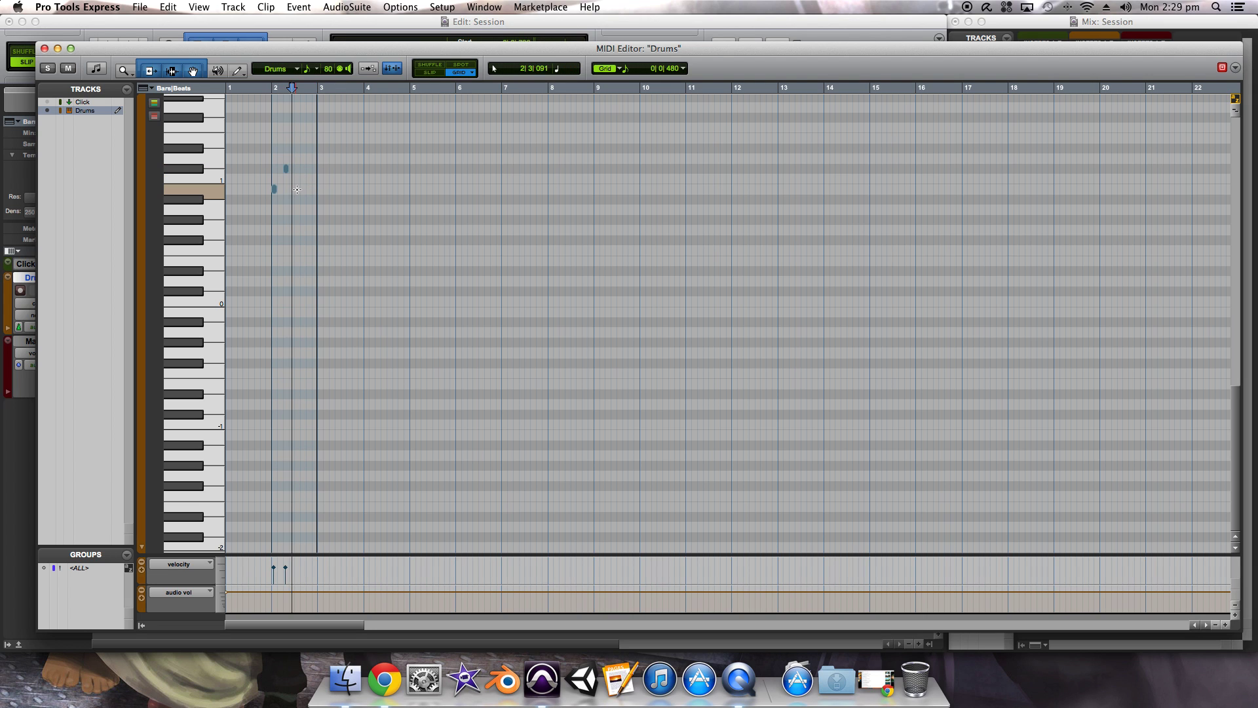
click(296, 191)
click(298, 190)
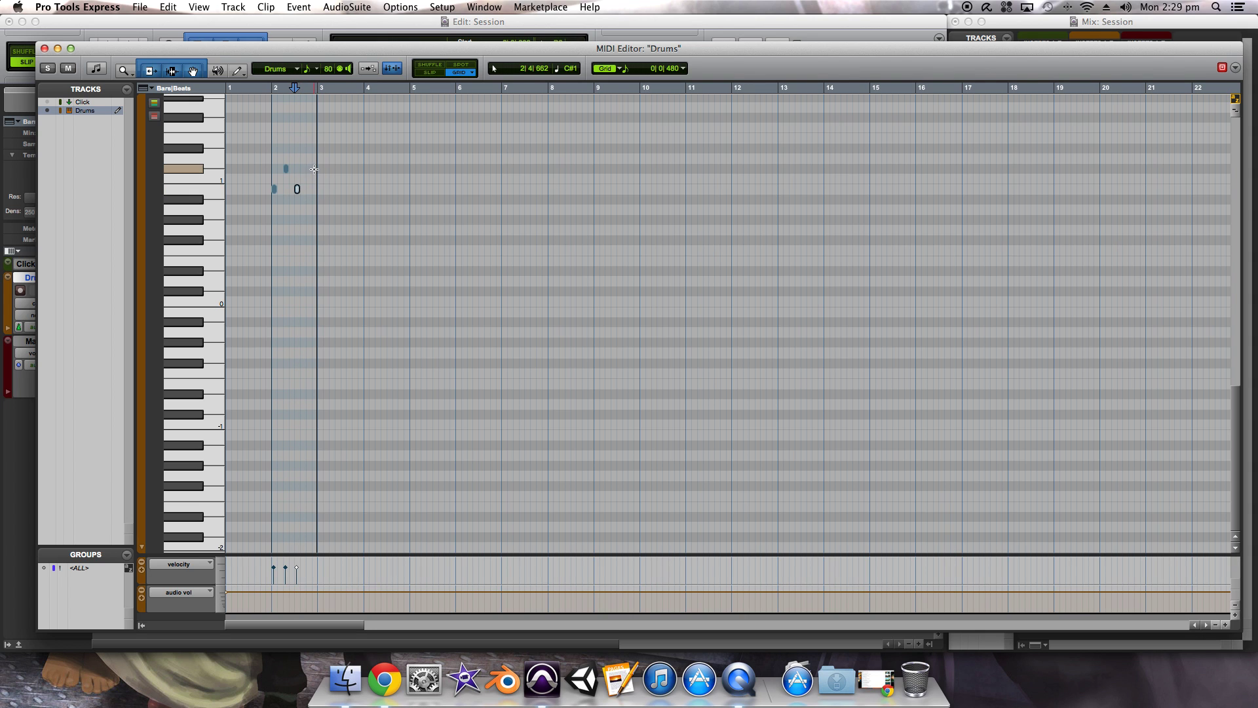
click(314, 169)
click(321, 191)
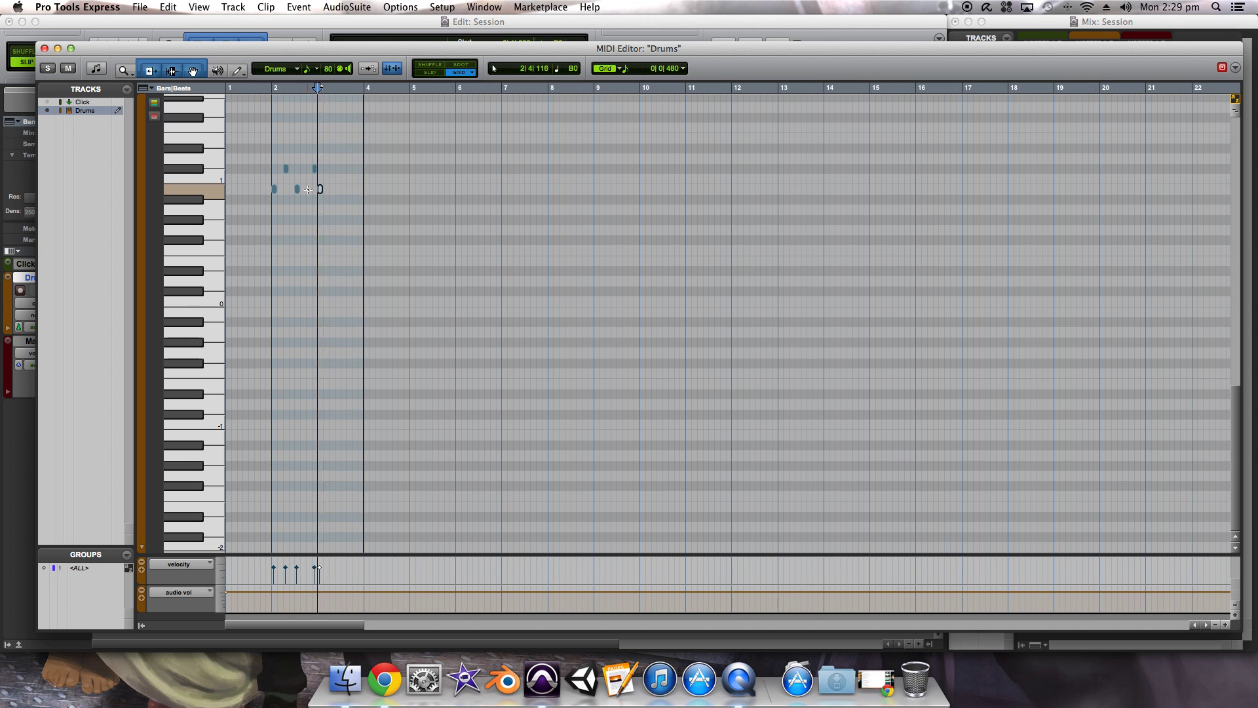
click(258, 175)
Play the drum pattern back, stop it, and move the Drums MIDI Editor aside
key(space)
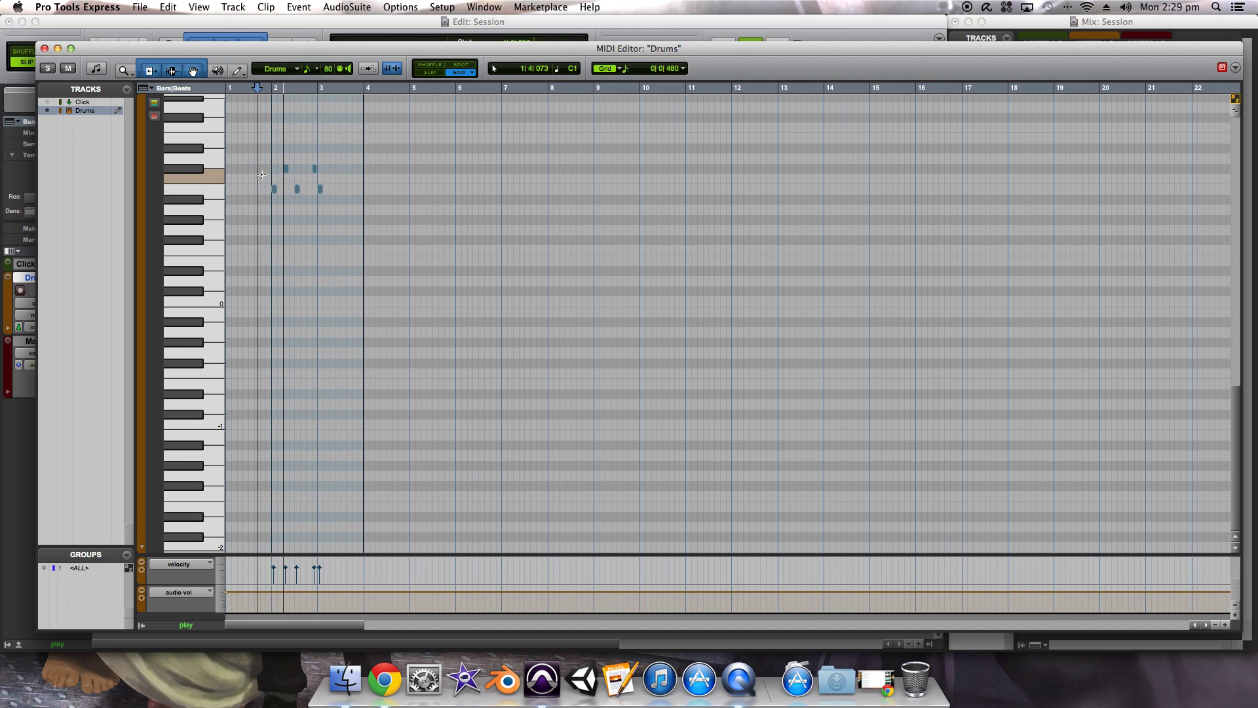
key(space)
drag(279, 47, 321, 53)
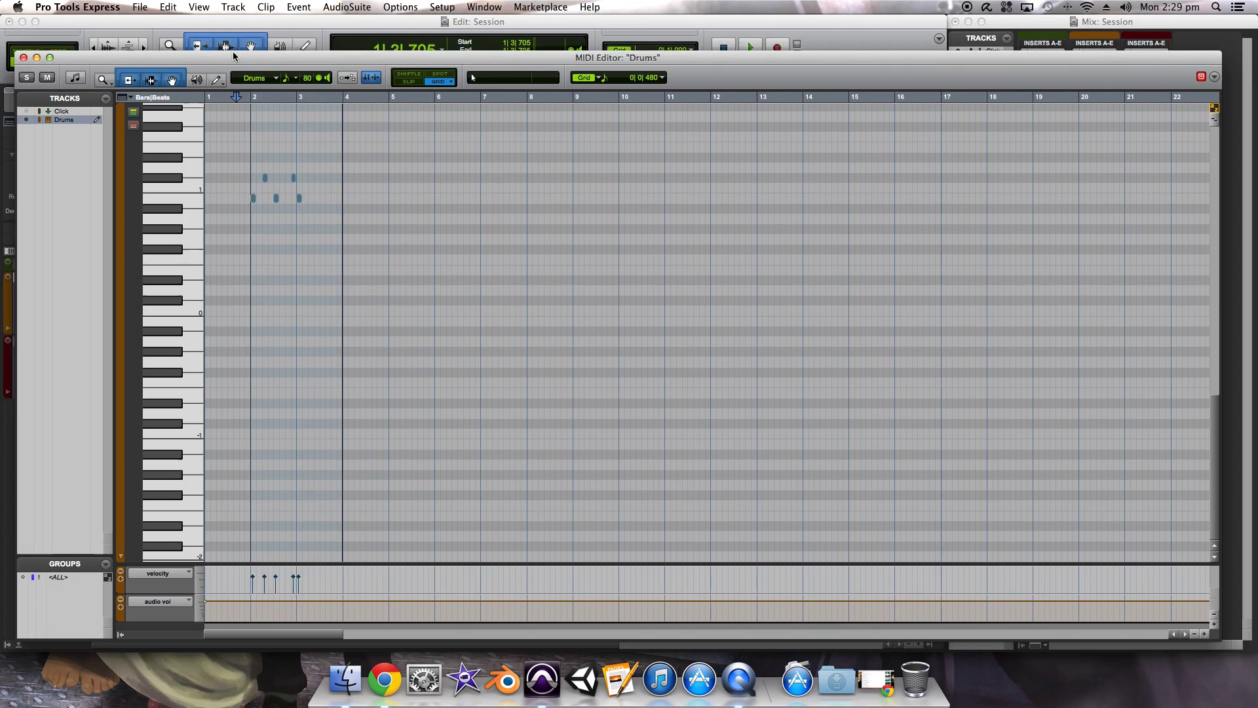
Narrow and shift the Drums MIDI Editor to uncover the mixer, then mute the Click track
drag(234, 55, 198, 49)
drag(1187, 276, 848, 276)
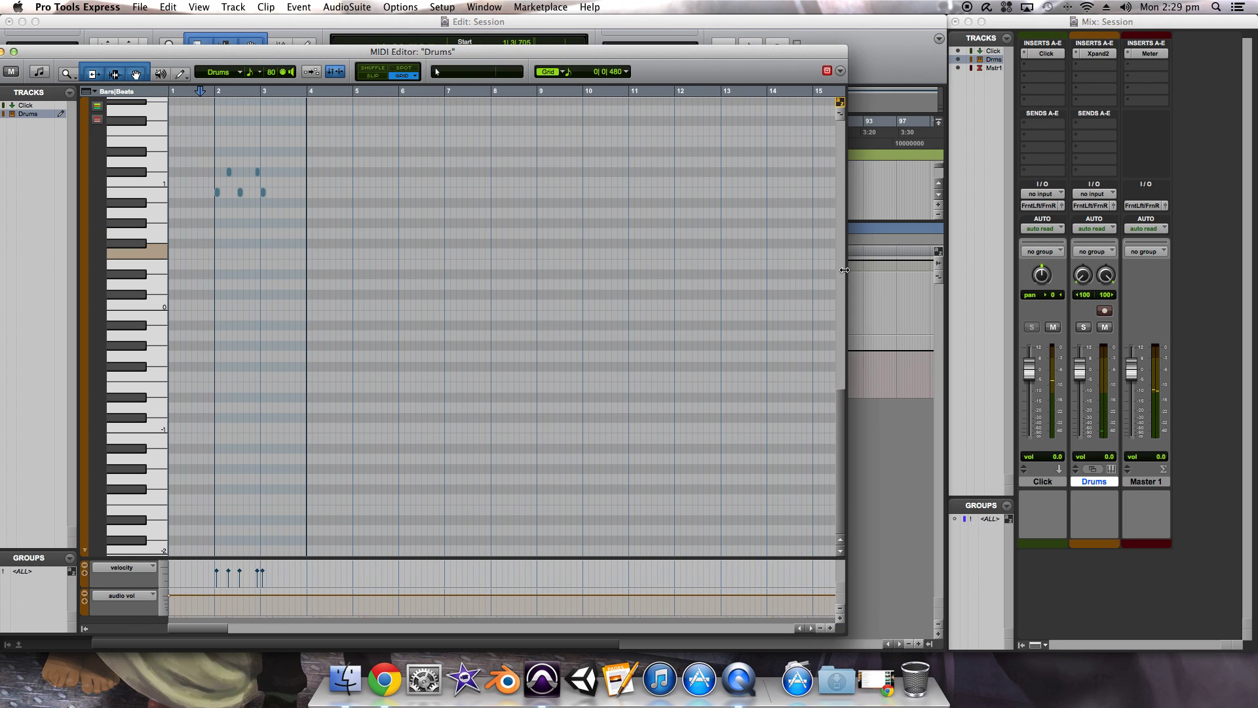
drag(137, 51, 334, 50)
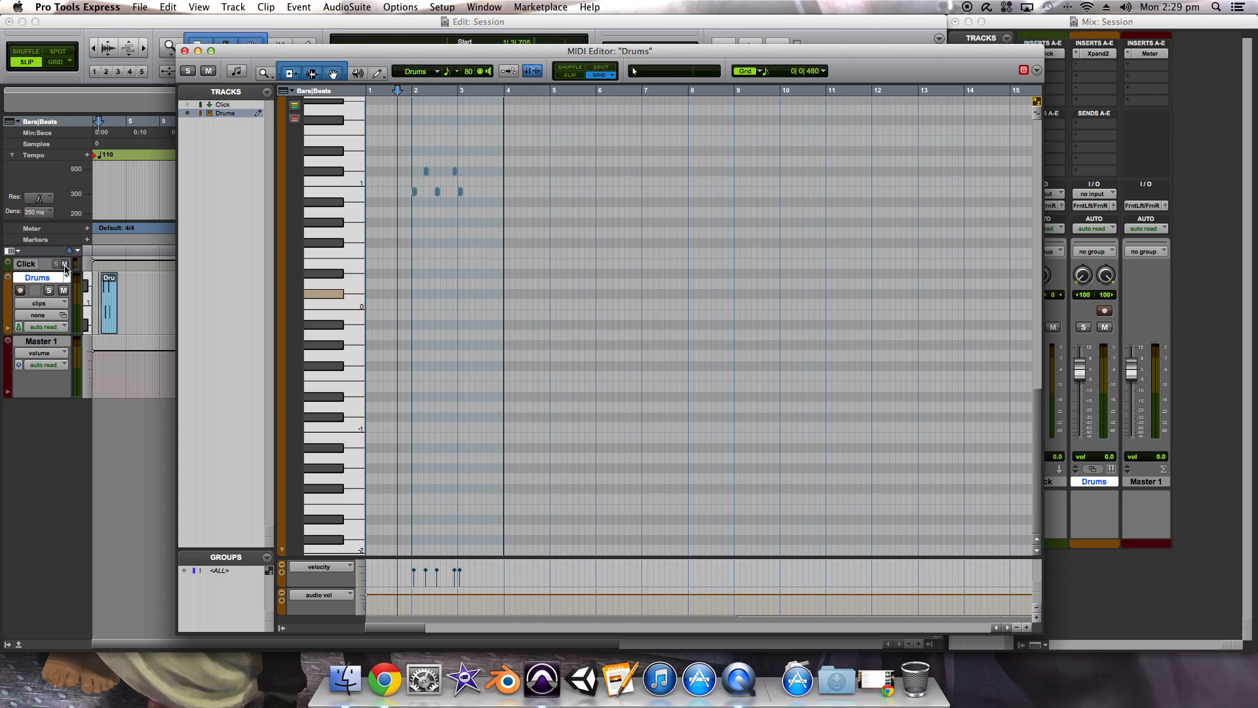
click(64, 264)
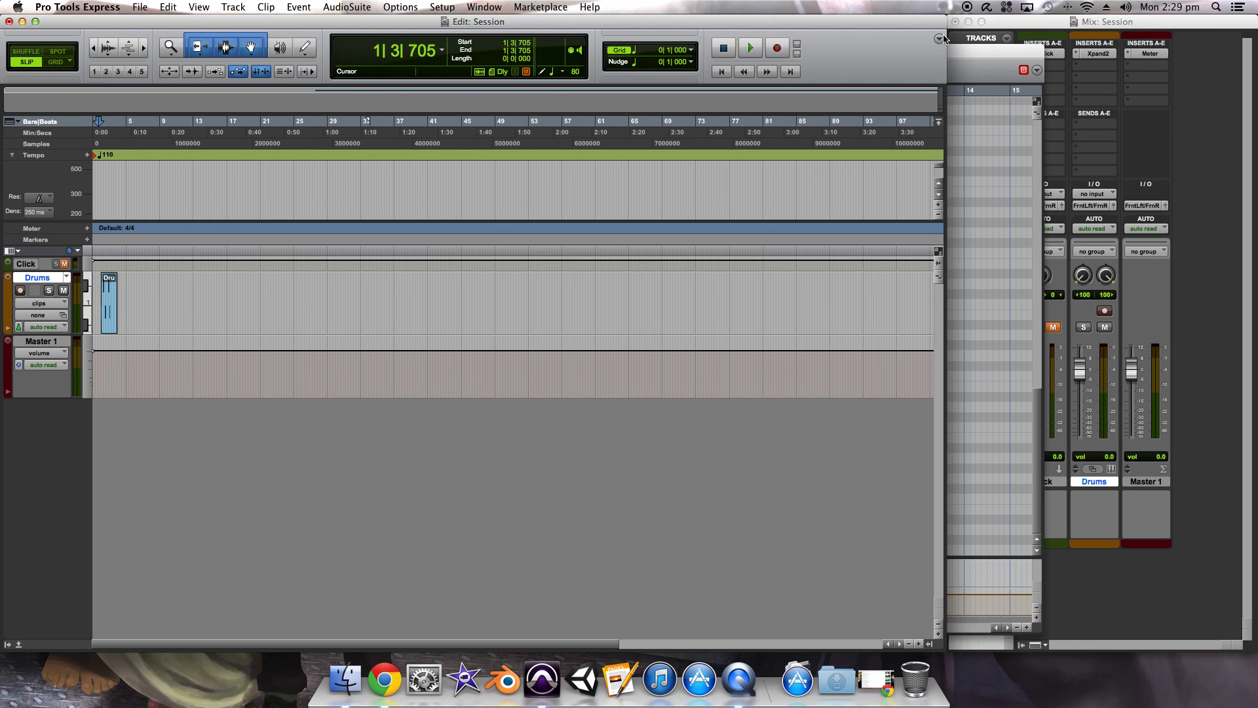
Play the drum pattern without the click, stop, and close the Drums MIDI Editor
click(956, 50)
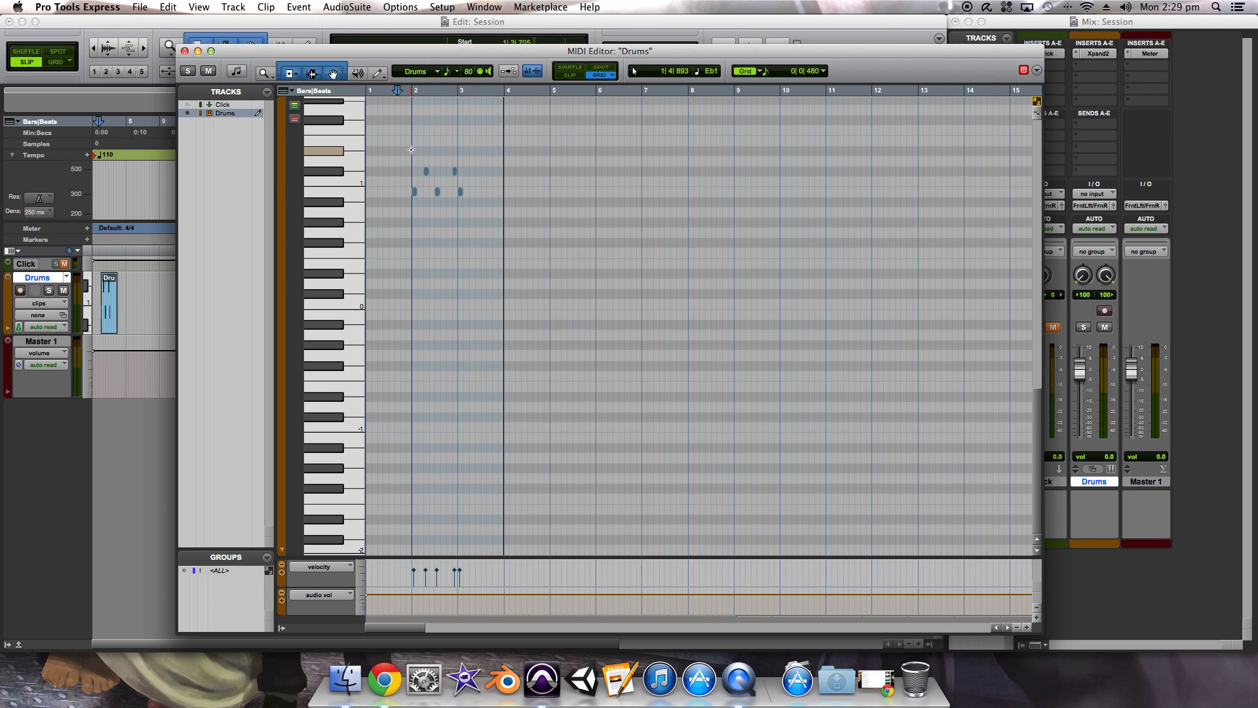
key(space)
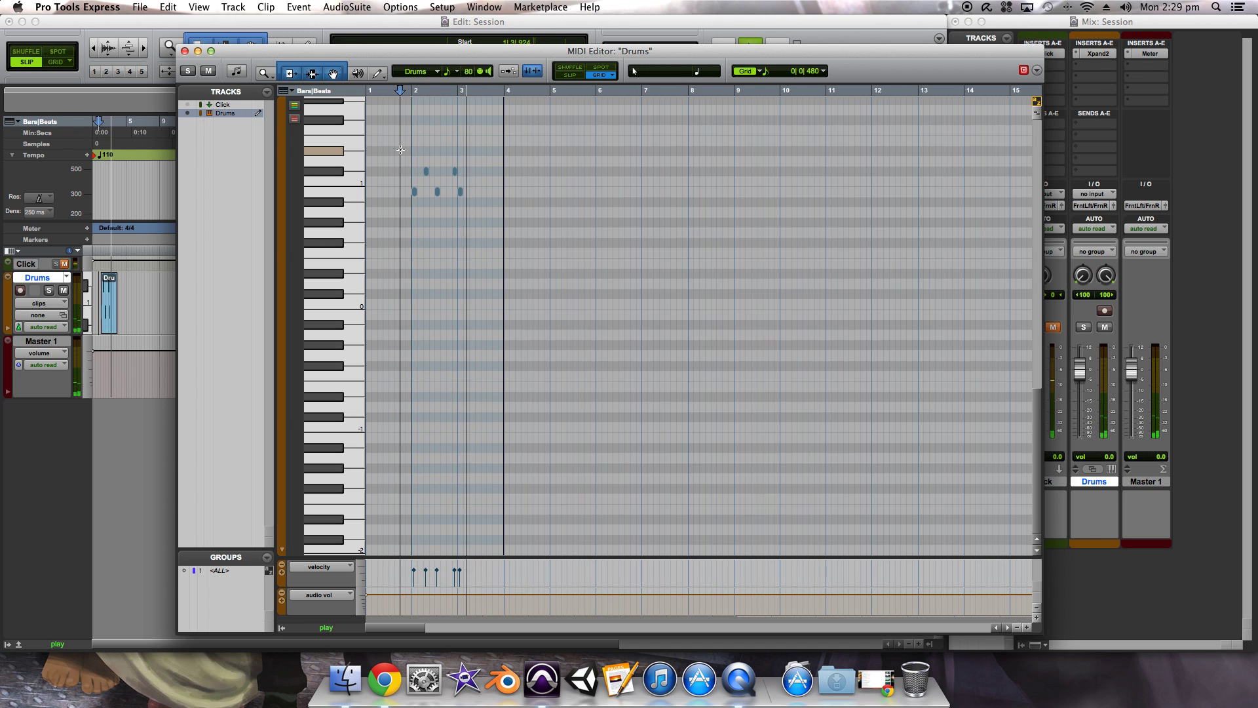
key(space)
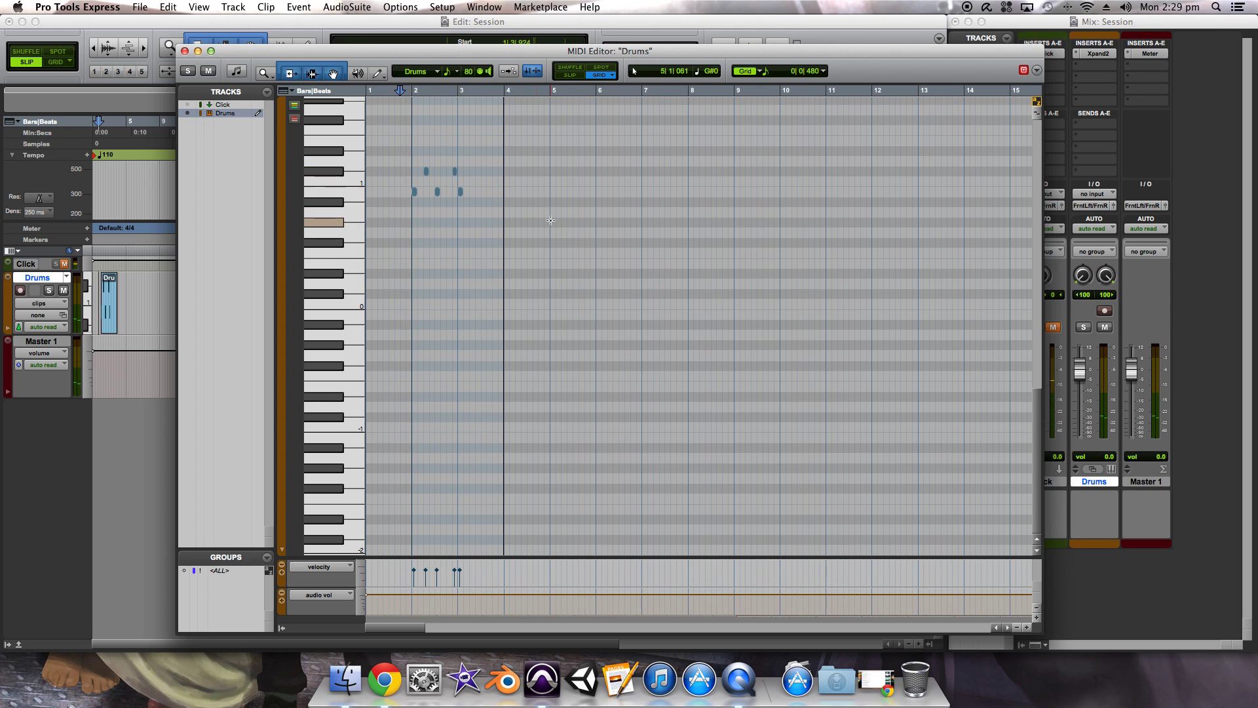
scroll(557, 193, up, 3)
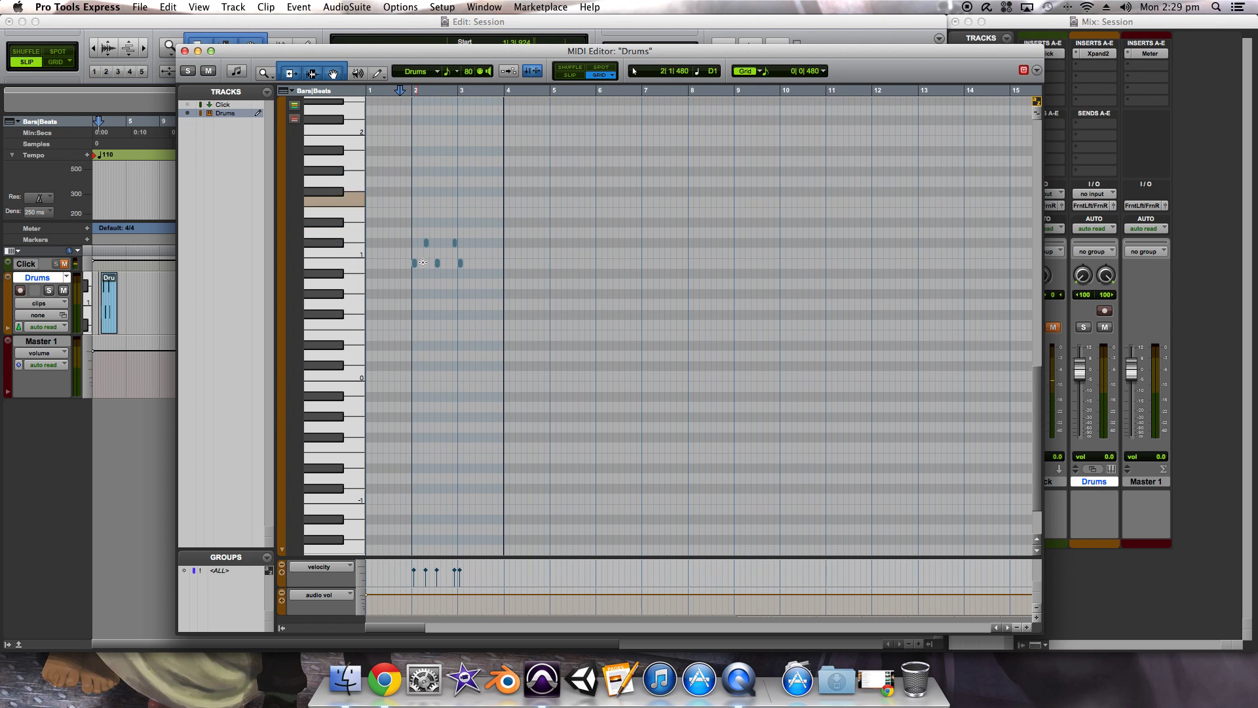
click(184, 51)
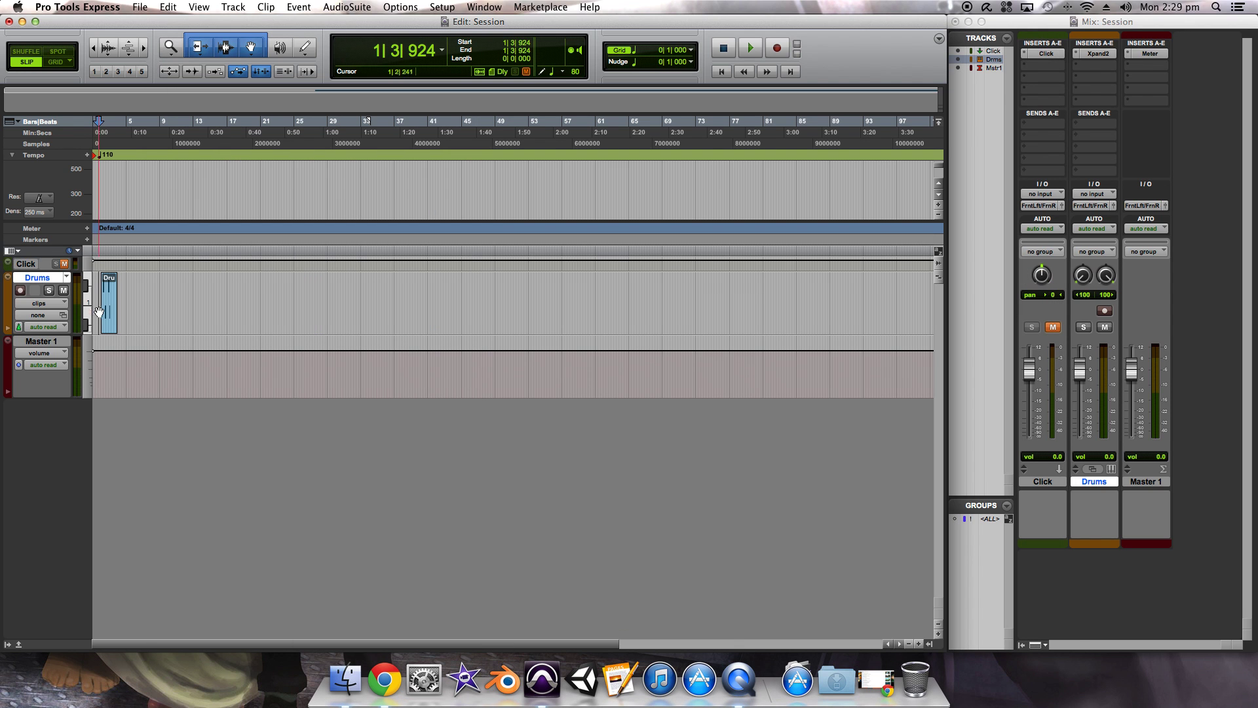
Confirm the session tempo stays at 110 BPM in the tempo marker dialog
double_click(99, 156)
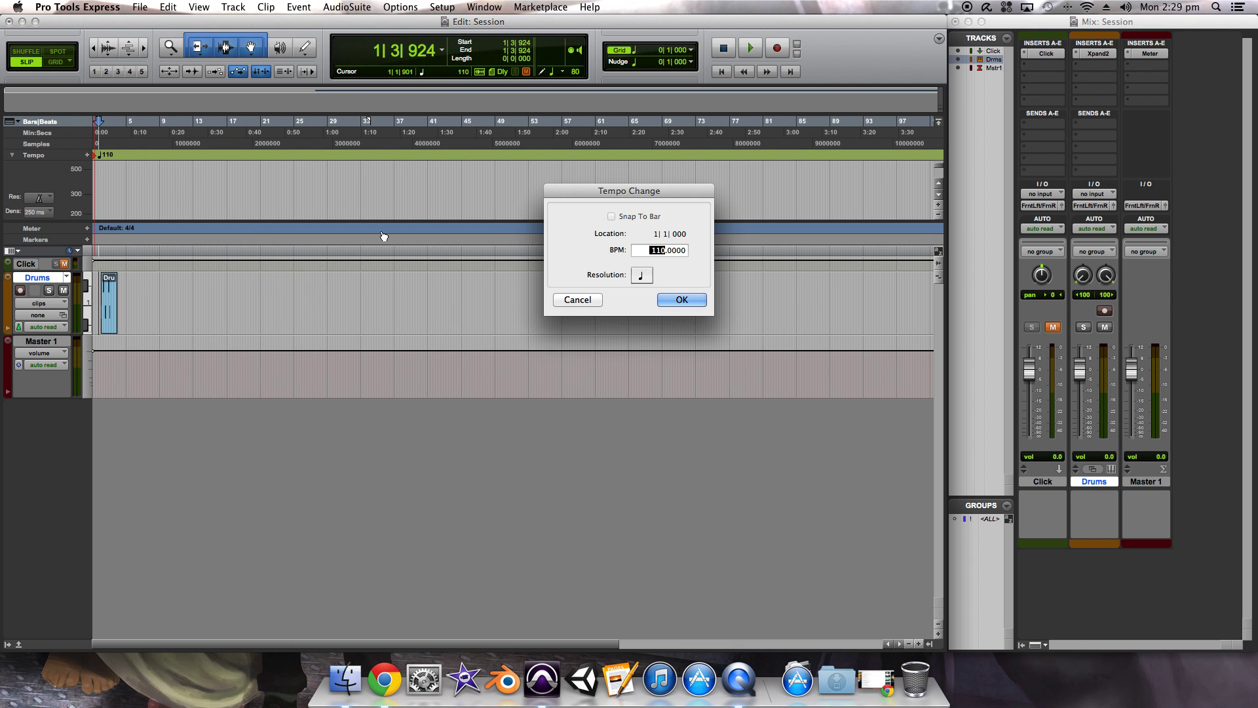
click(679, 300)
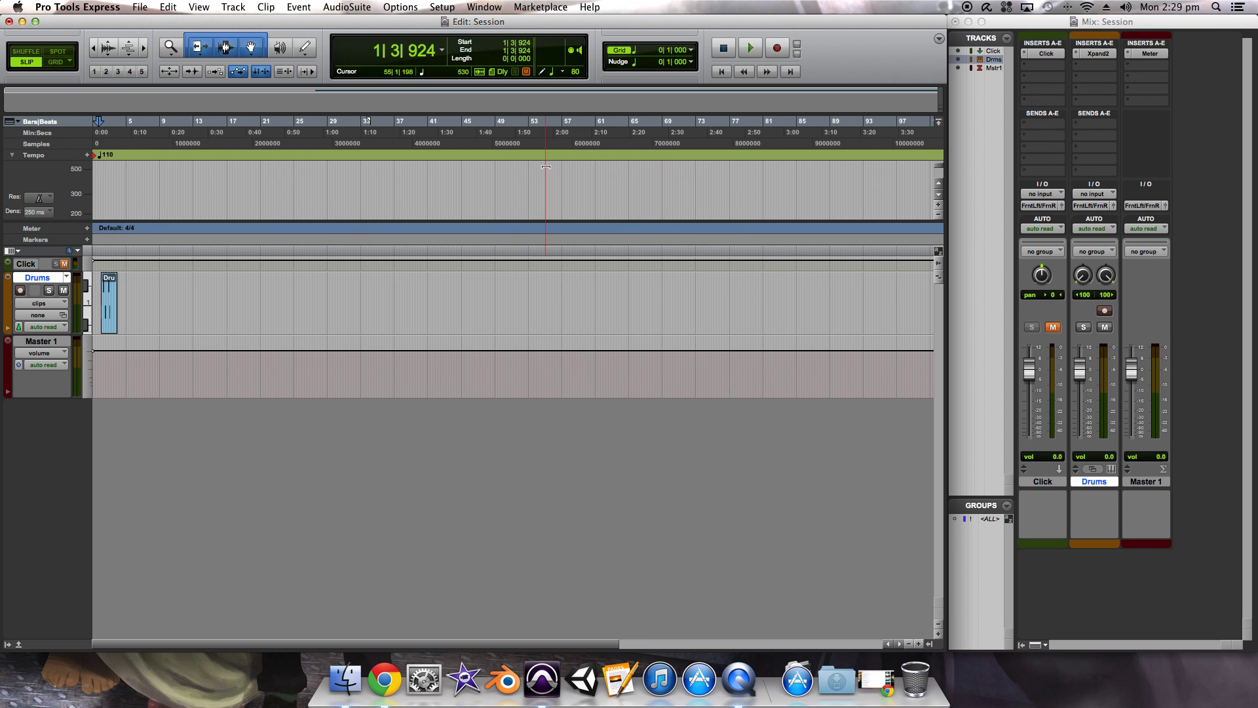
click(534, 186)
click(535, 186)
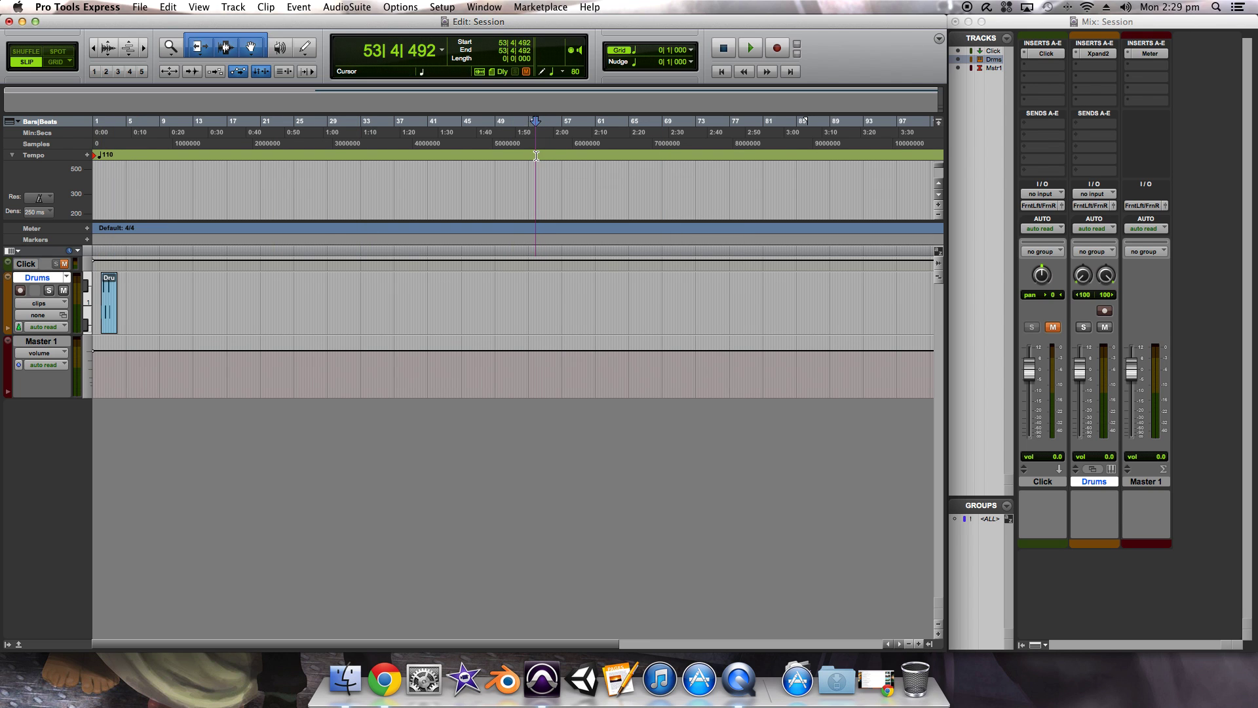
double_click(536, 156)
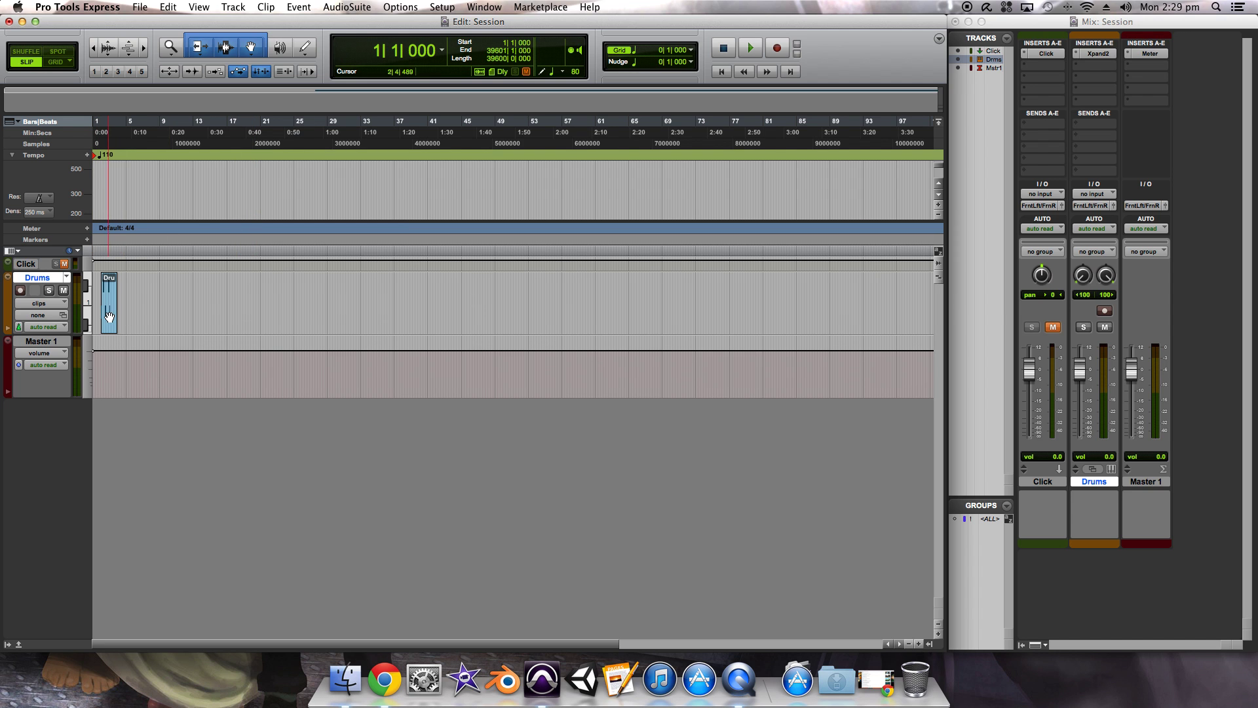
Reopen the Drums clip's notes, add a lower-pitch note at bar 2, and switch to Grid mode
double_click(109, 302)
click(420, 247)
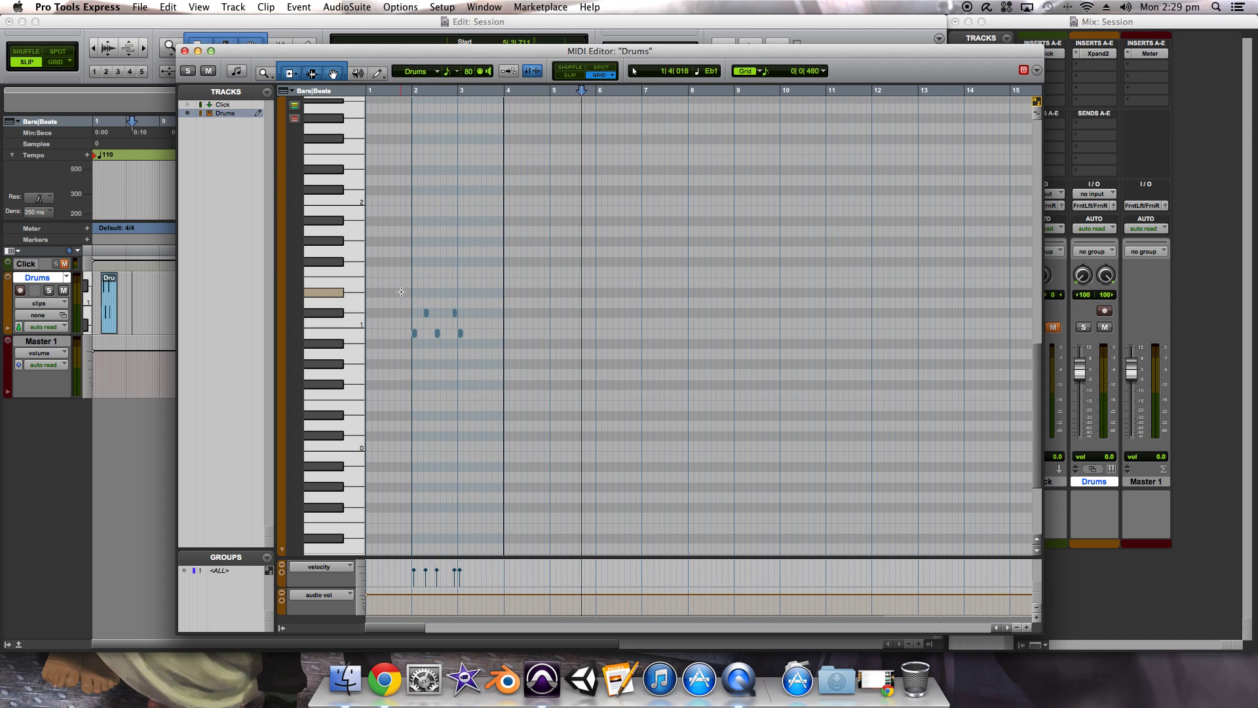
click(416, 334)
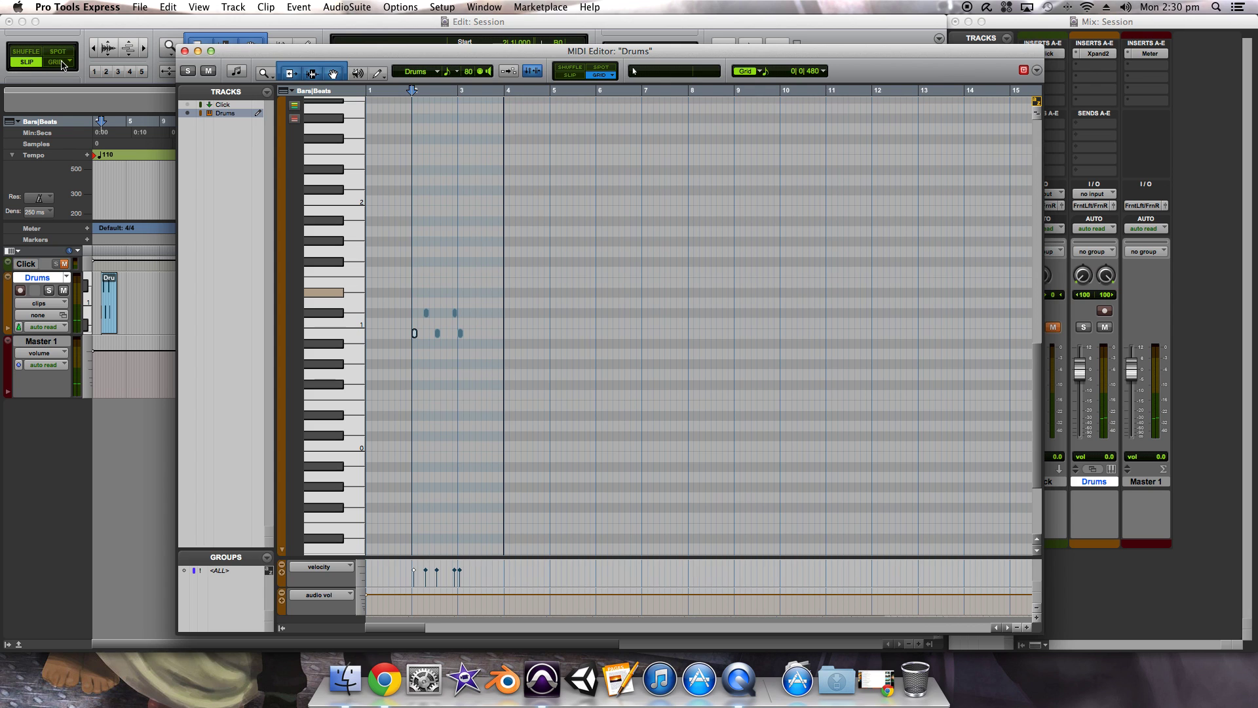
click(61, 63)
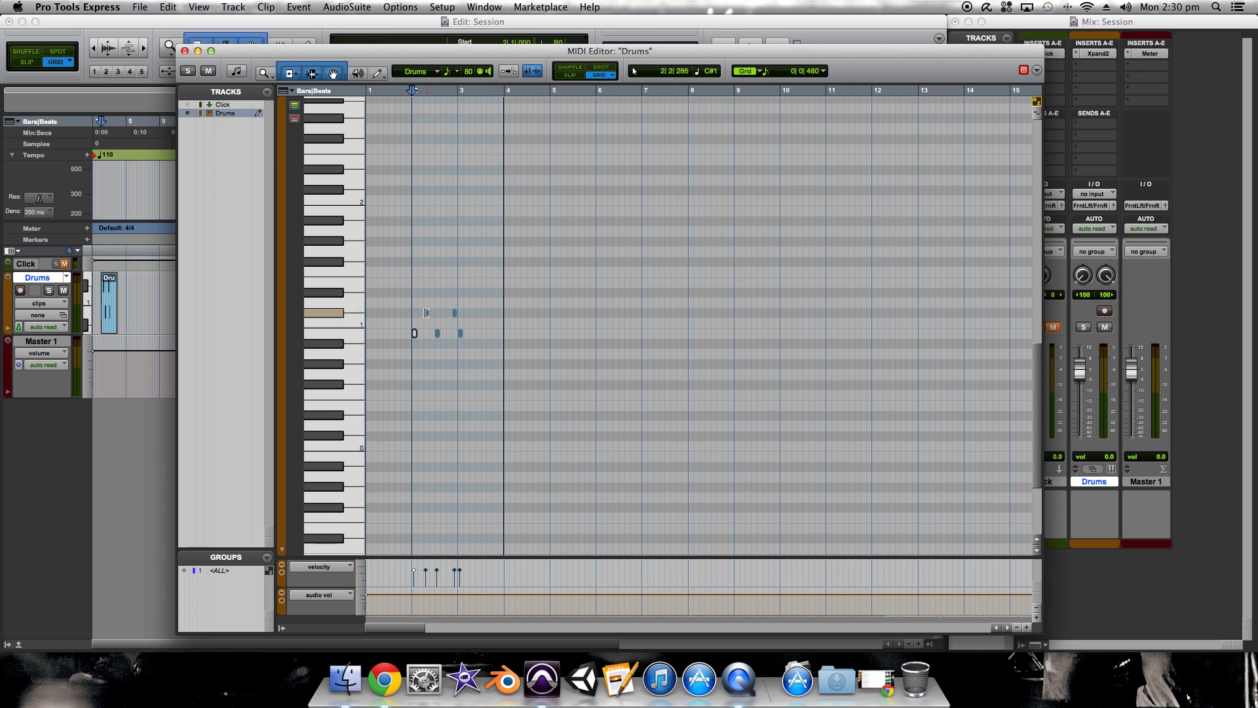
Close the Drums note editor and try nudging the Drums-01 clip one beat earlier
click(427, 315)
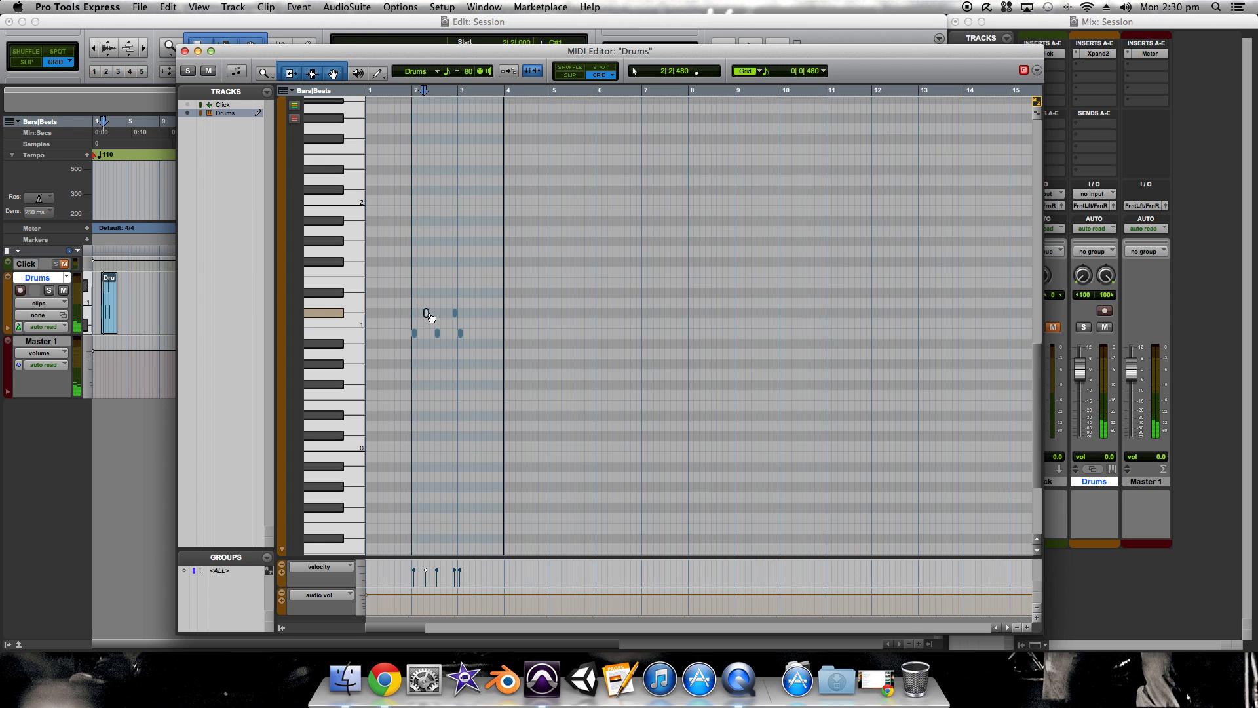
click(185, 51)
scroll(106, 319, up, 5)
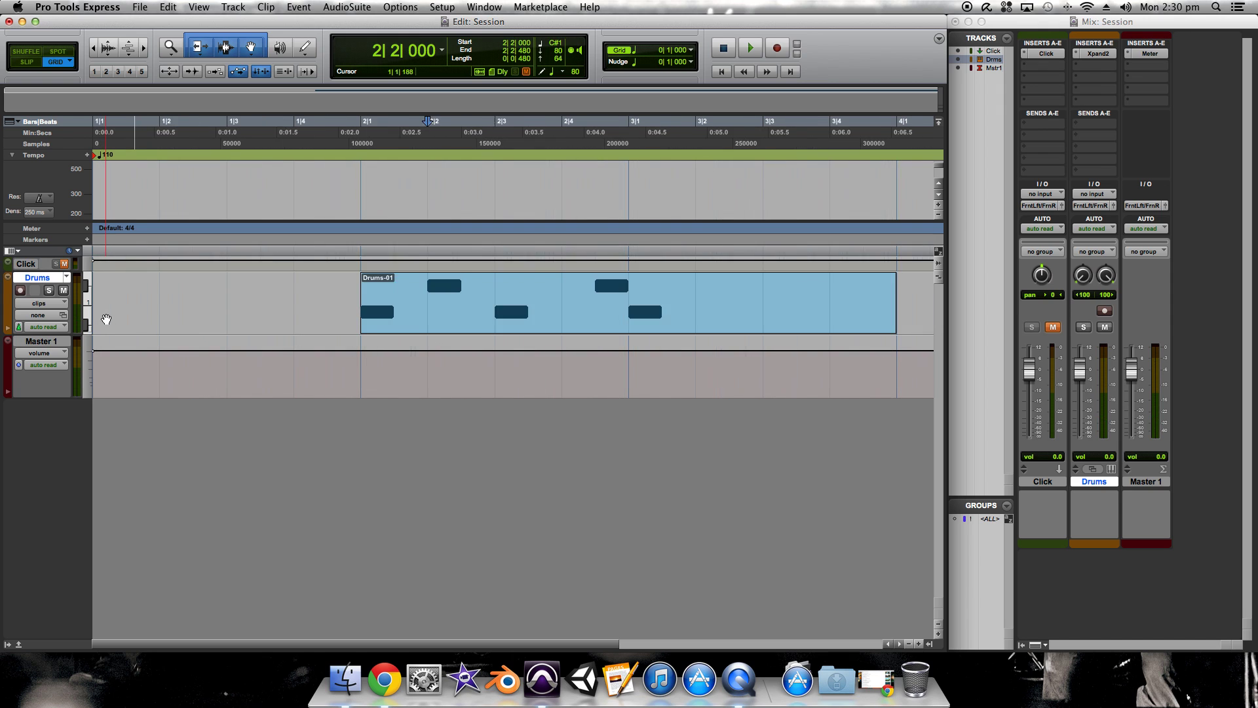
scroll(106, 320, down, 2)
mouse_move(365, 321)
mouse_down()
mouse_move(347, 323)
mouse_move(376, 320)
mouse_move(367, 315)
mouse_up()
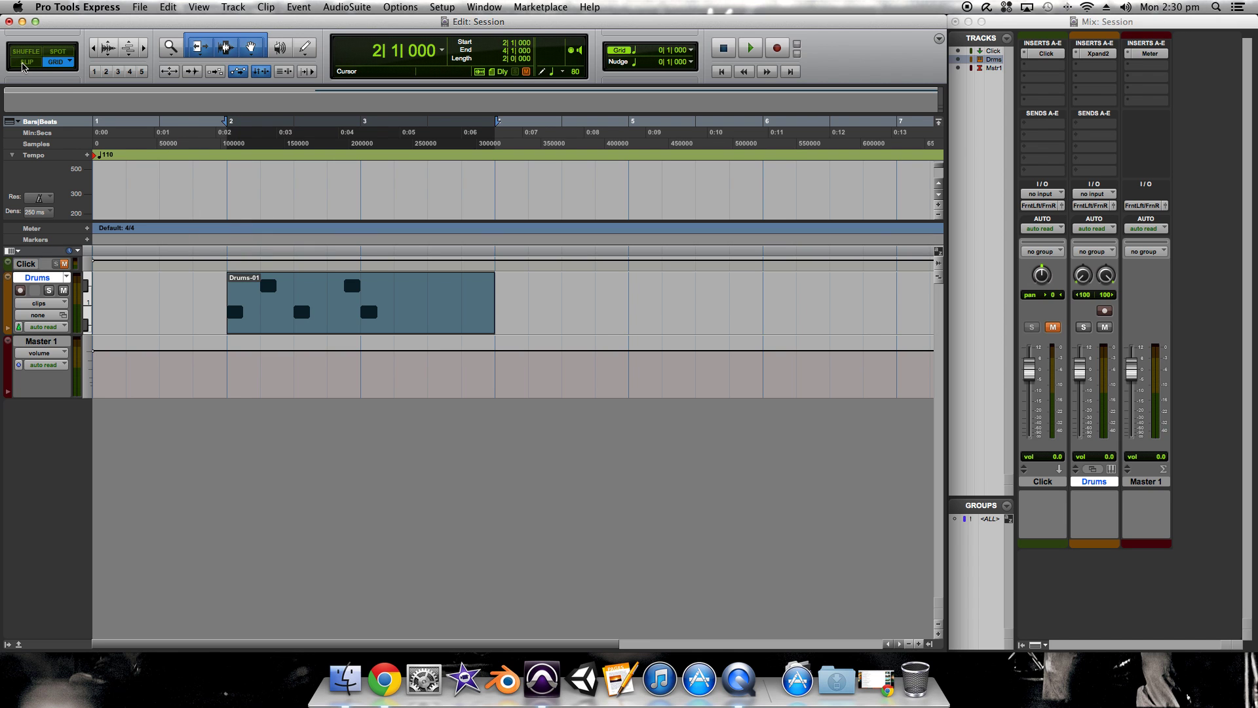
Try a Slip-mode move of Drums-01, undo it back to bar 2, and restore Grid mode
click(25, 61)
mouse_move(295, 326)
mouse_down()
mouse_move(239, 317)
mouse_move(289, 317)
mouse_up()
key(super+z)
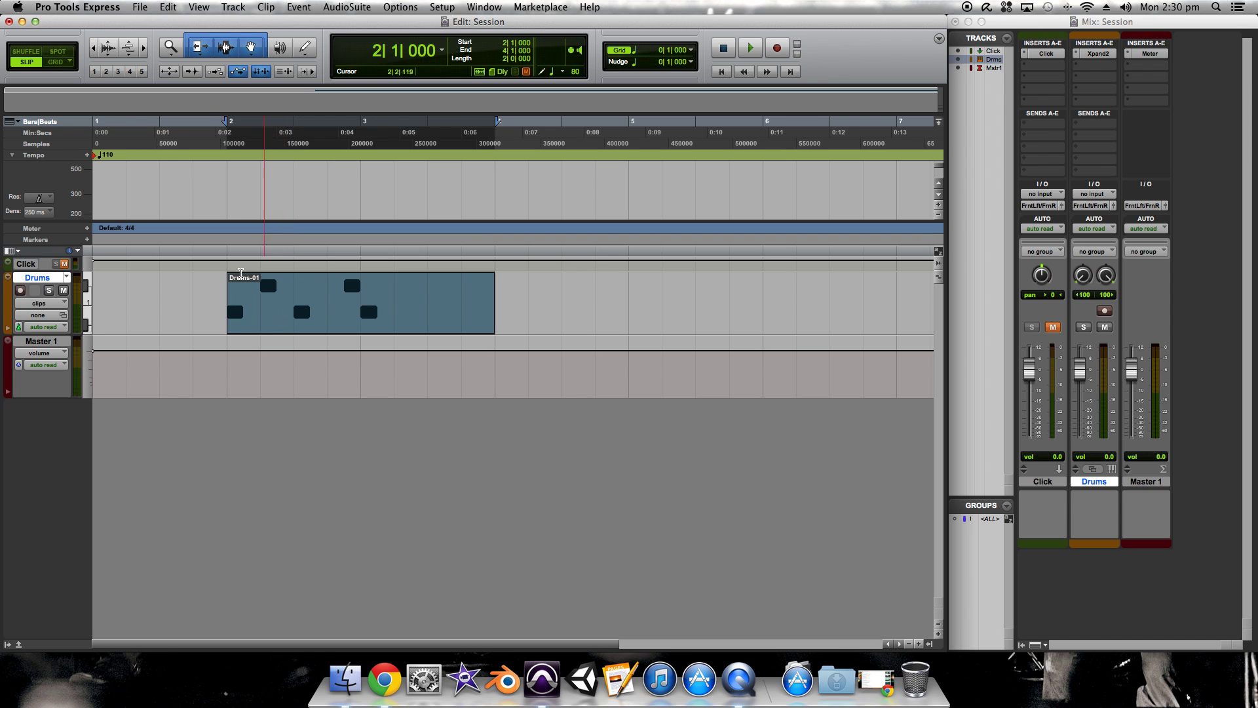
click(64, 65)
key(super+bracketleft)
key(super+bracketleft)
key(super+bracketleft)
key(super+bracketleft)
key(super+bracketleft)
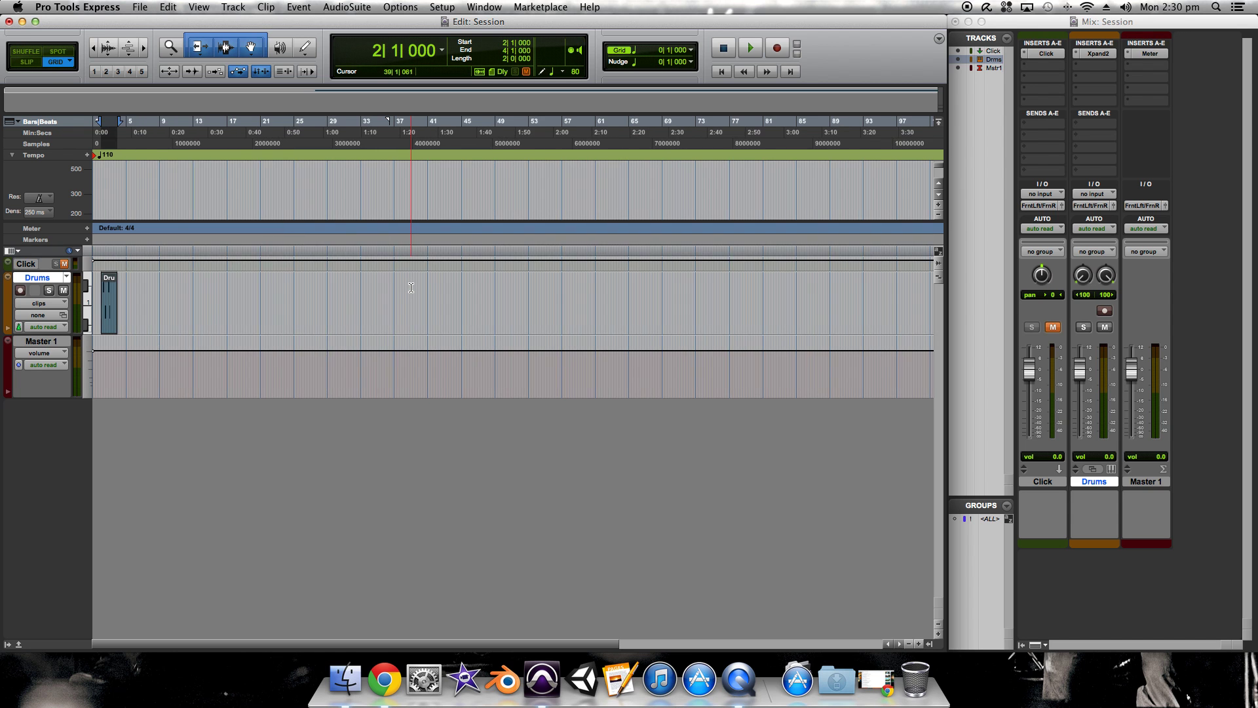
key(super+bracketright)
key(super+bracketright)
key(super+bracketright)
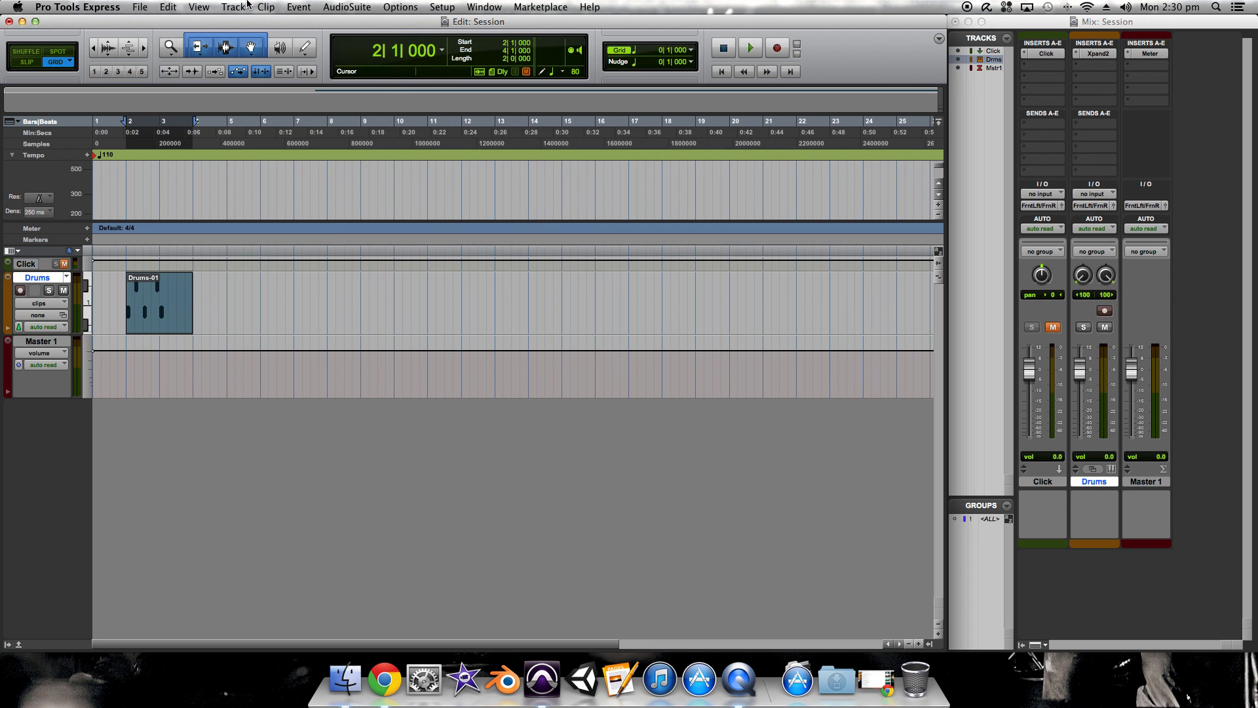
click(244, 6)
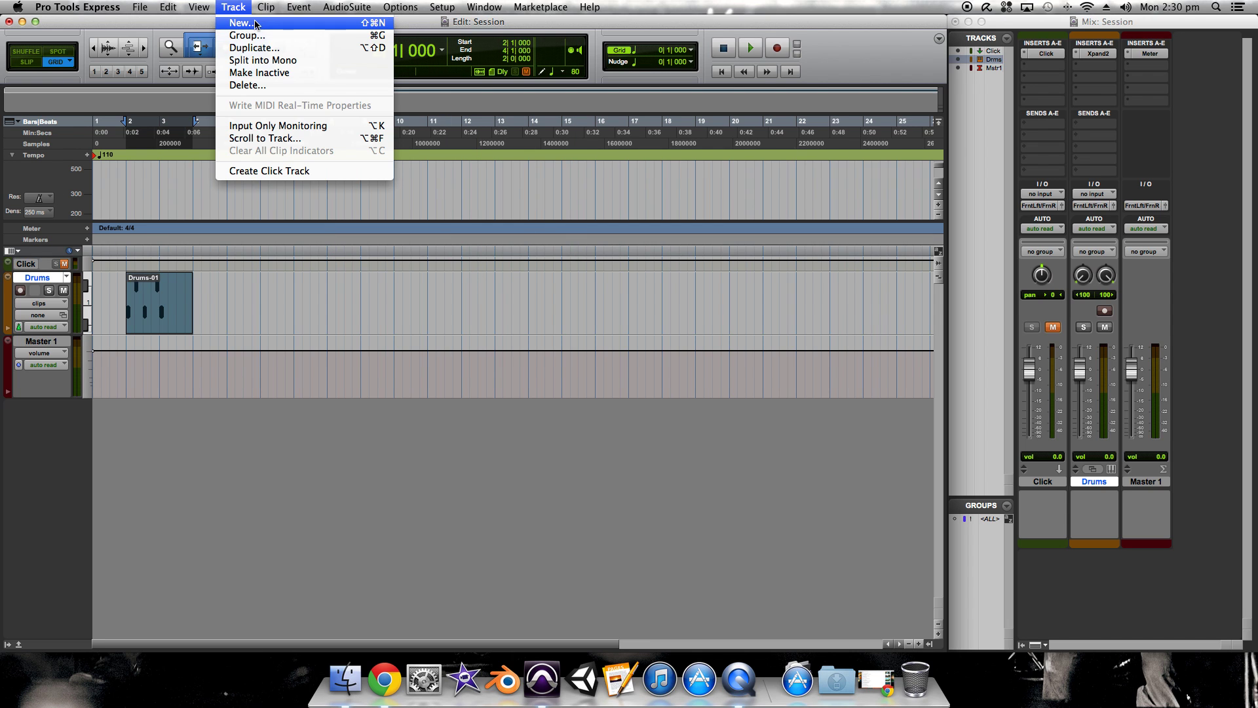
Create a new stereo Instrument Track, Inst 1
click(256, 23)
click(639, 234)
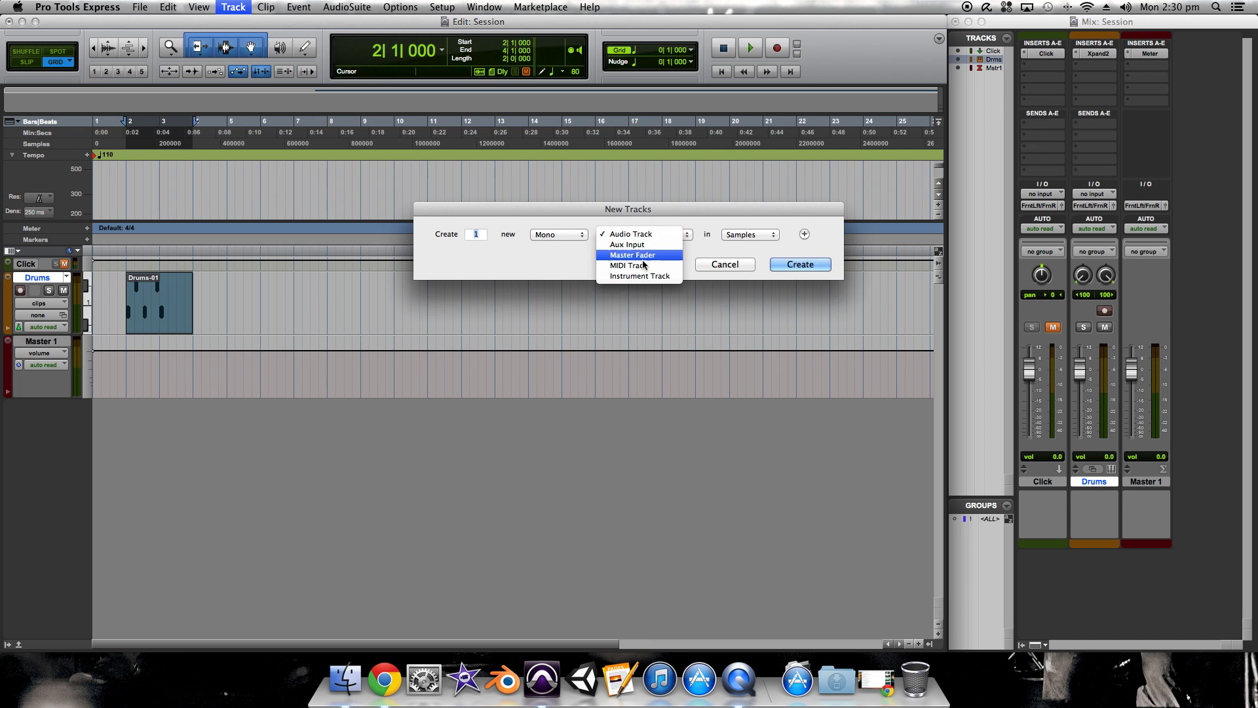
click(639, 276)
click(558, 234)
click(554, 246)
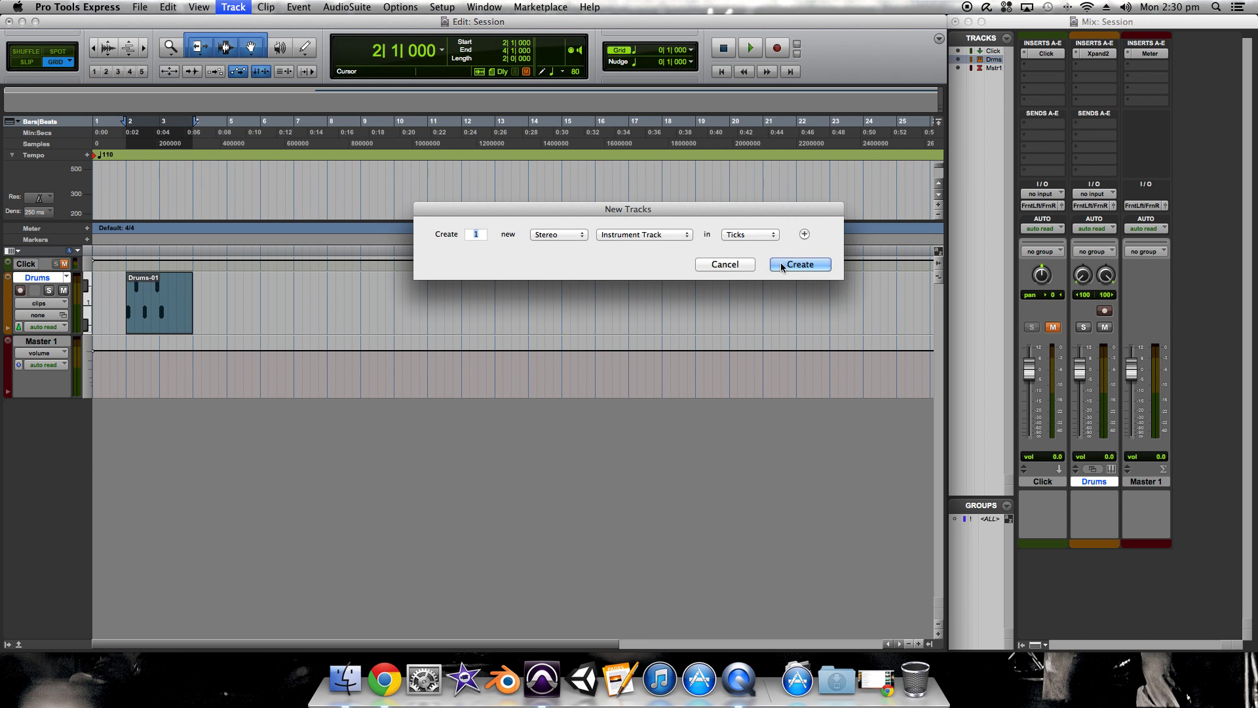
click(800, 264)
Insert the Xpand2 (stereo) instrument plug-in on Inst 1
click(1145, 53)
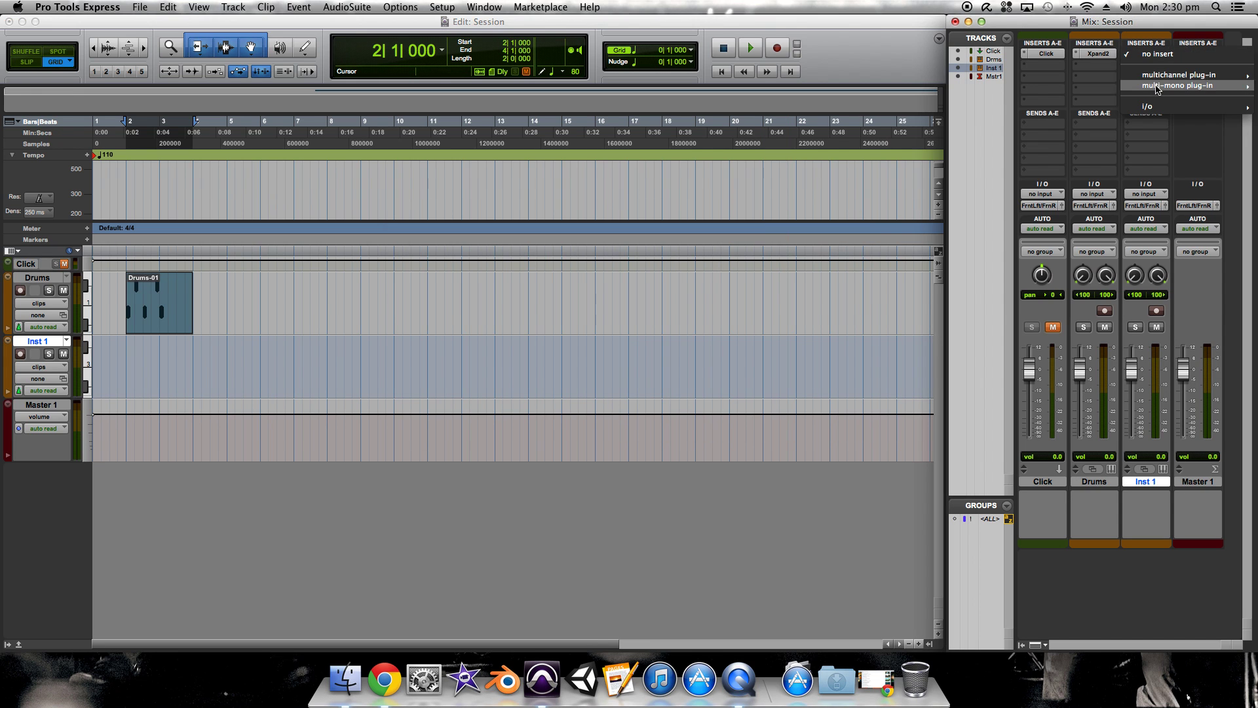
mouse_move(1159, 80)
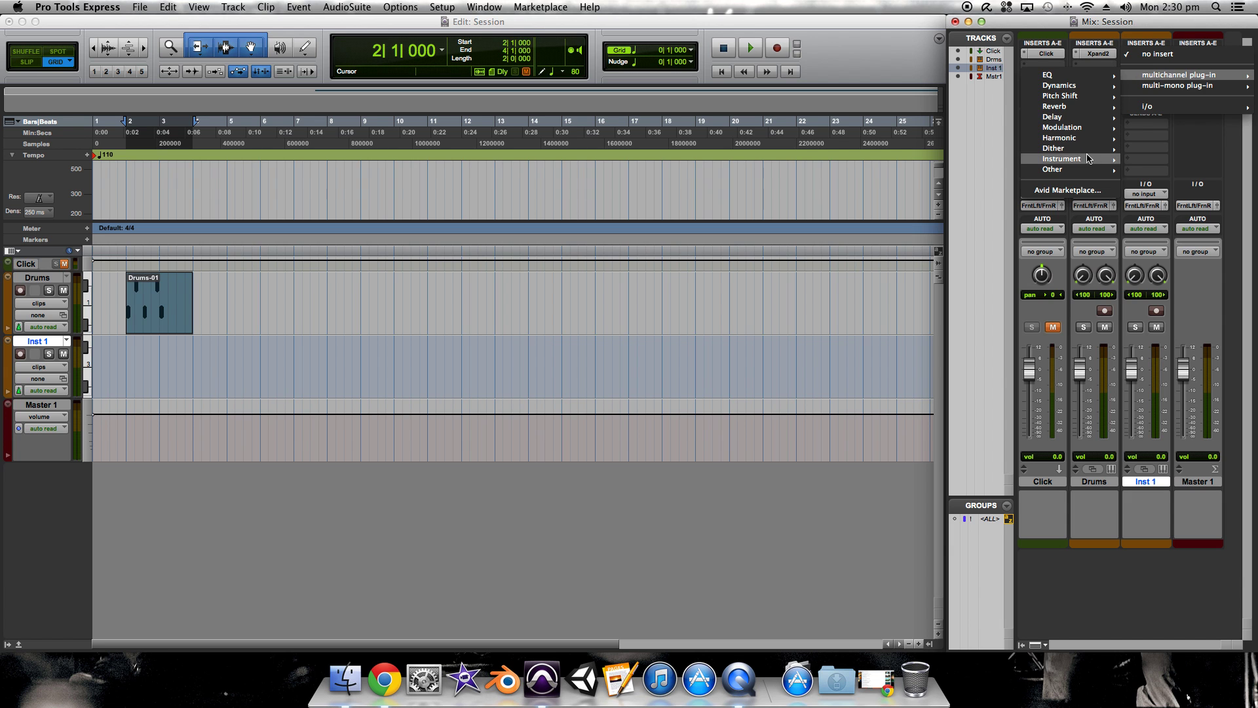
mouse_move(1089, 159)
click(981, 201)
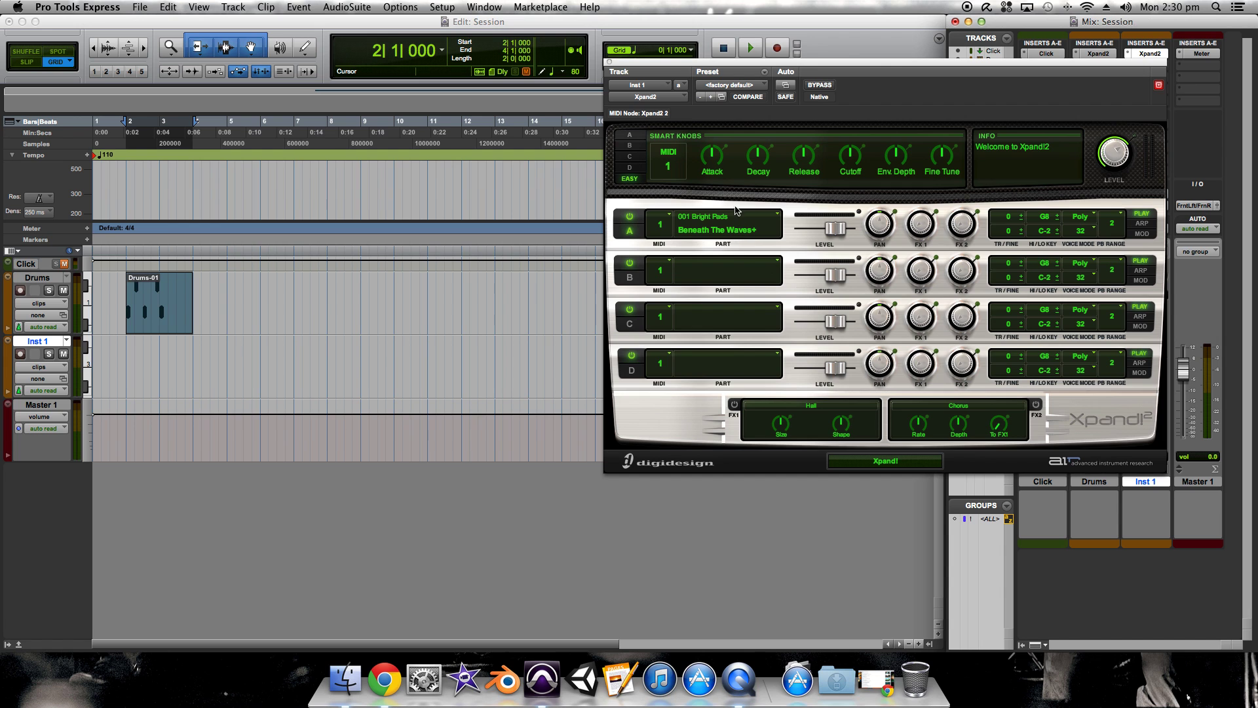
Load the 014 Strings > Solo Violin+ patch into Xpand2 part A
click(728, 226)
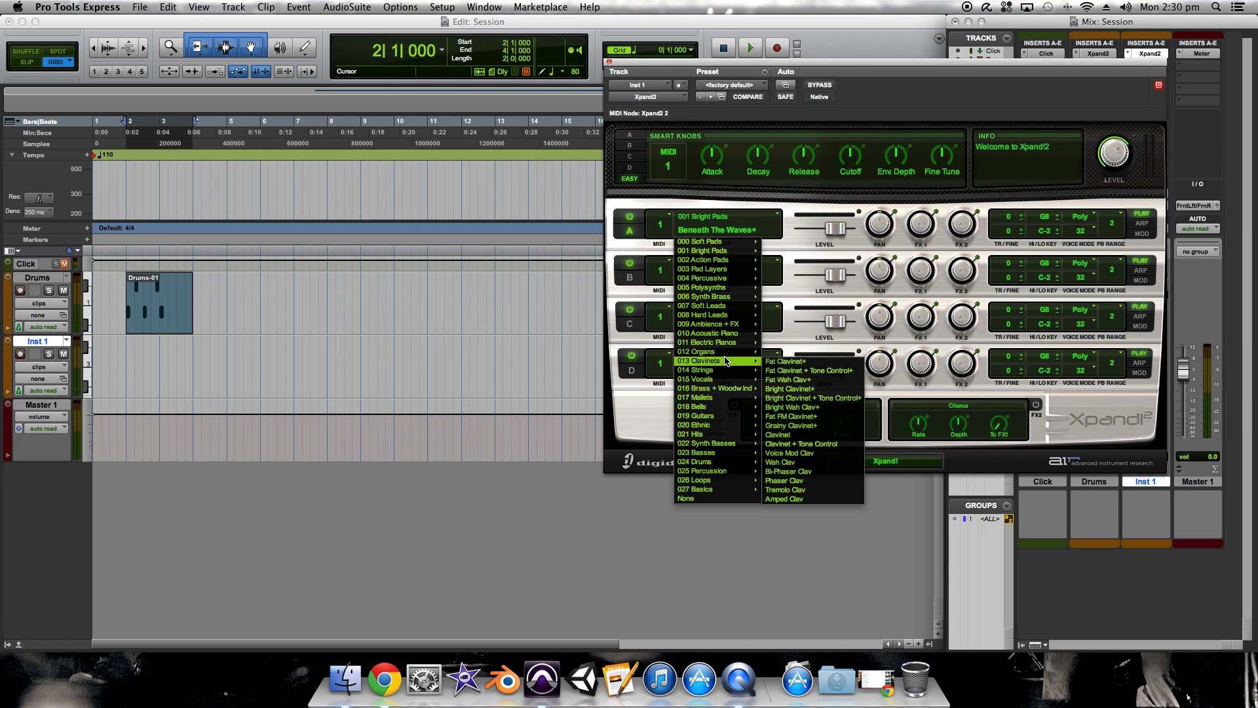
mouse_move(722, 376)
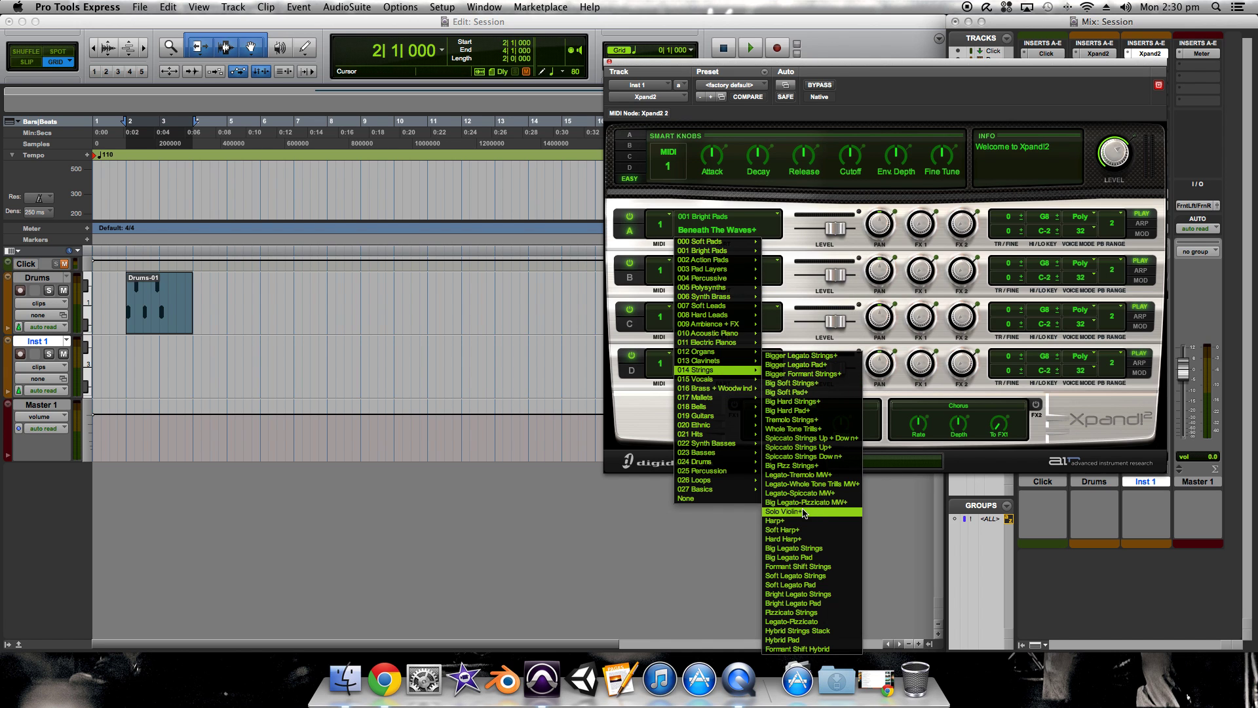
click(805, 511)
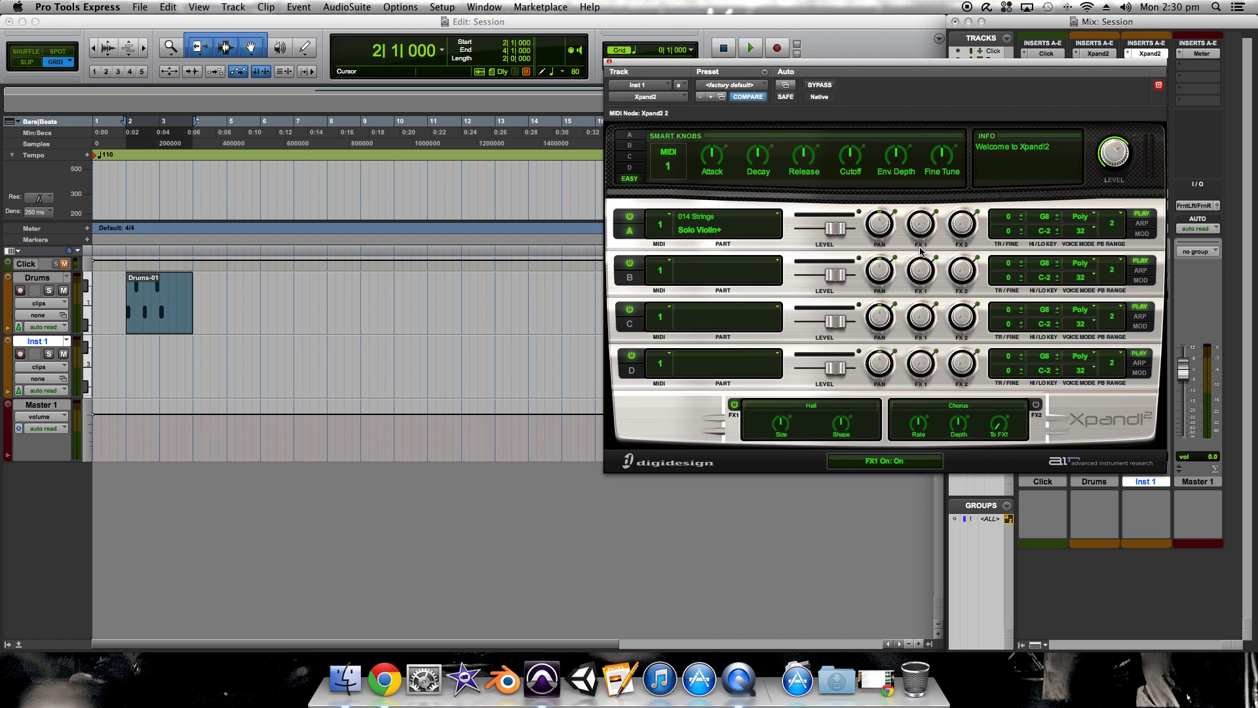
Raise part A's FX1 and FX2 sends, set FX2 to Ensemble and switch it on
mouse_move(919, 226)
drag(955, 216, 991, 216)
click(939, 410)
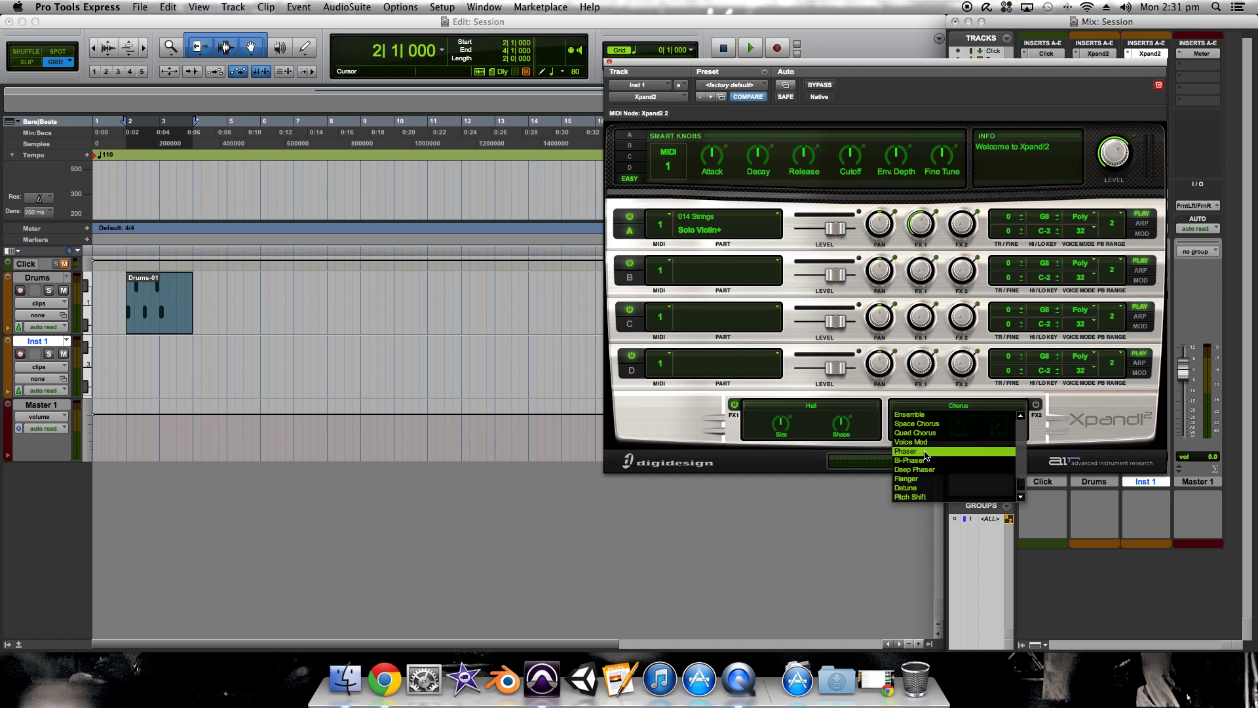
click(924, 415)
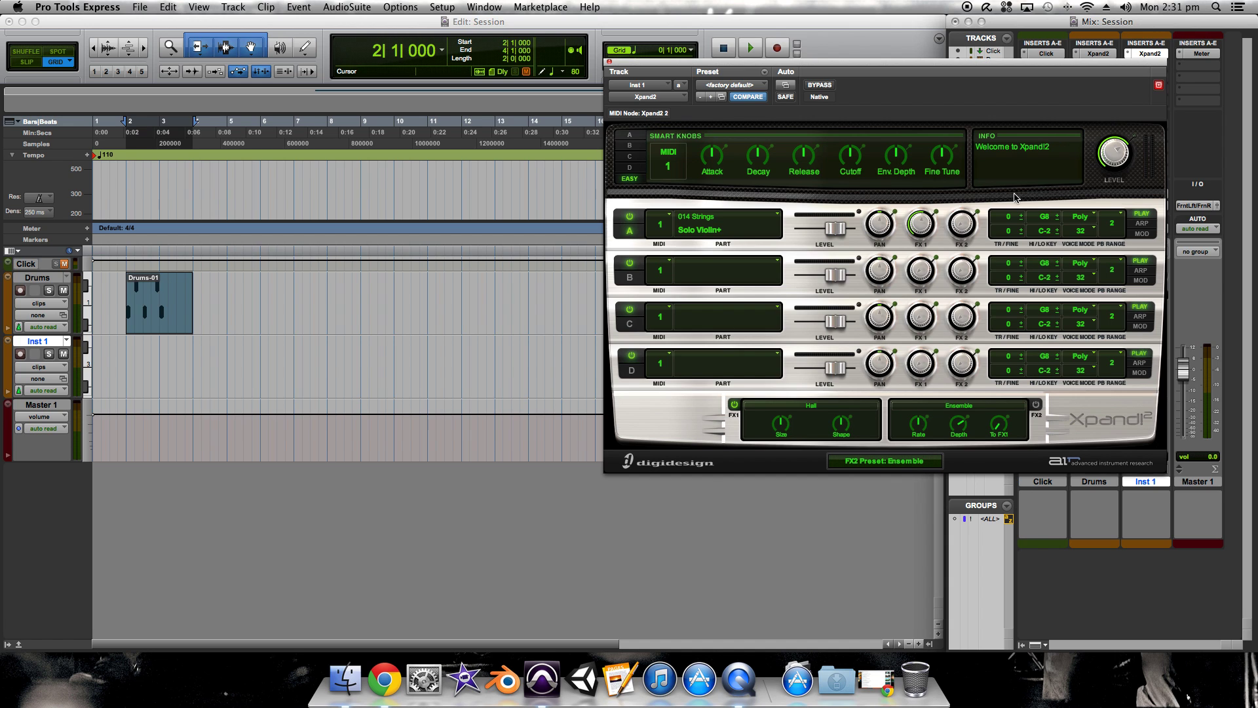
drag(963, 225, 1024, 201)
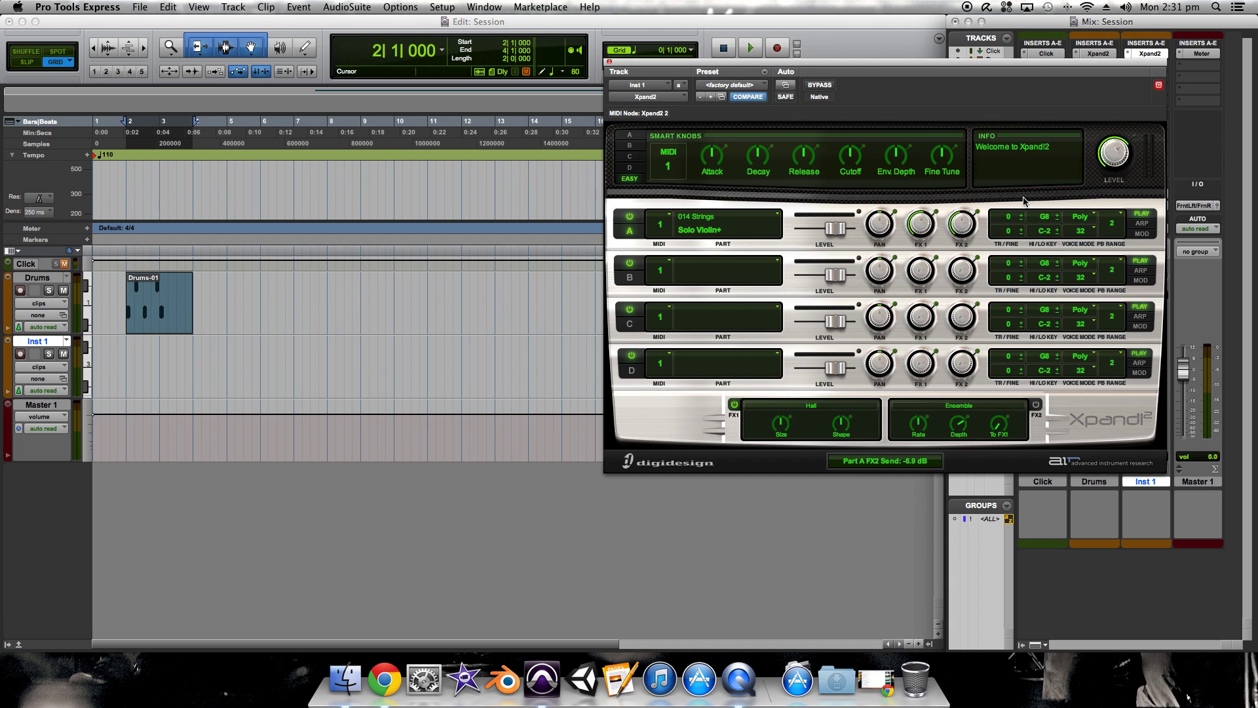
click(1036, 405)
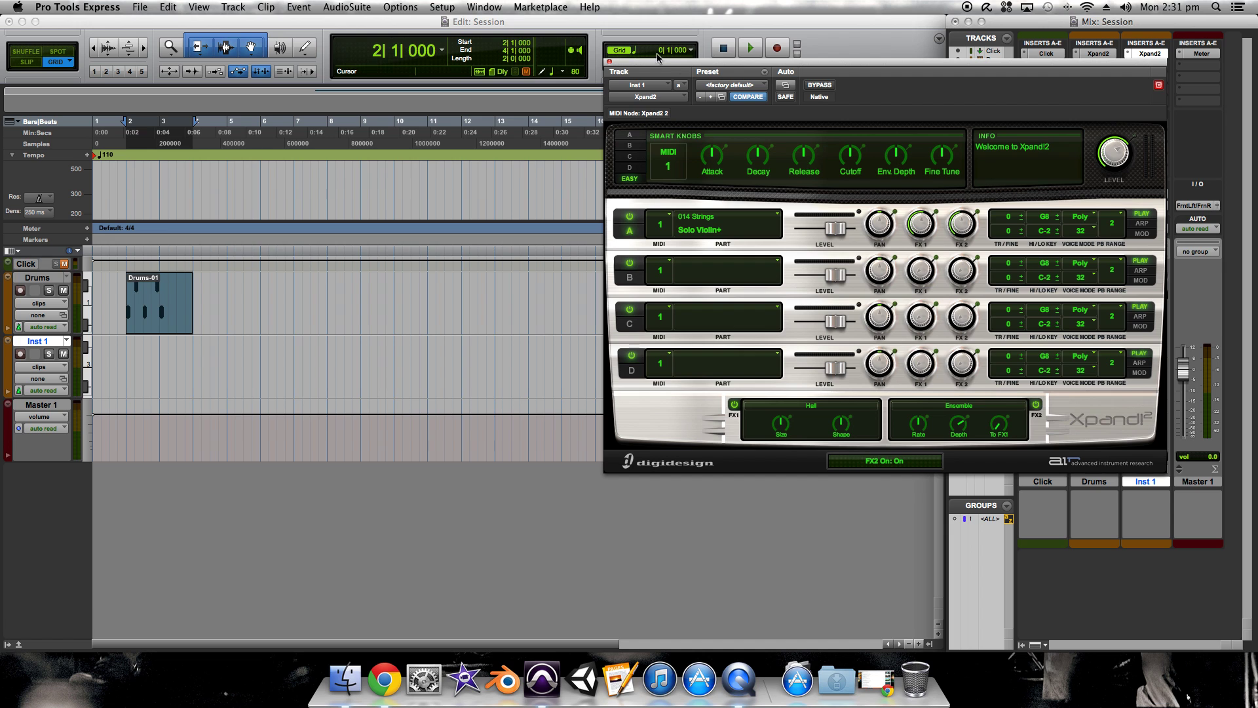
click(610, 63)
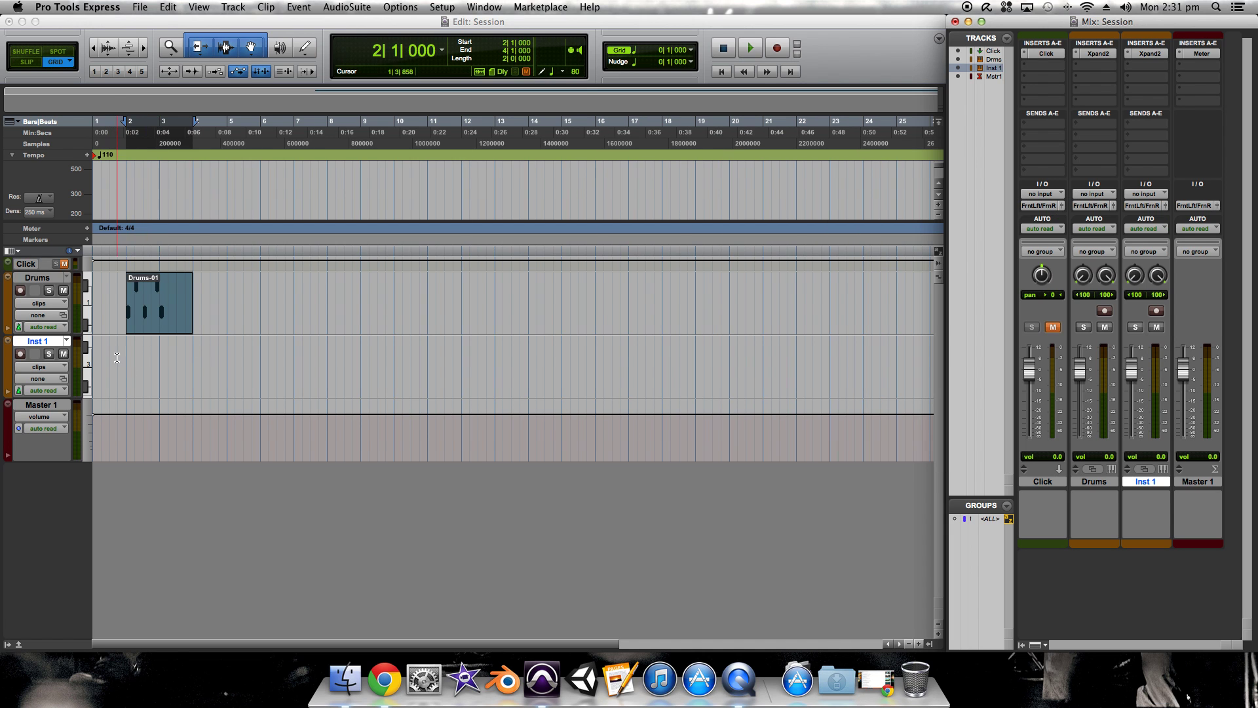
Rename the Inst 1 track to 'Volin'
click(117, 358)
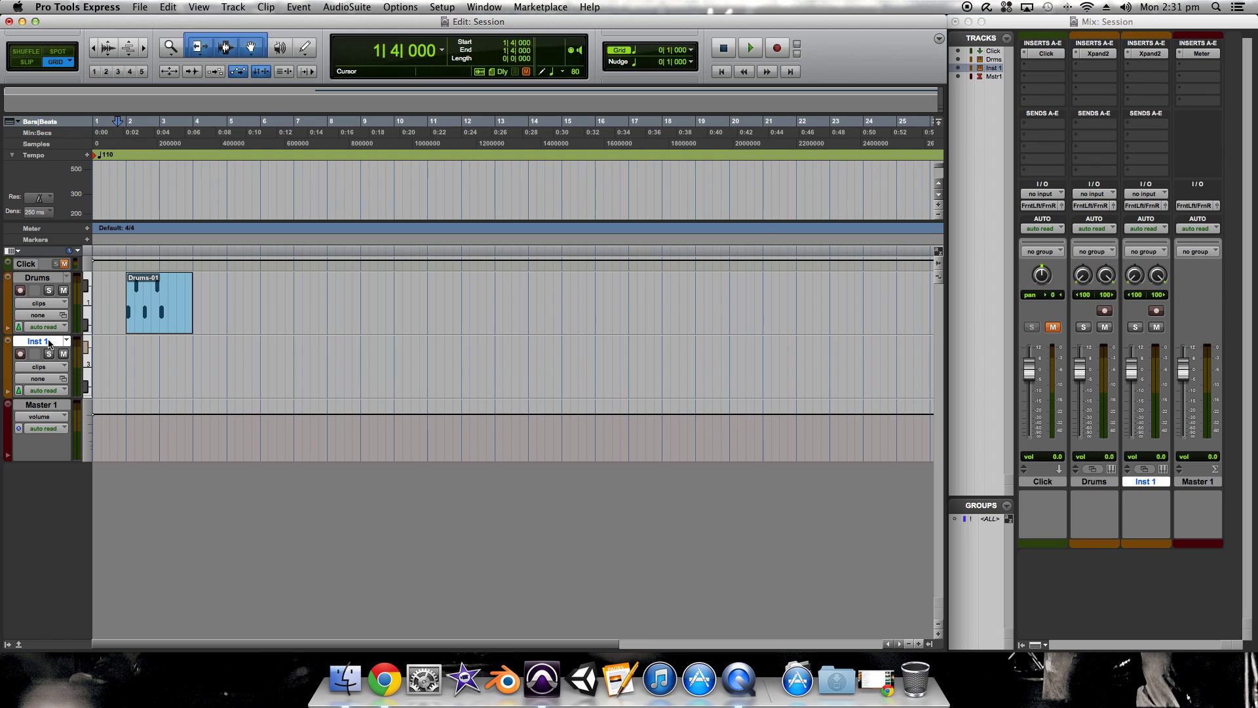
double_click(49, 342)
text(Vo)
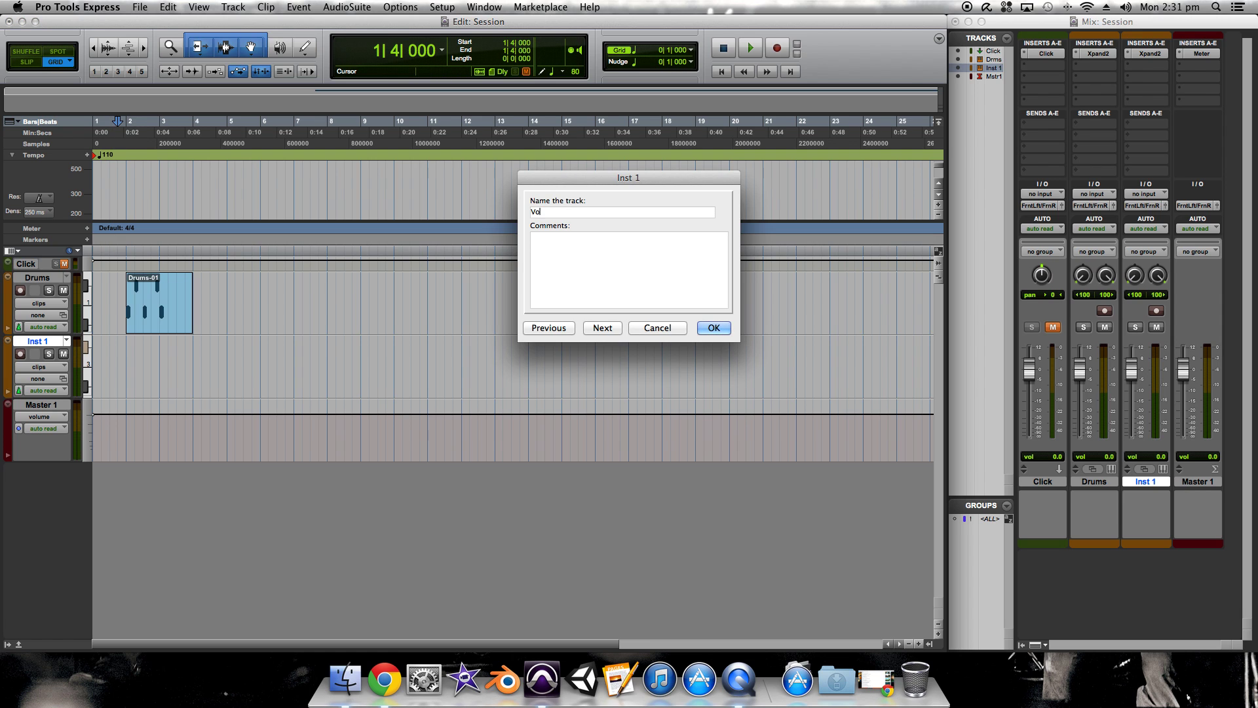
text(lin)
key(Return)
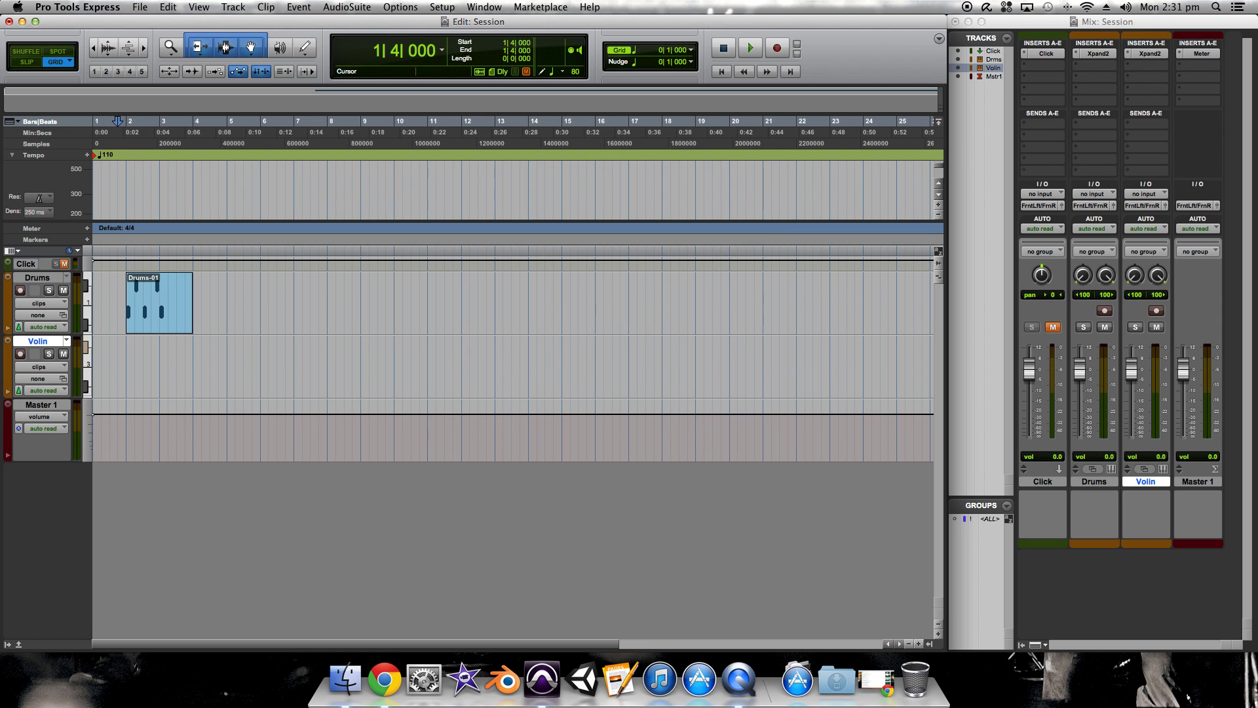
Open the Volin track in the MIDI Editor from its right-click menu
click(112, 347)
right_click(112, 347)
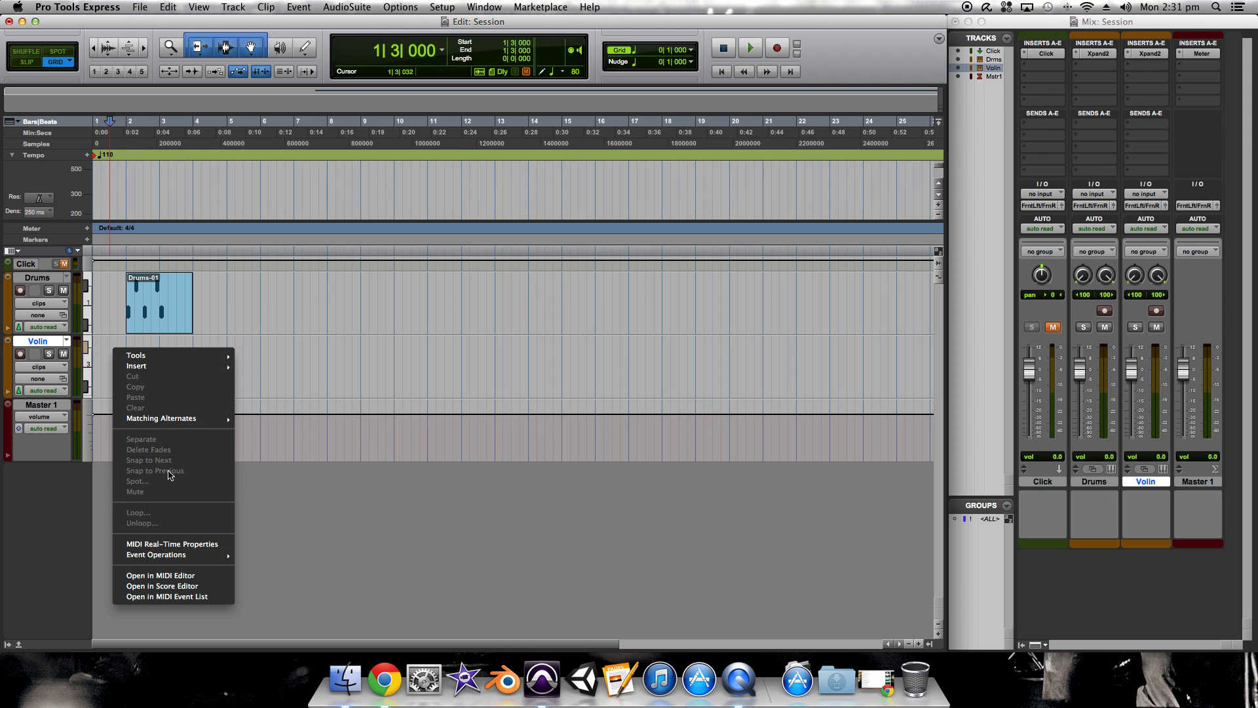
click(166, 576)
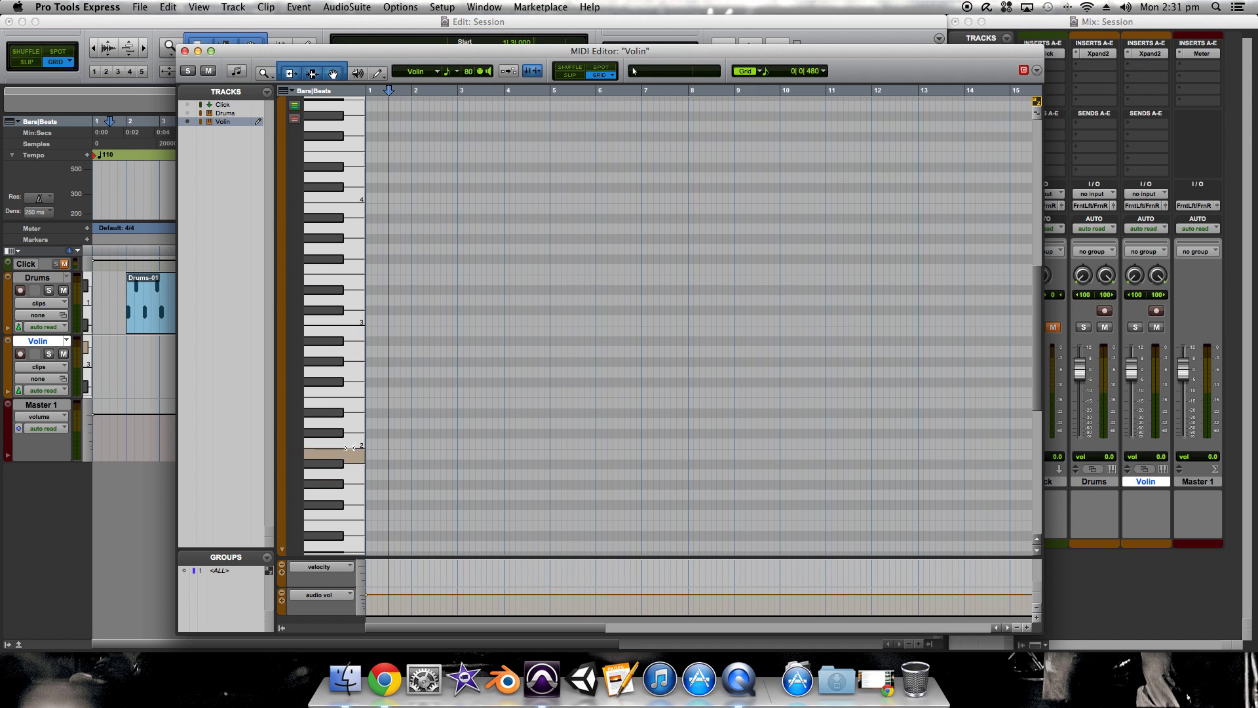
Add a note at bar 2 and drag it down to F6
scroll(371, 387, up, 10)
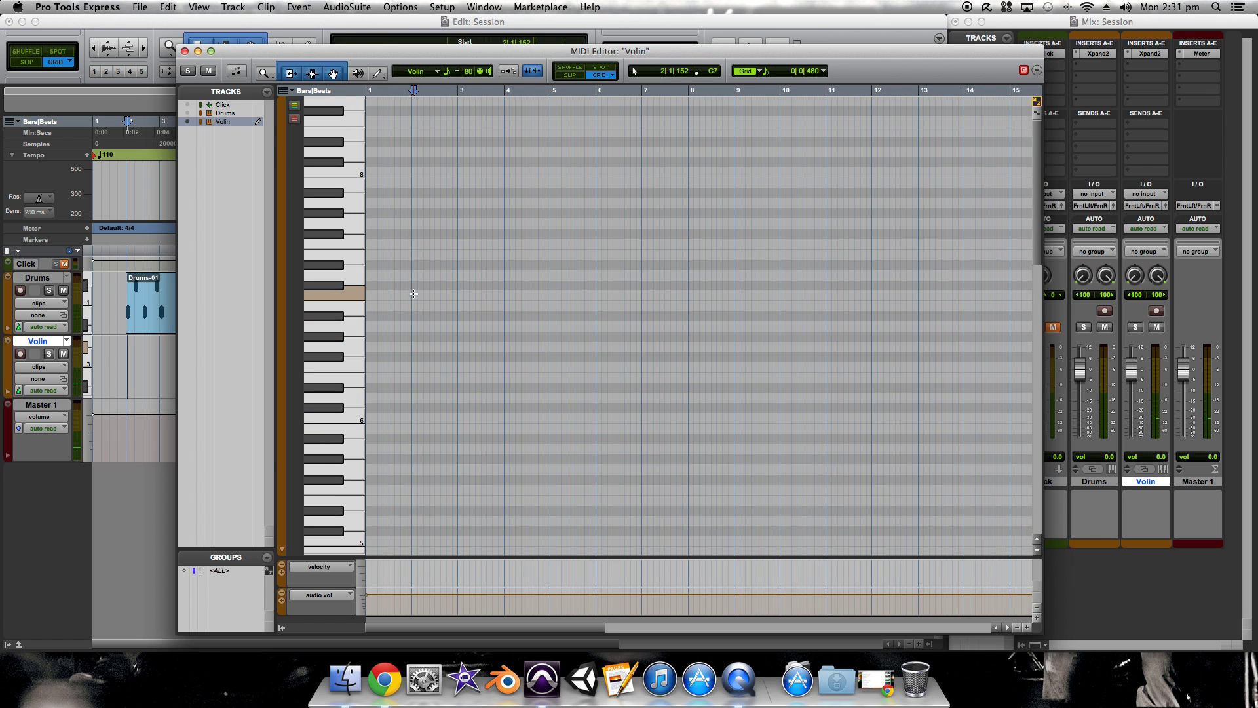
click(417, 295)
drag(434, 295, 426, 369)
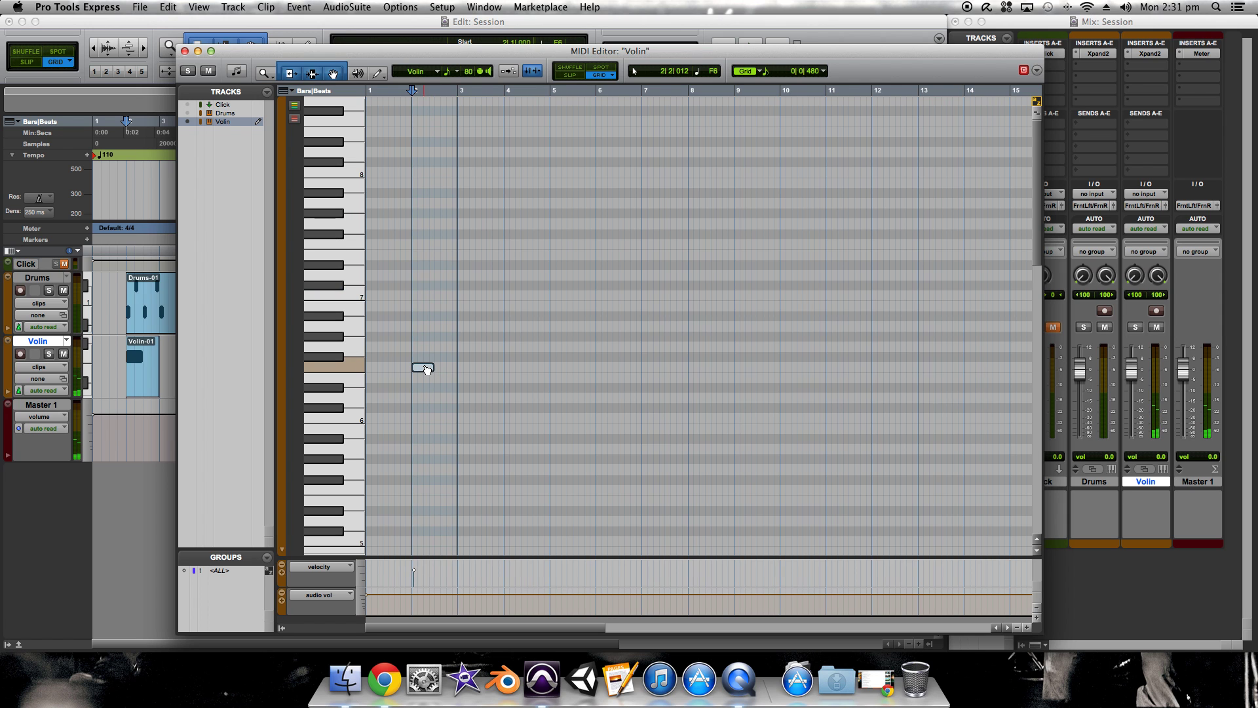
key(super+bracketright)
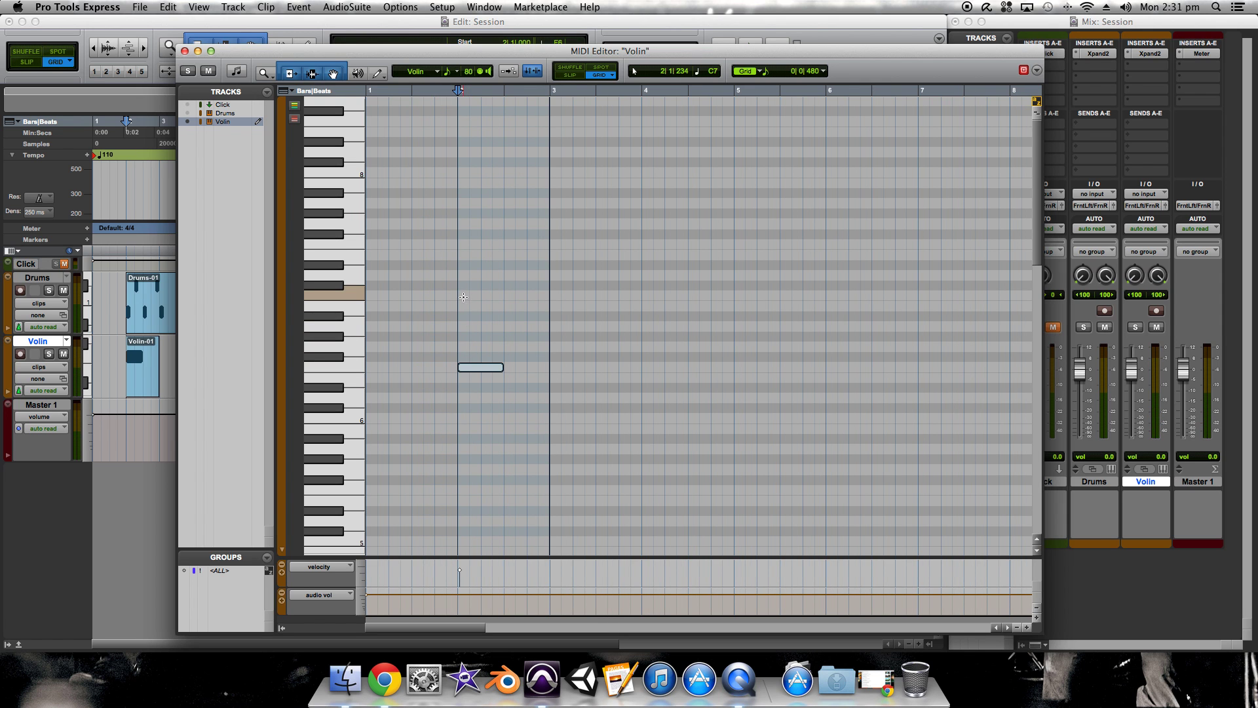
Delete the extra C7 notes and extend the F6 note to end at bar 3
drag(463, 295, 504, 294)
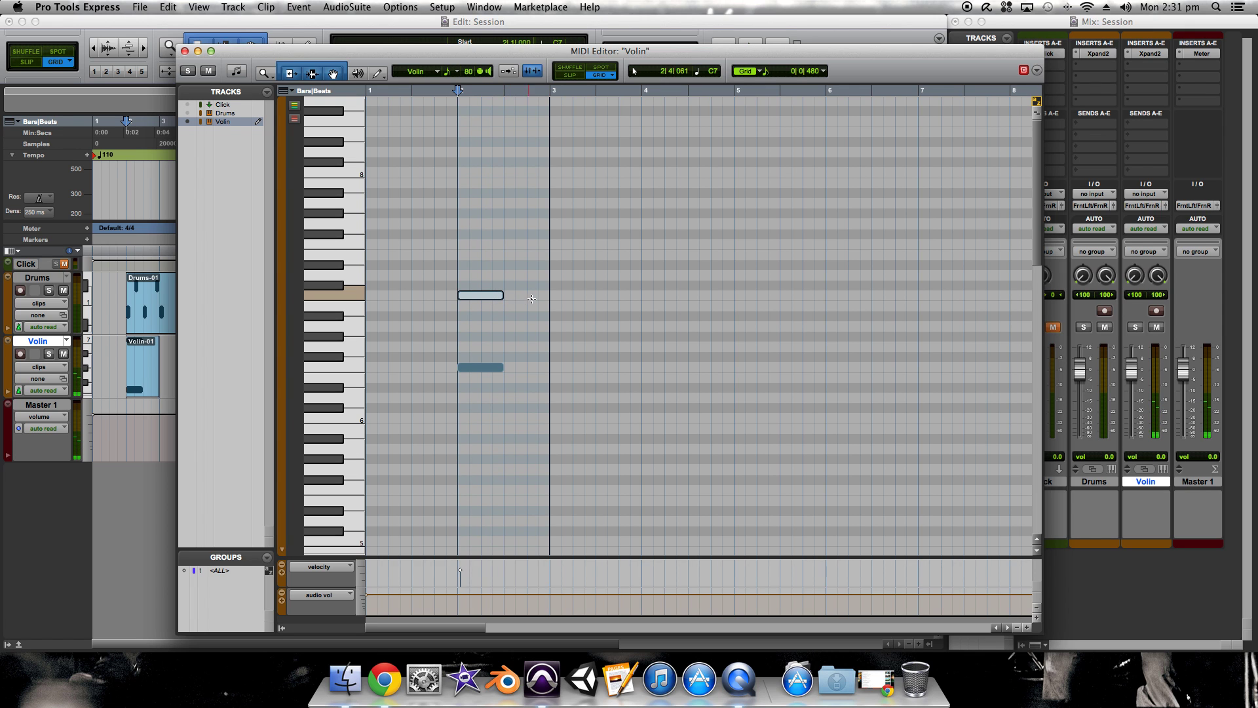
click(552, 296)
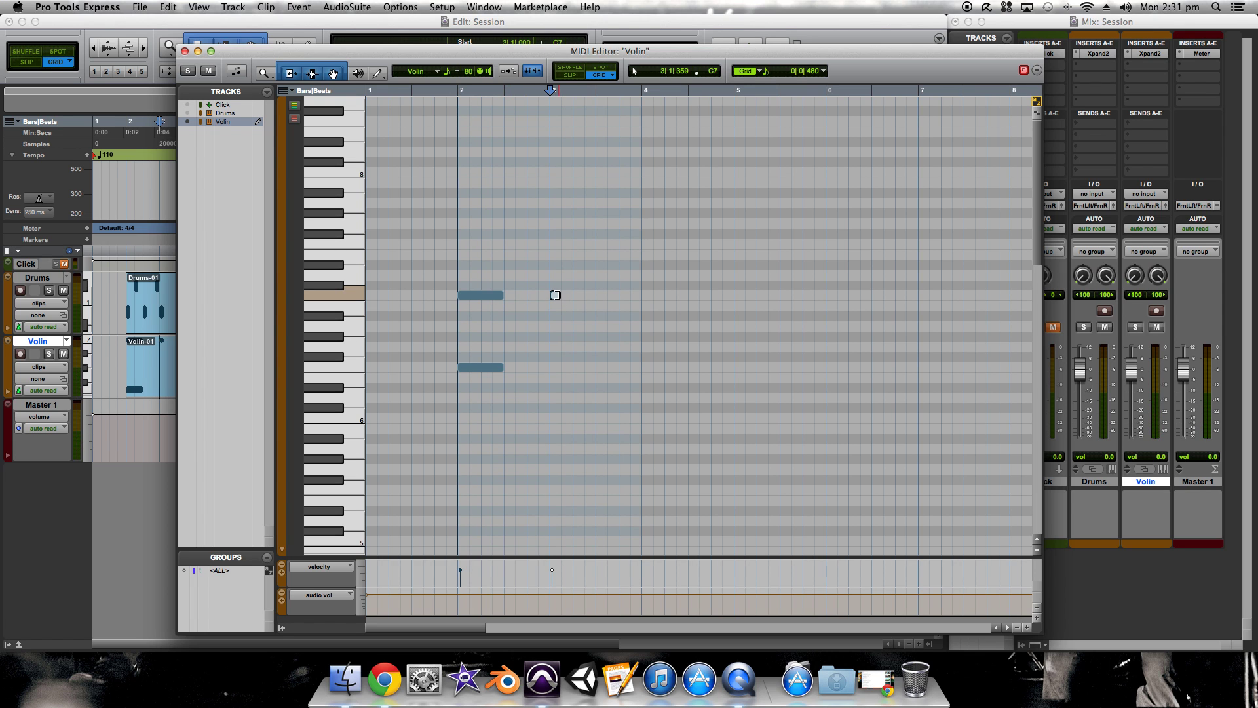
drag(576, 295, 617, 295)
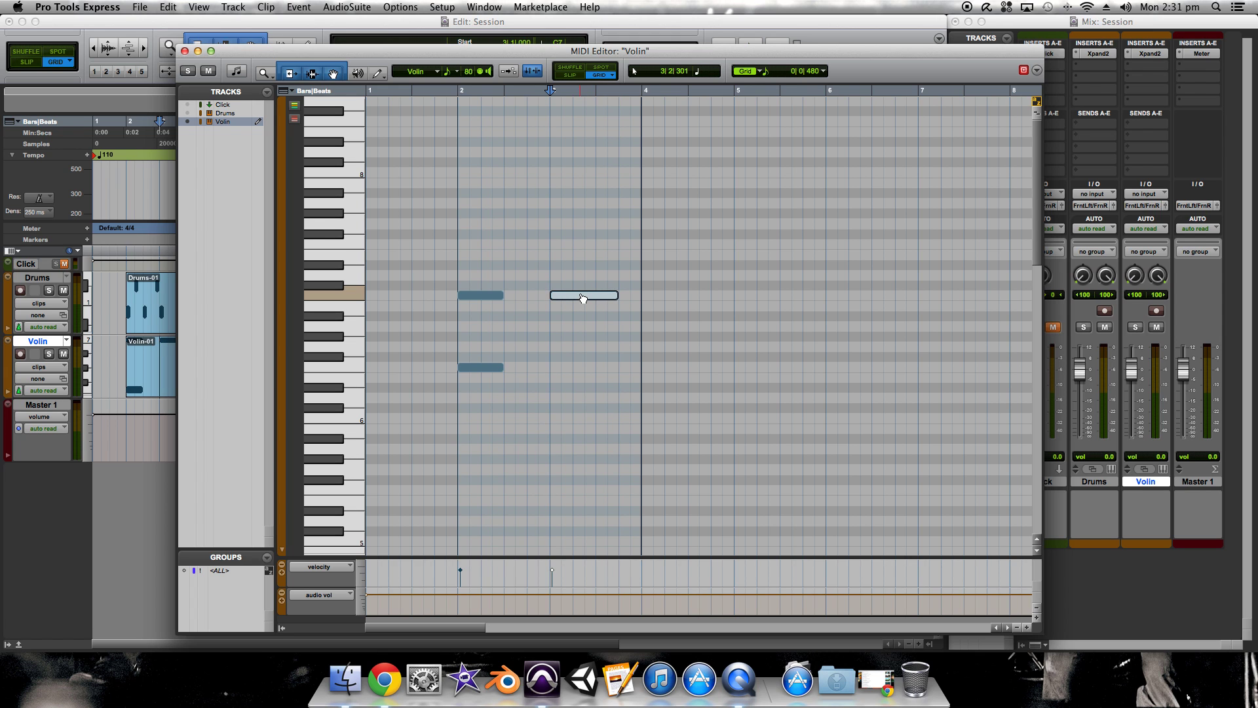
key(Delete)
click(485, 295)
key(Delete)
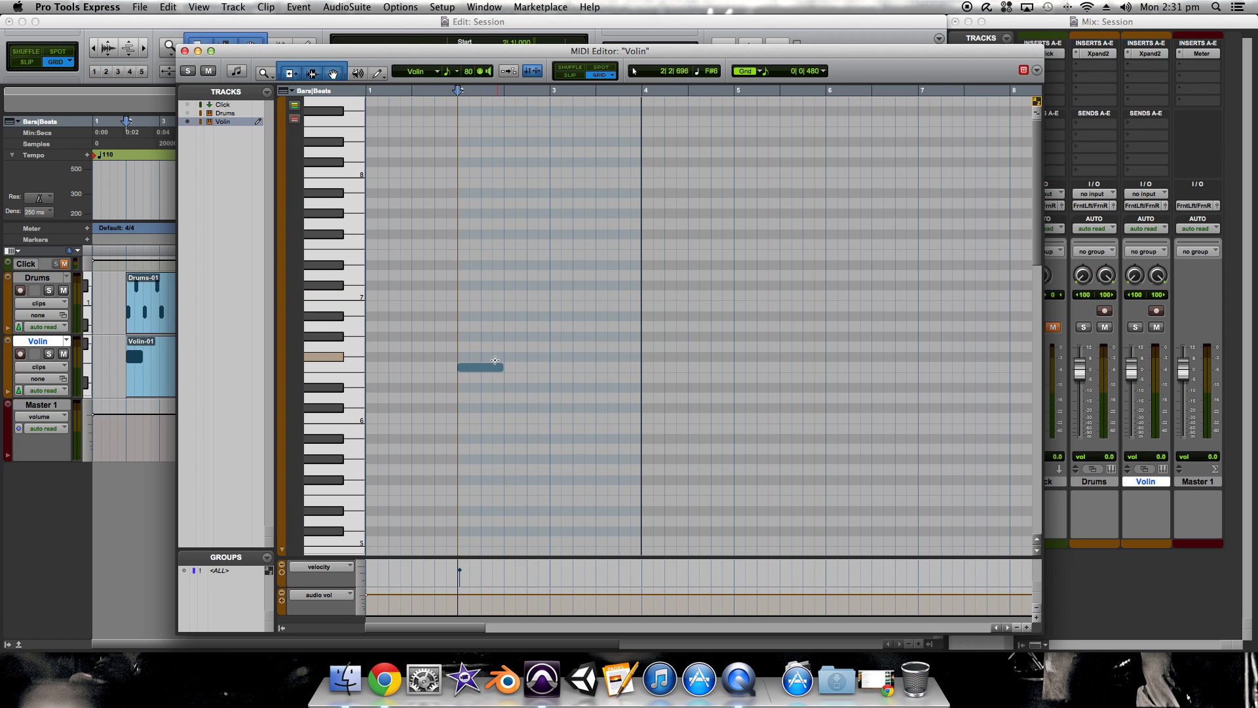
scroll(485, 367, down, 2)
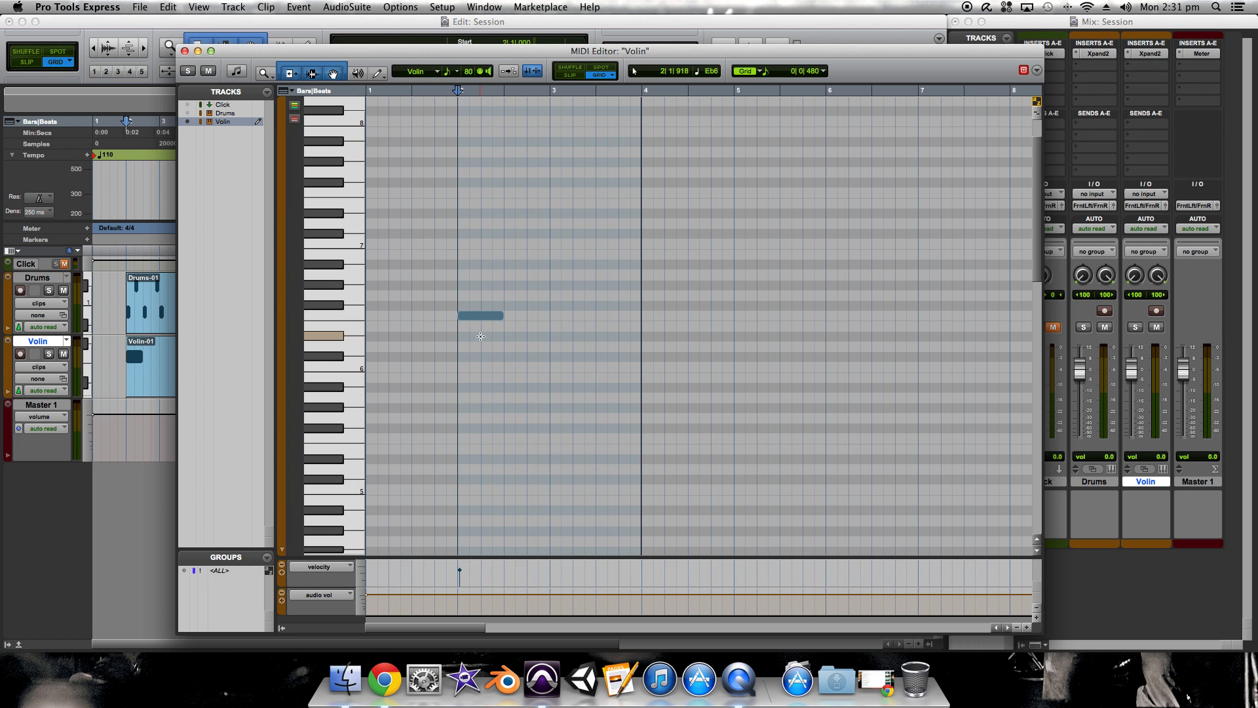
drag(502, 316, 550, 316)
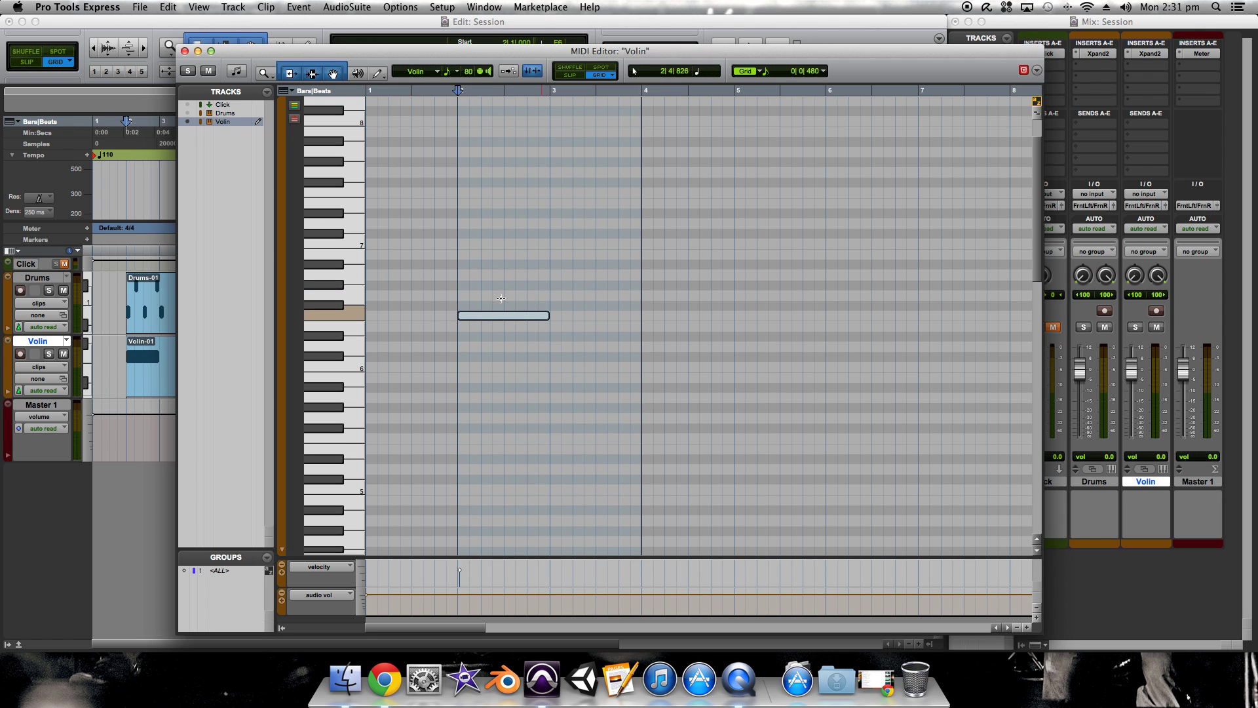
key(space)
click(505, 315)
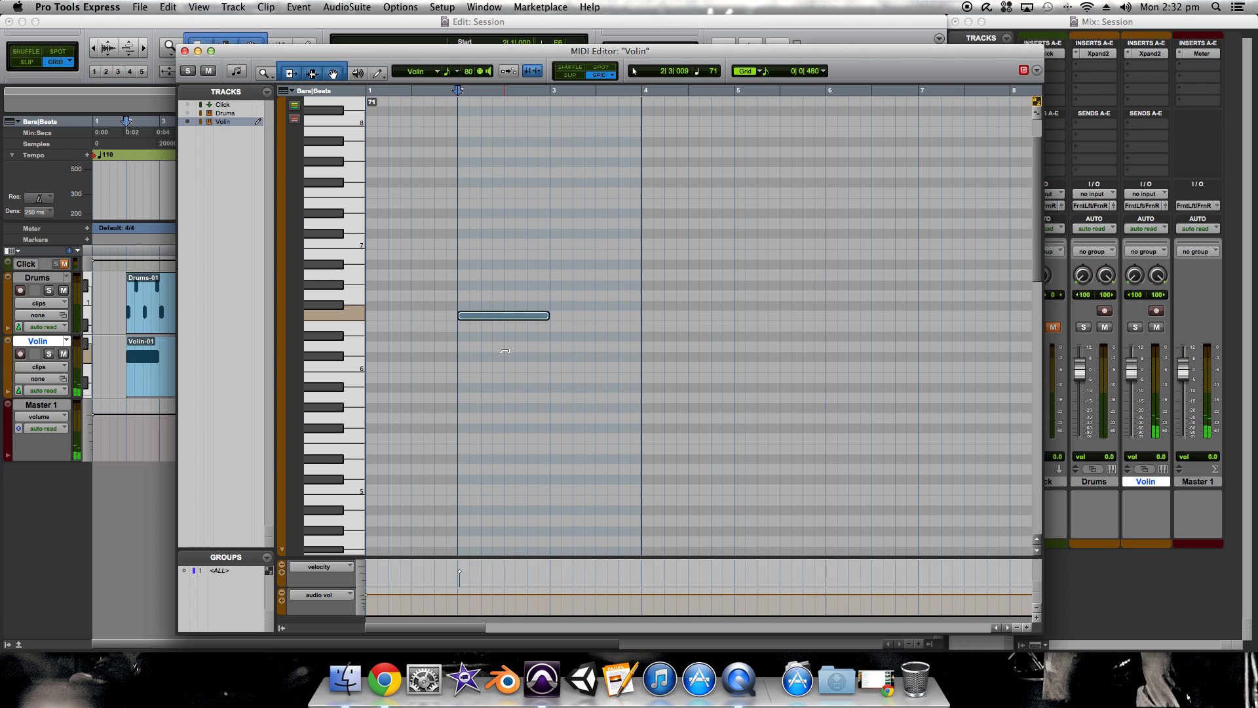
click(503, 395)
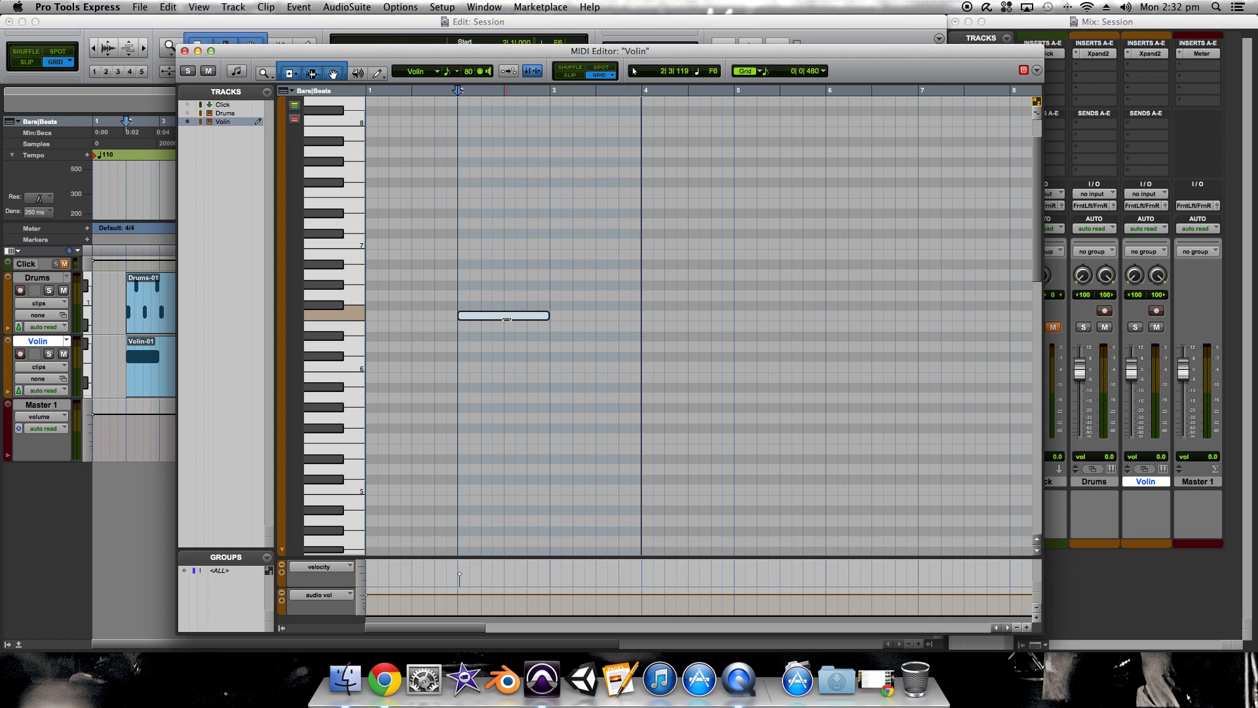
click(502, 316)
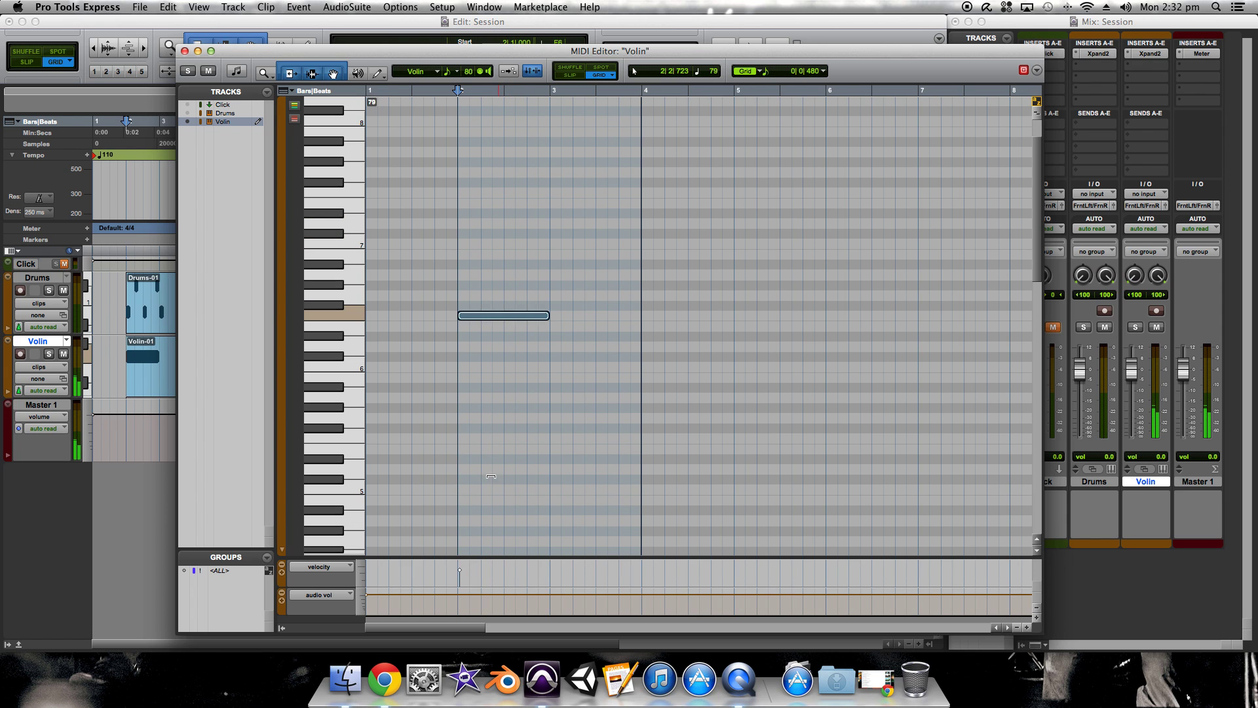
click(511, 315)
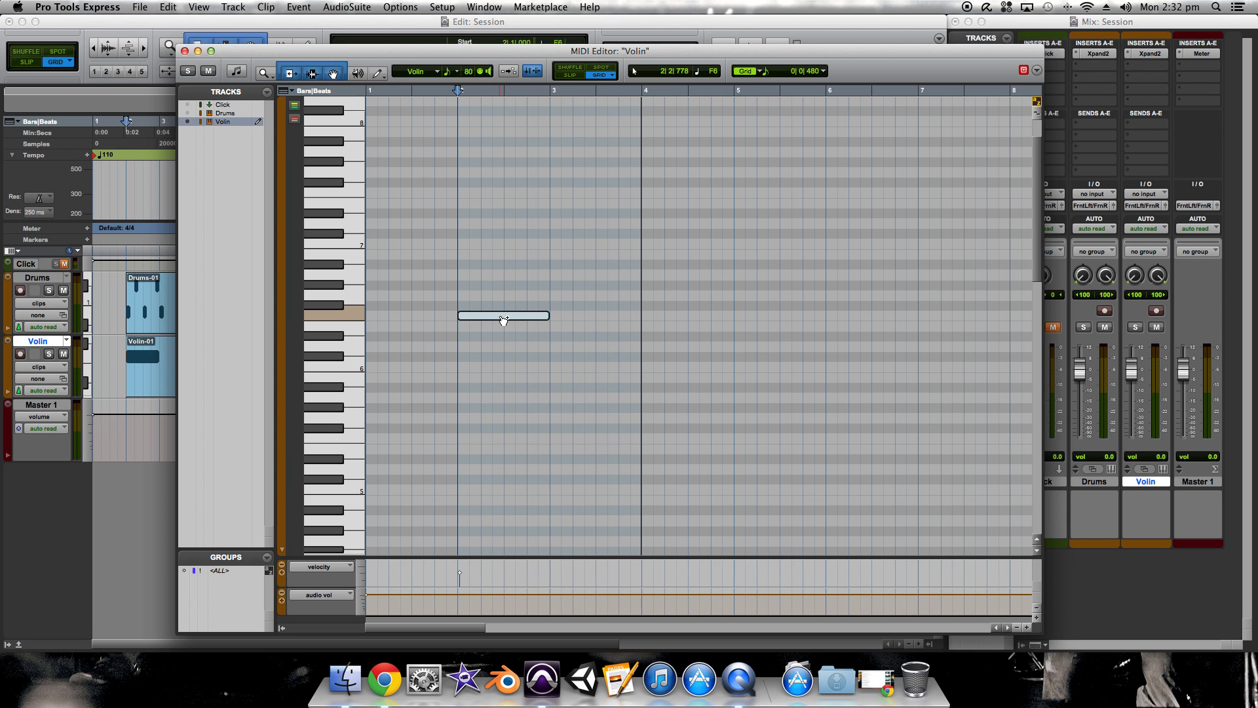
Copy the F6 note toward bar 3, then delete the copy again
drag(504, 320, 651, 320)
key(Delete)
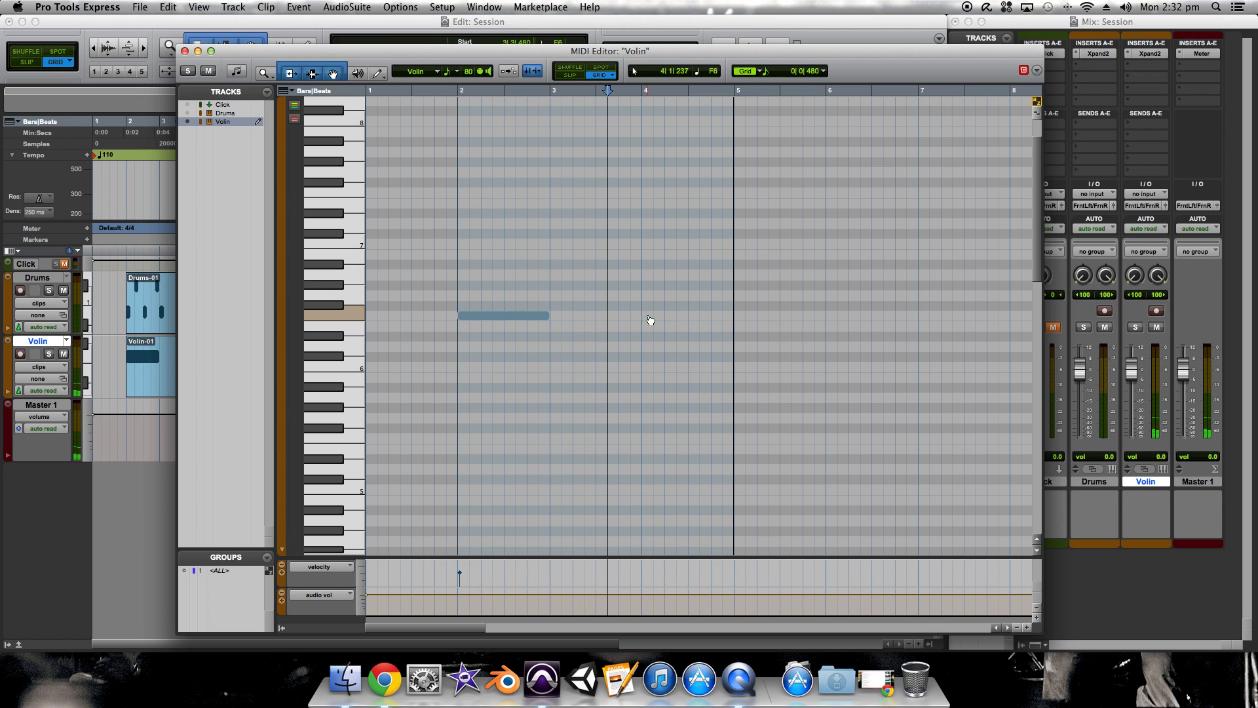